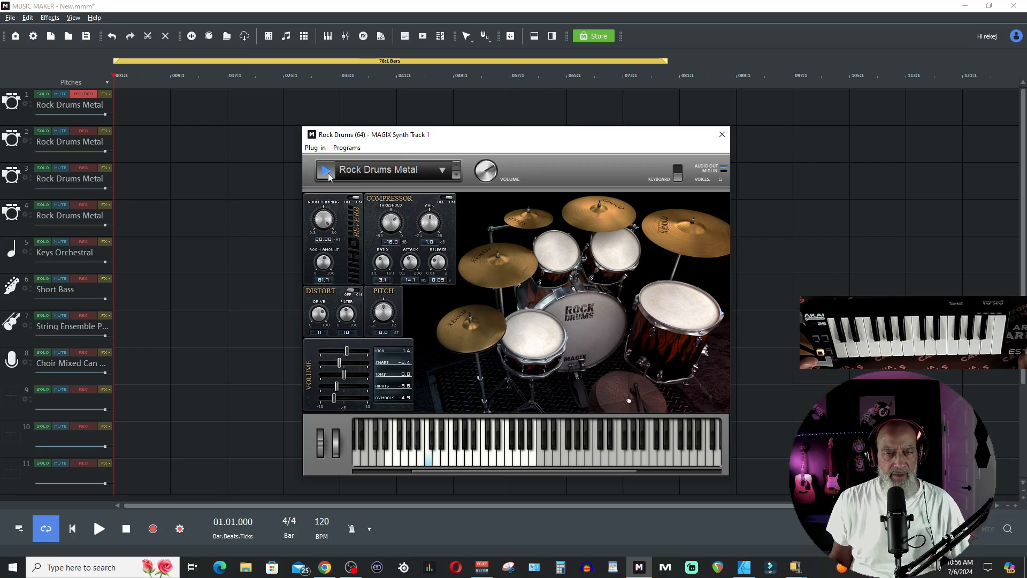
# Preview the Rock Drums Metal preset and close the instrument's window
pyautogui.click(328, 171)
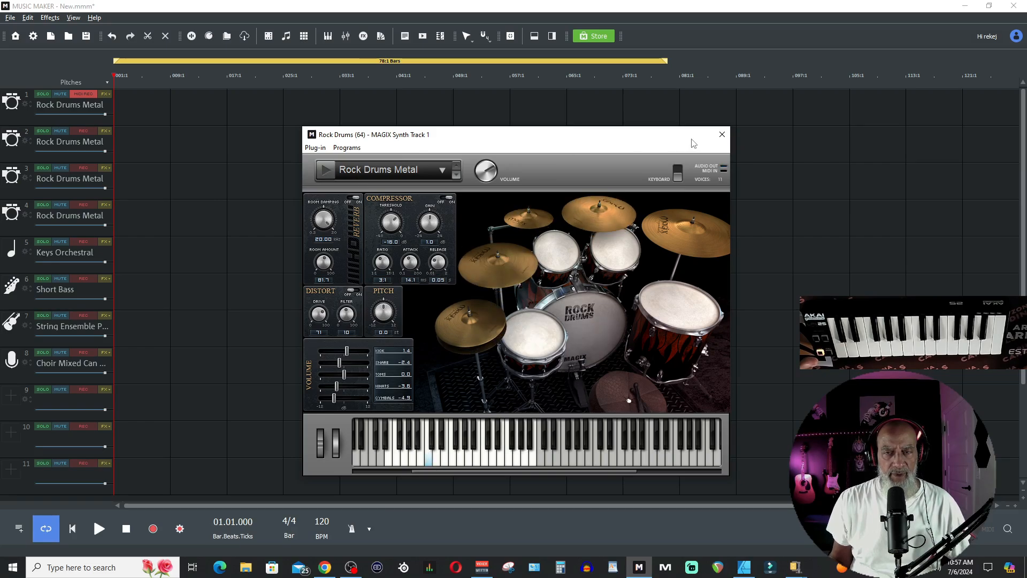
pyautogui.click(722, 135)
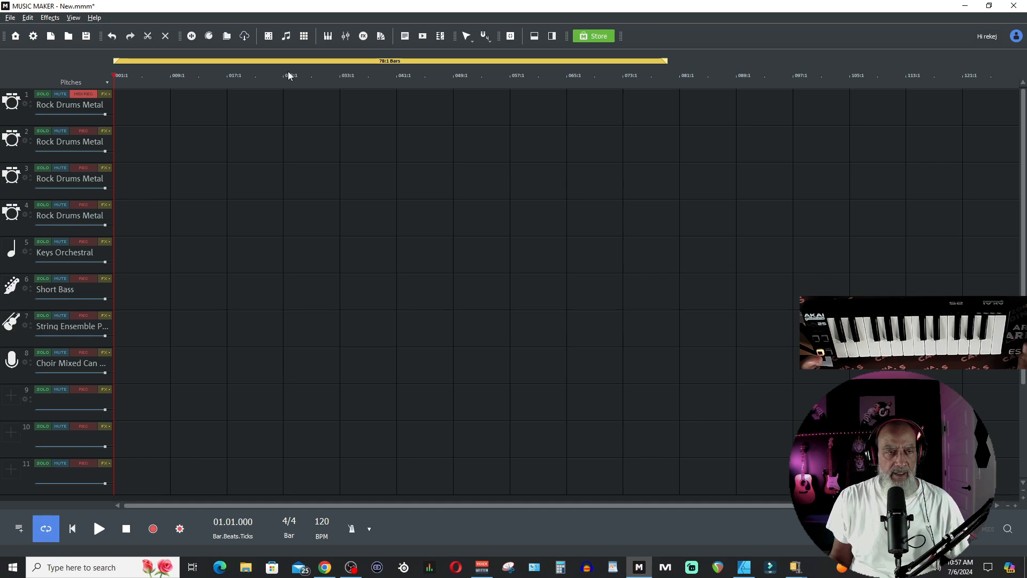
# Shorten the playback range to 9 bars so it ends at bar 10, and decline deleting track 1
pyautogui.rightClick(280, 98)
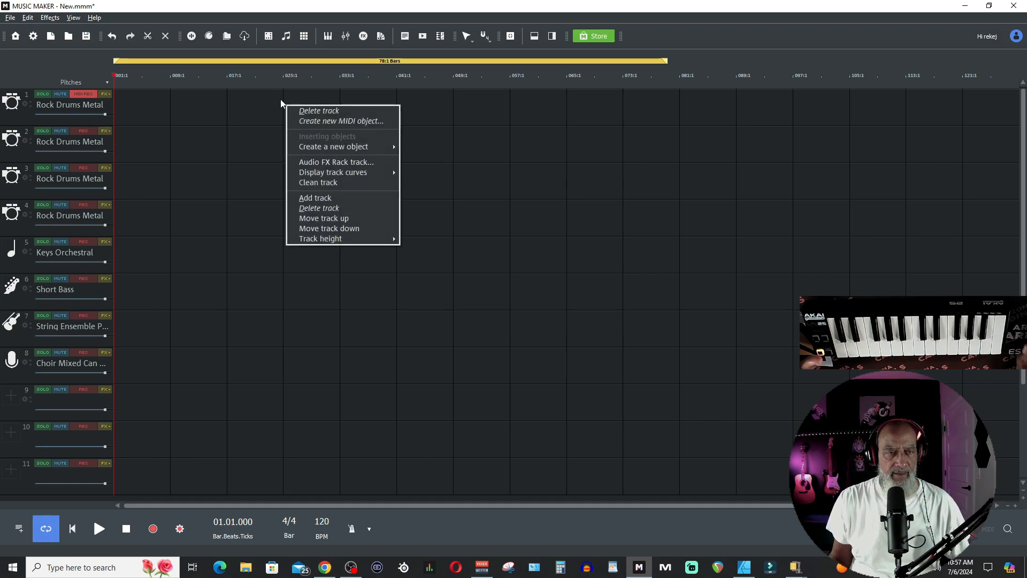
pyautogui.click(652, 74)
pyautogui.moveTo(667, 62); pyautogui.dragTo(204, 103)
pyautogui.click(1015, 509)
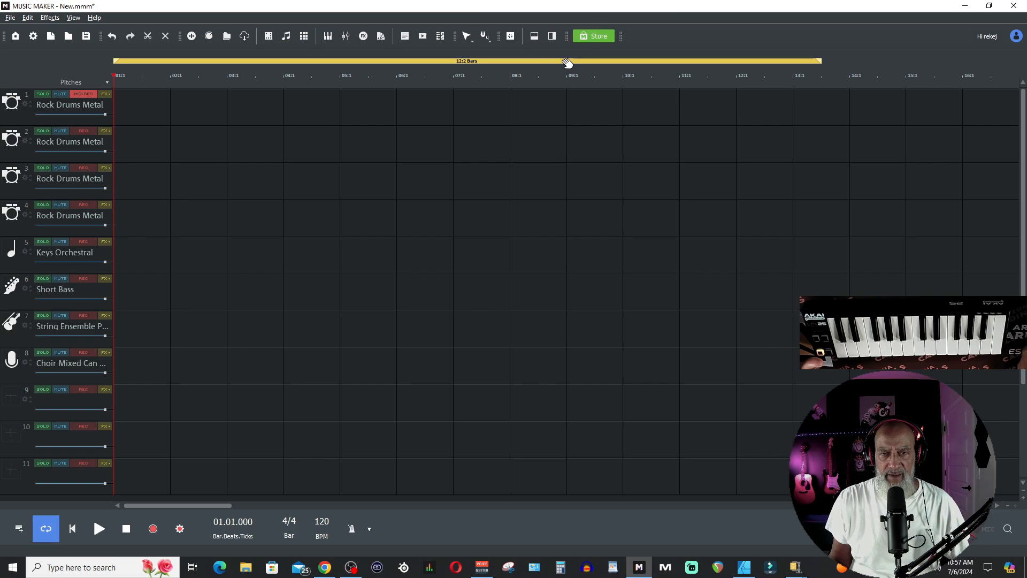
pyautogui.rightClick(624, 63)
pyautogui.press('Delete')
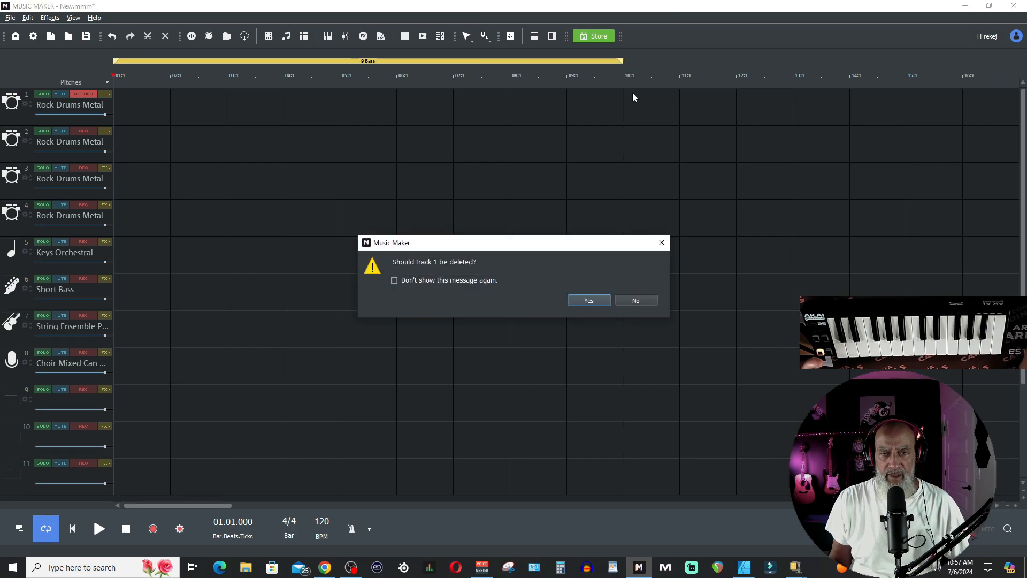
pyautogui.click(637, 301)
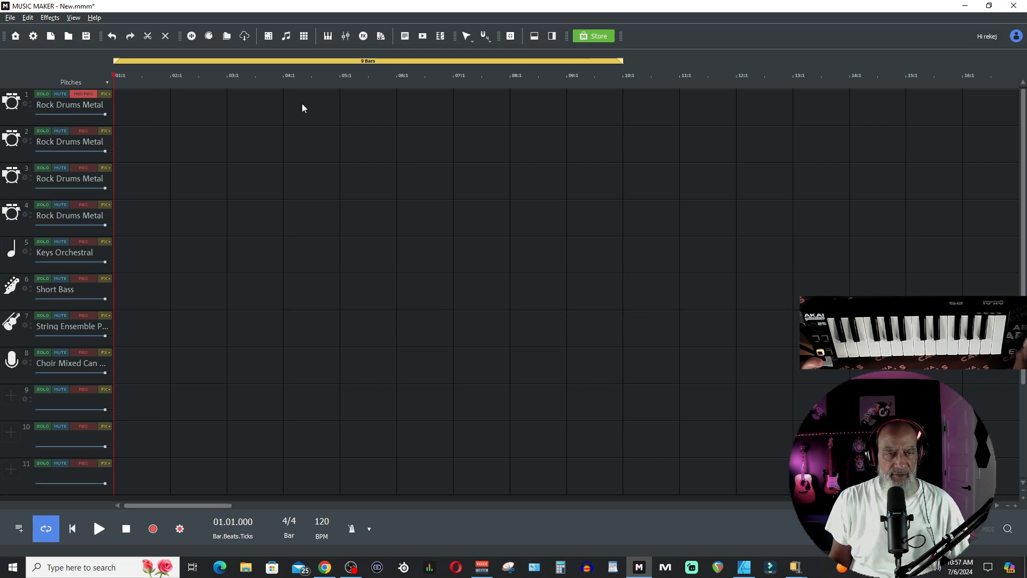
# Create an empty 8-bar MIDI object on track 1, starting at bar 2
pyautogui.rightClick(209, 115)
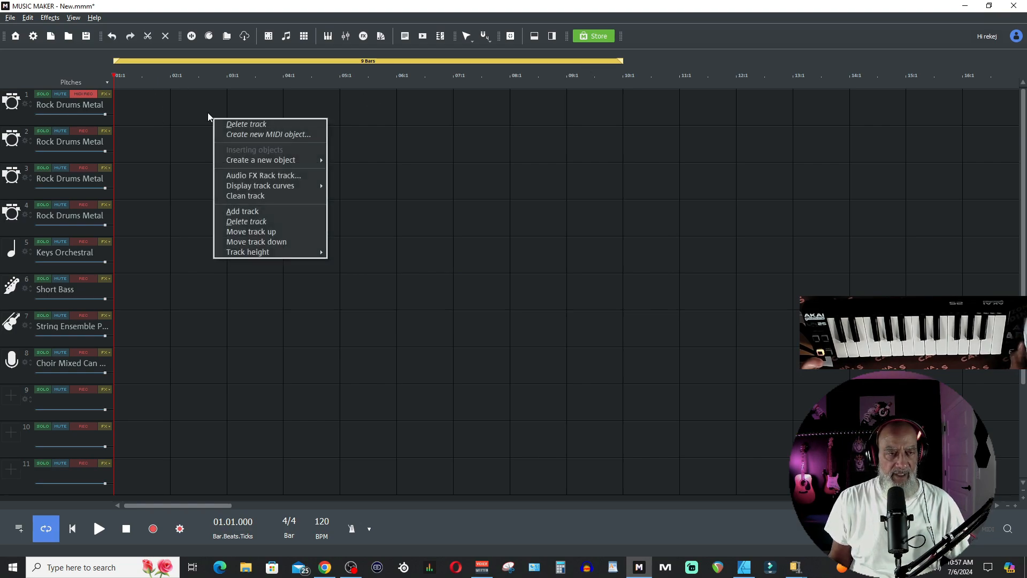
pyautogui.click(267, 135)
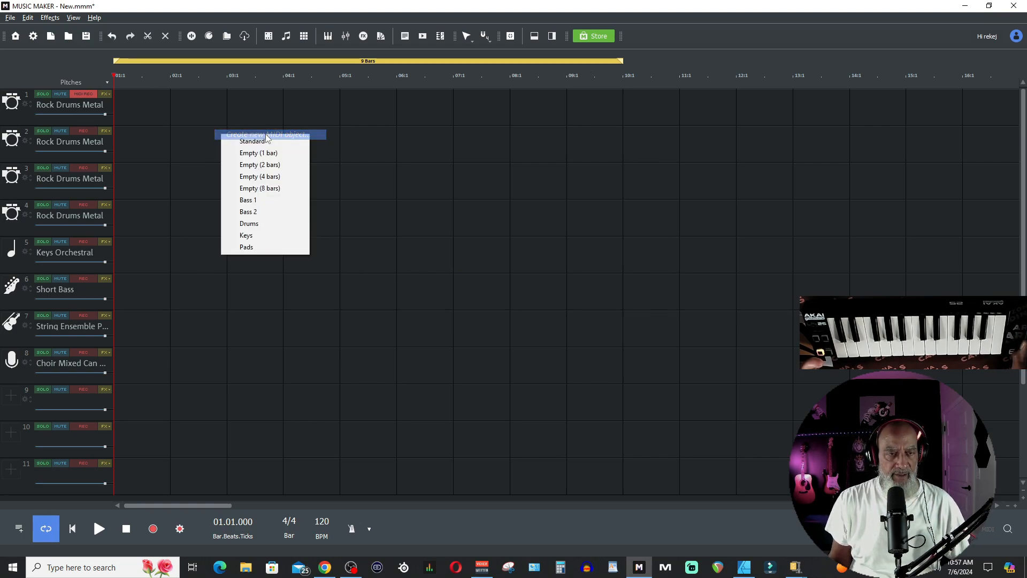
pyautogui.click(274, 192)
pyautogui.moveTo(293, 111); pyautogui.dragTo(347, 113)
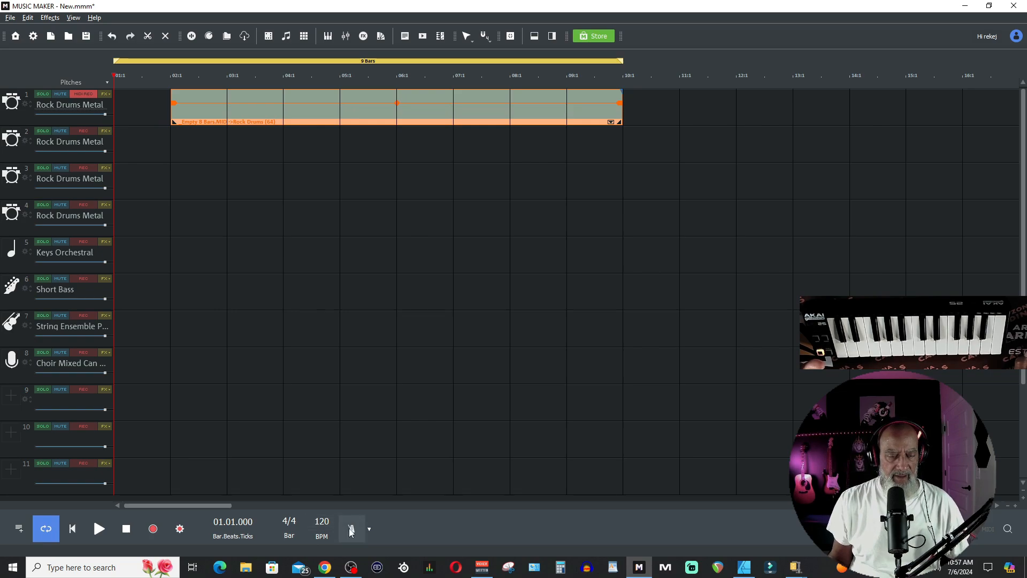
# Turn on the metronome, test it with a brief playback, and return the playhead to the start
pyautogui.click(351, 530)
pyautogui.click(99, 529)
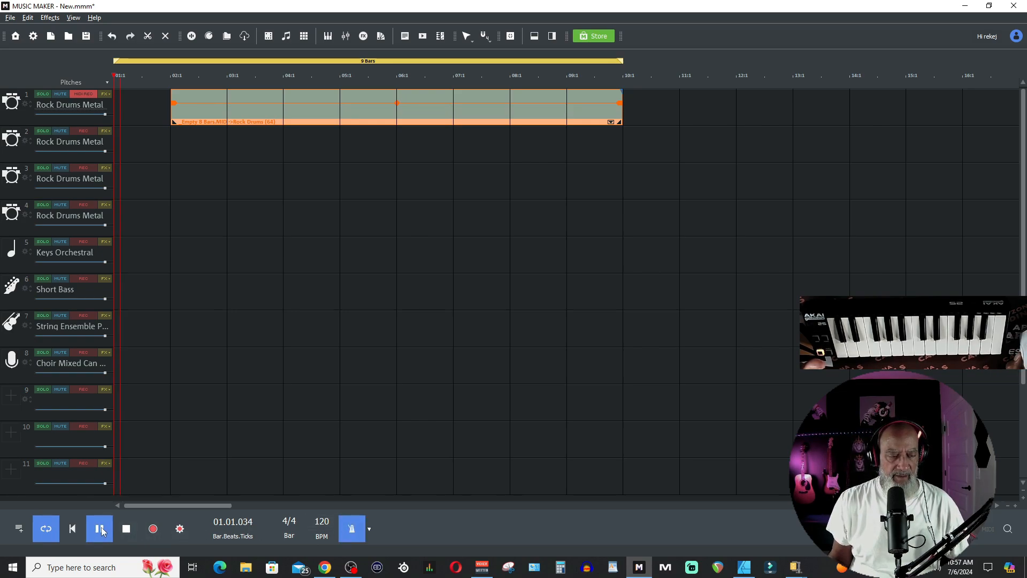
pyautogui.click(102, 529)
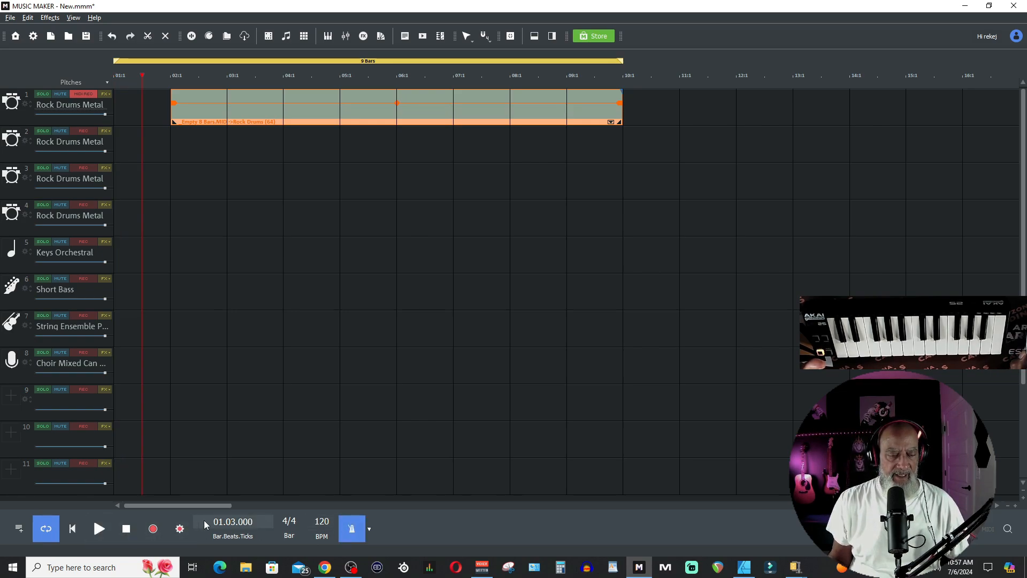
pyautogui.click(80, 529)
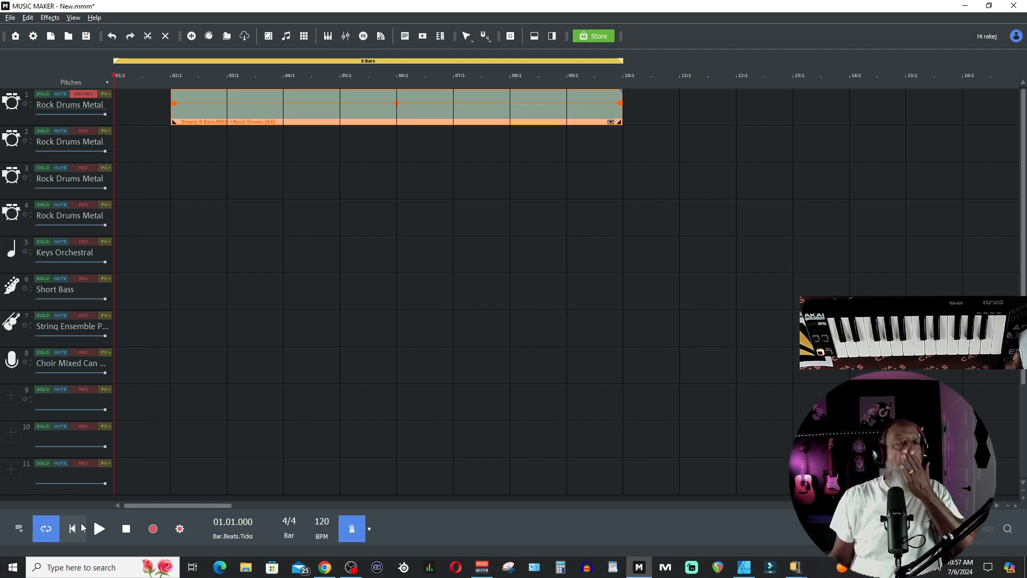
pyautogui.click(153, 530)
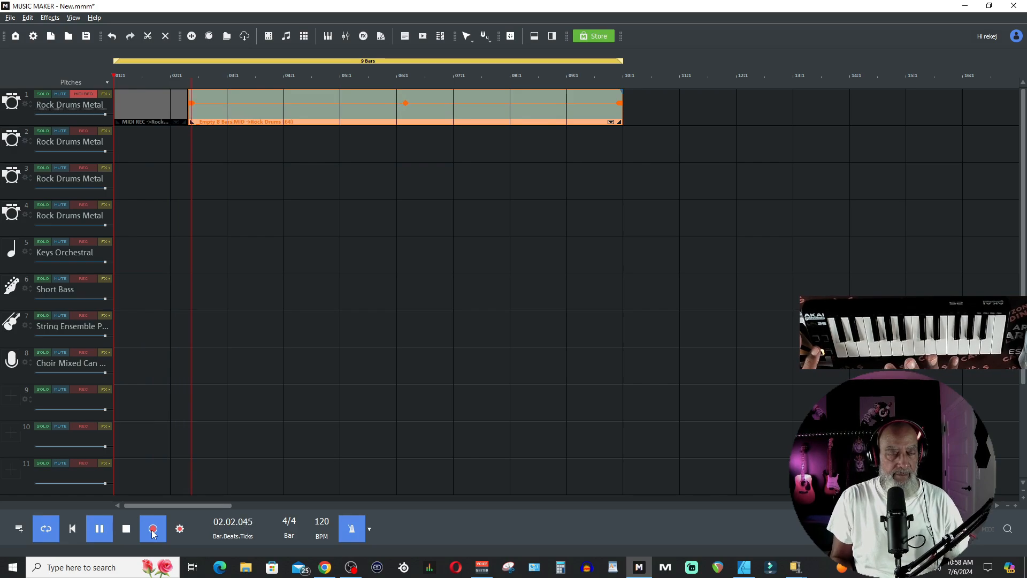
pyautogui.click(153, 529)
pyautogui.click(153, 530)
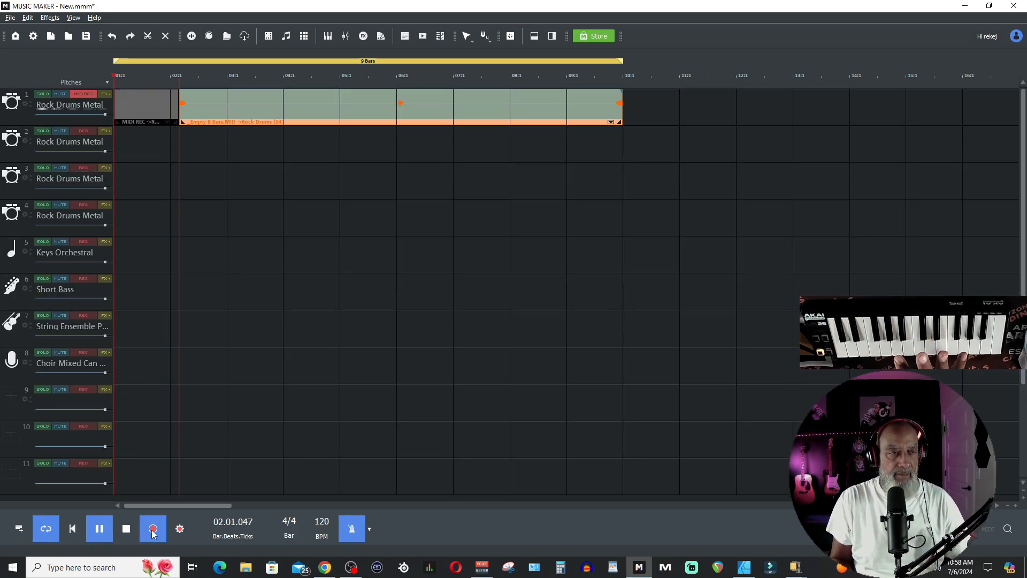
pyautogui.click(153, 532)
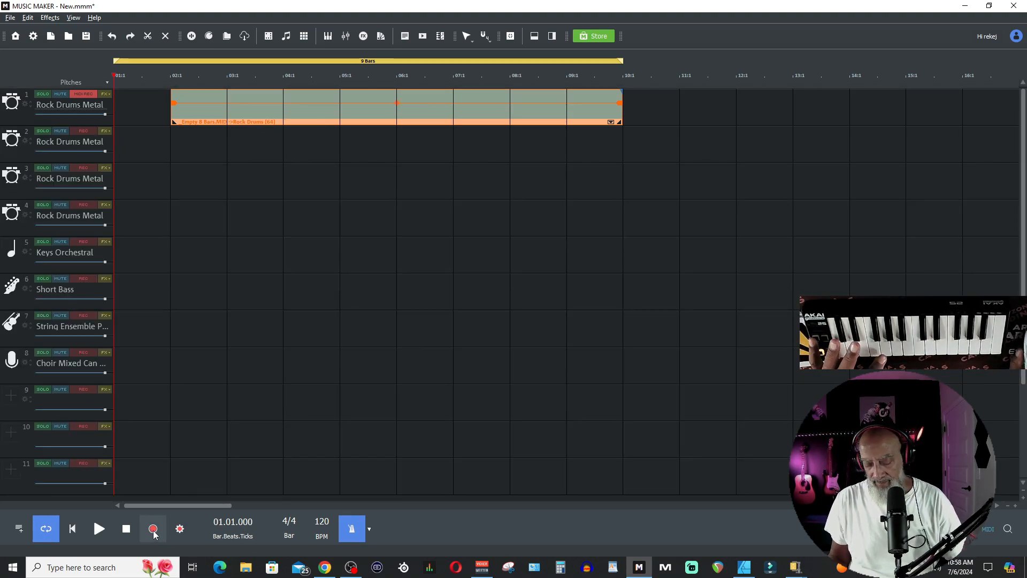
# Record a MIDI drum take on track 1 across the full 9-bar range
pyautogui.click(153, 529)
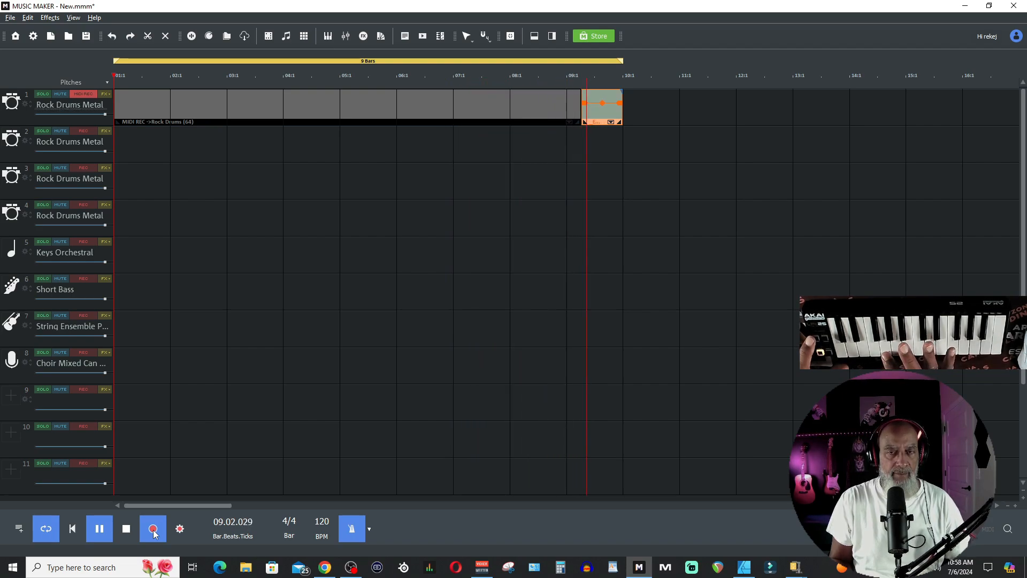
pyautogui.click(154, 534)
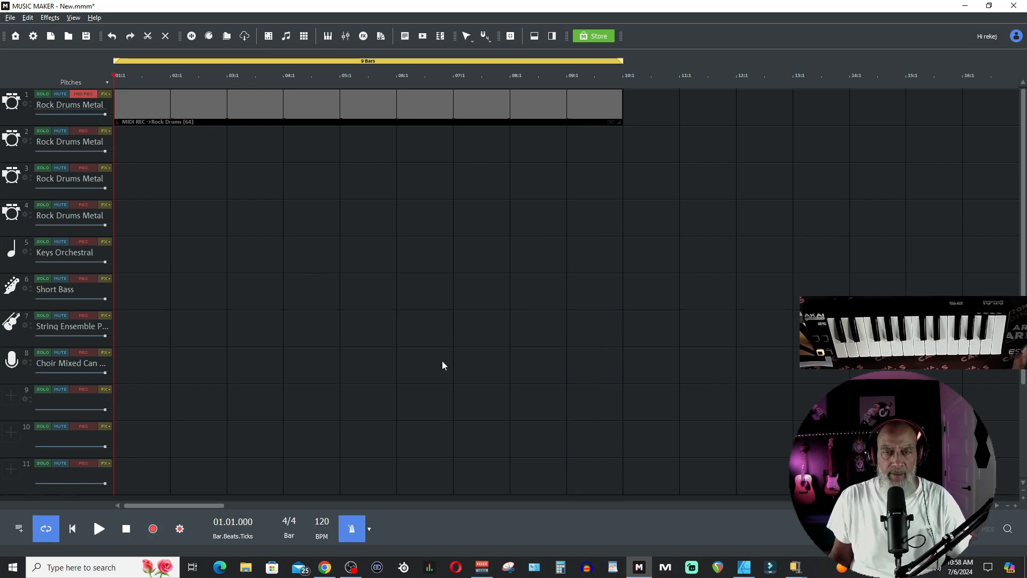
# Quantize the notes of track 1's recording in the MIDI editor and play back the result in the arrangement
pyautogui.click(414, 101)
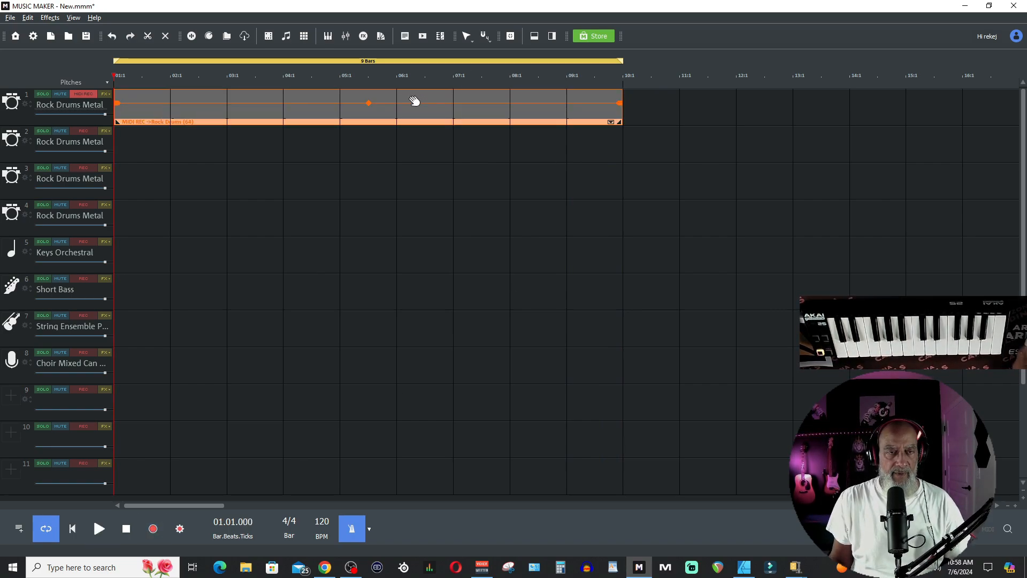
pyautogui.doubleClick(415, 113)
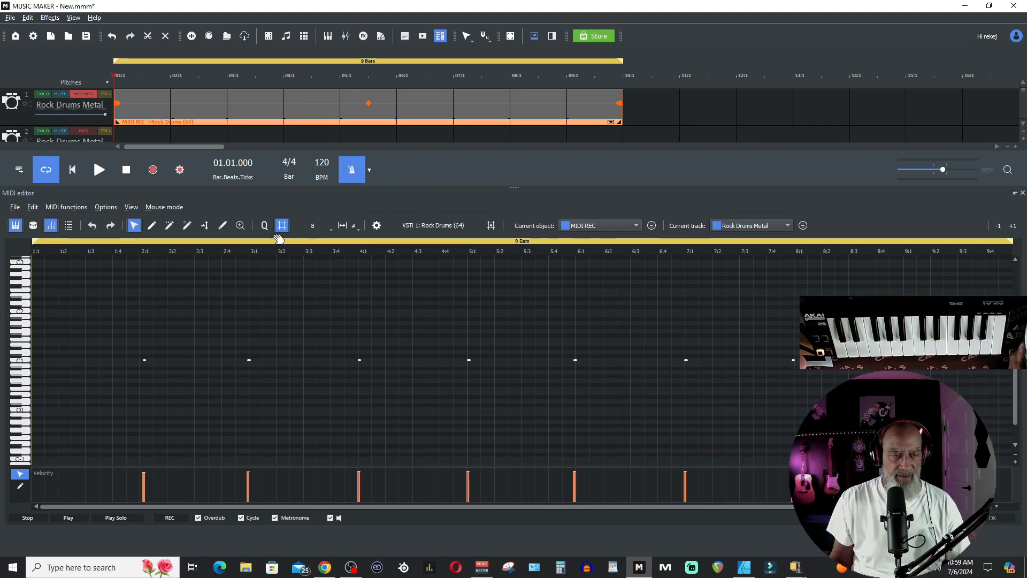
pyautogui.click(266, 228)
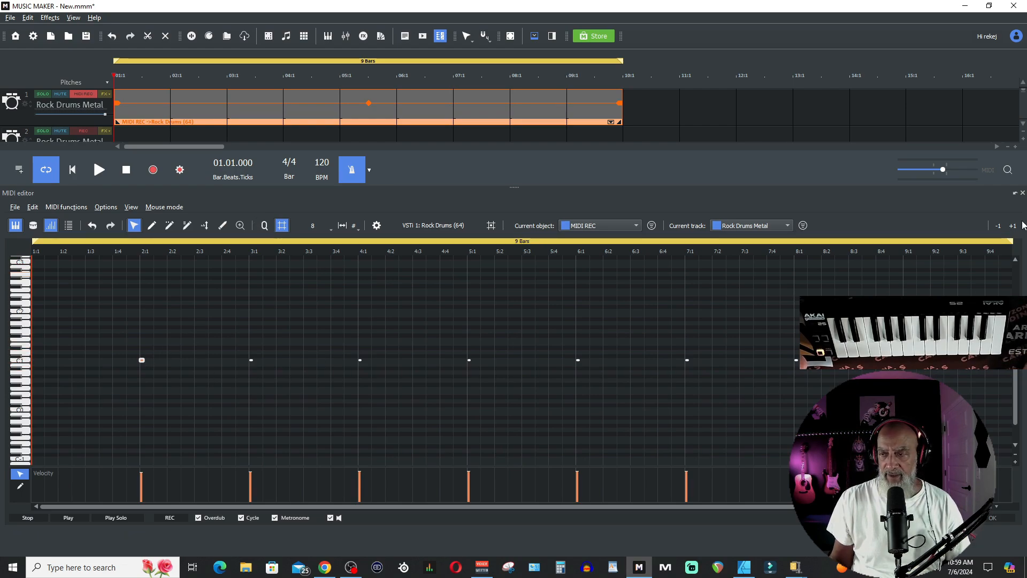
pyautogui.click(1022, 194)
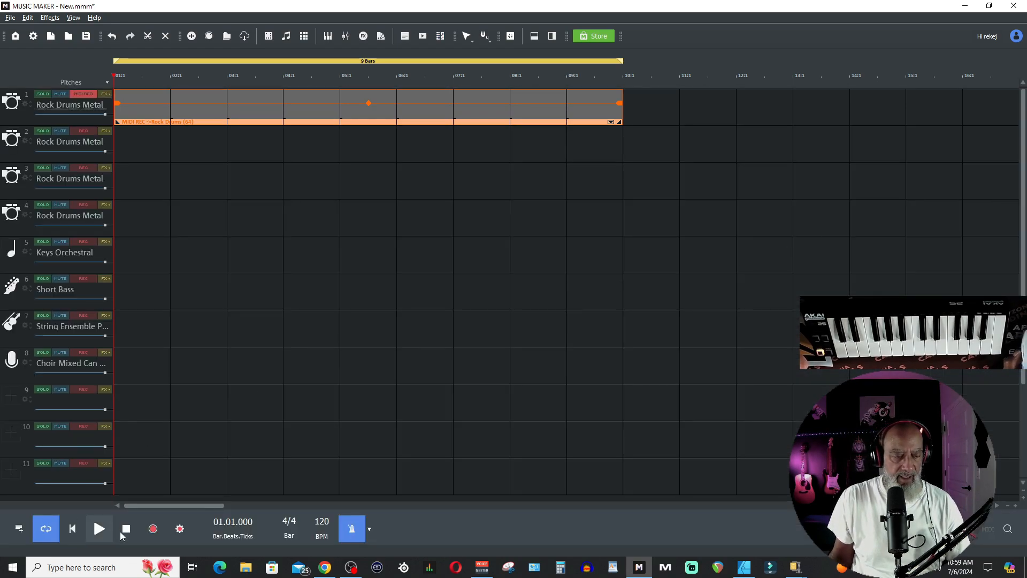
pyautogui.click(99, 529)
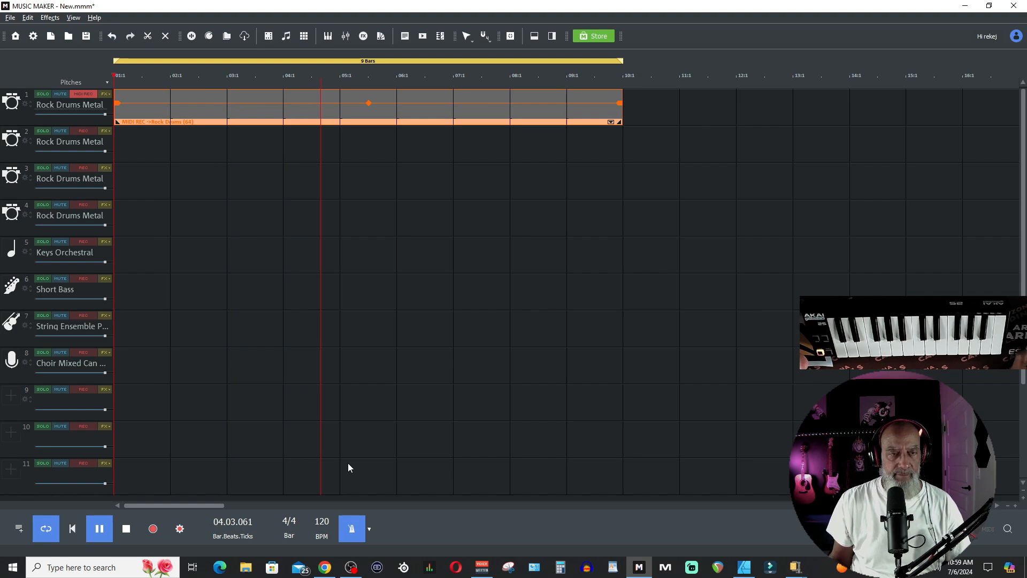
pyautogui.click(126, 529)
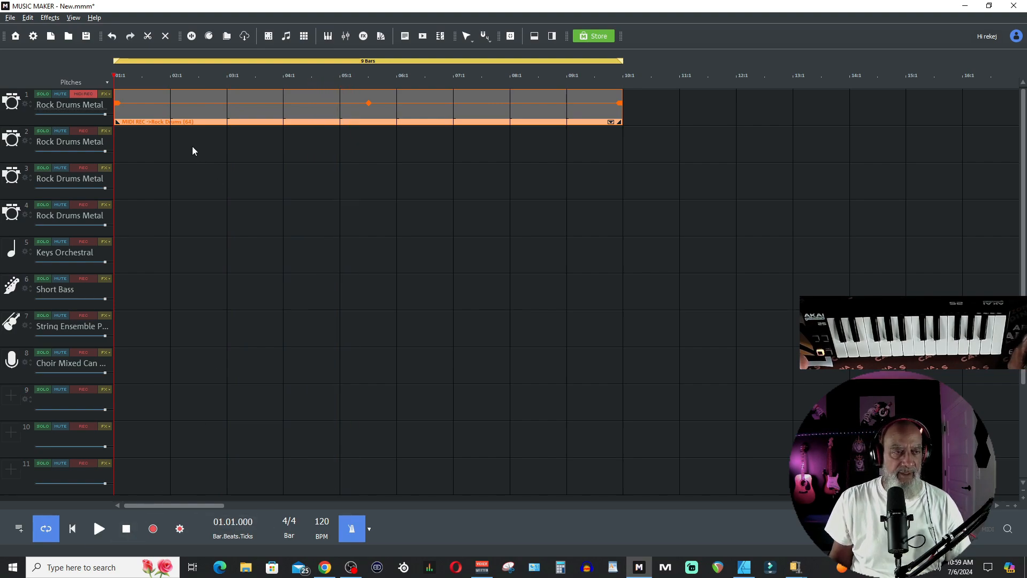
# Switch MIDI record arming from track 1 to track 2 and record a 9-bar drum take on track 2
pyautogui.click(165, 165)
pyautogui.click(83, 94)
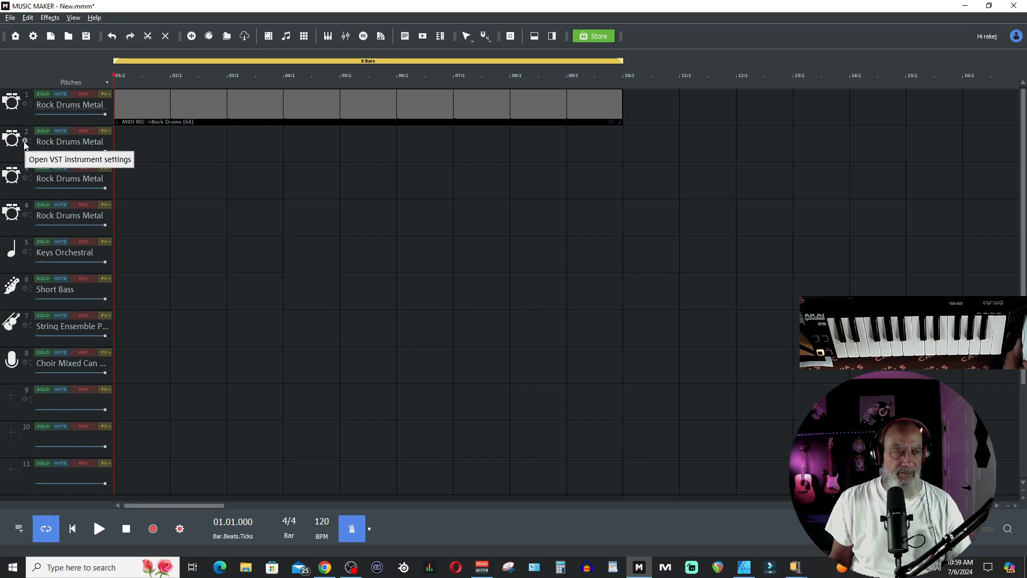
pyautogui.click(88, 131)
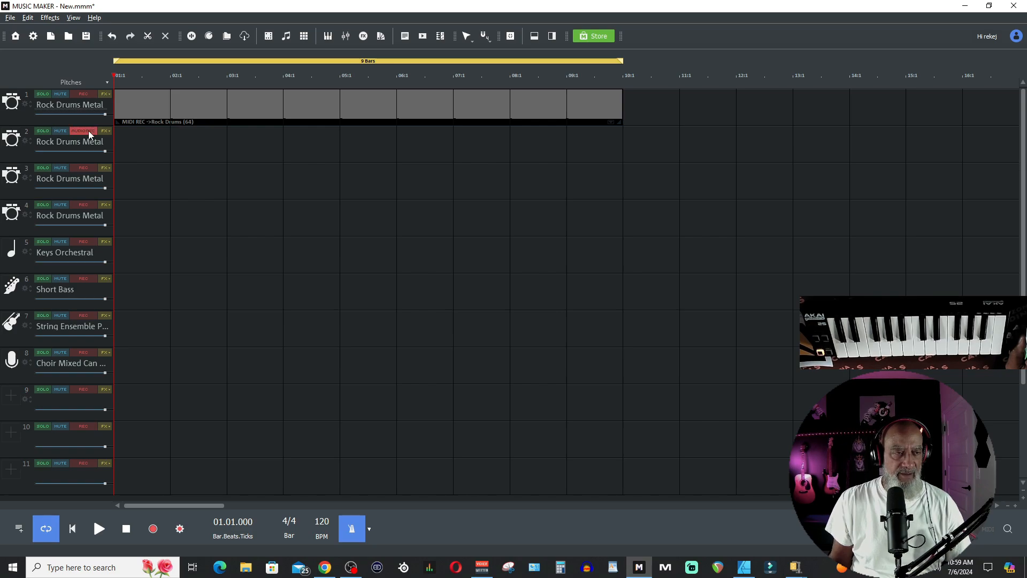
pyautogui.click(88, 130)
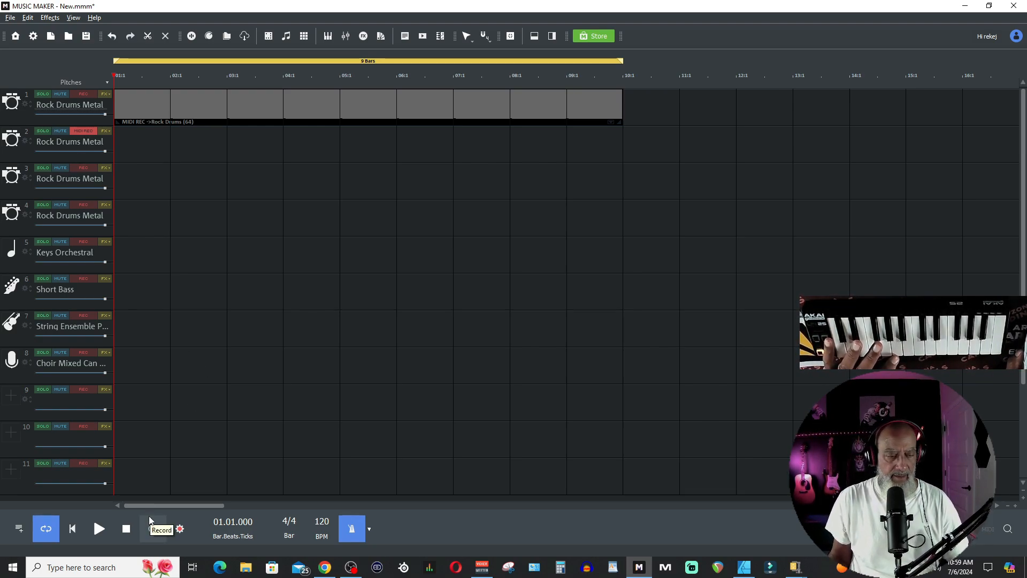
pyautogui.click(151, 530)
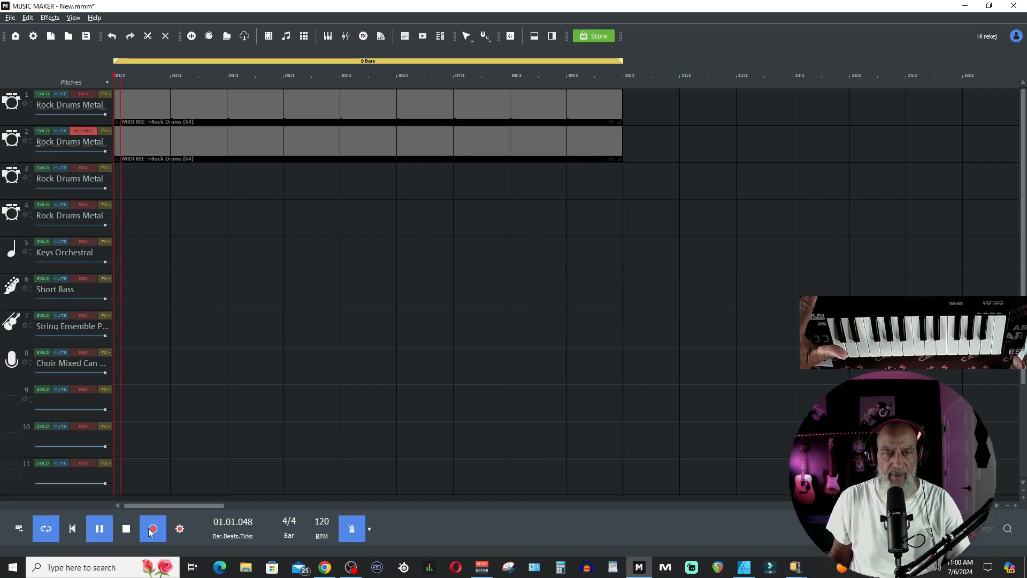
pyautogui.press('space')
# Quantize the notes of track 2's recording in the MIDI editor and play back both drum tracks with the metronome off
pyautogui.click(619, 148)
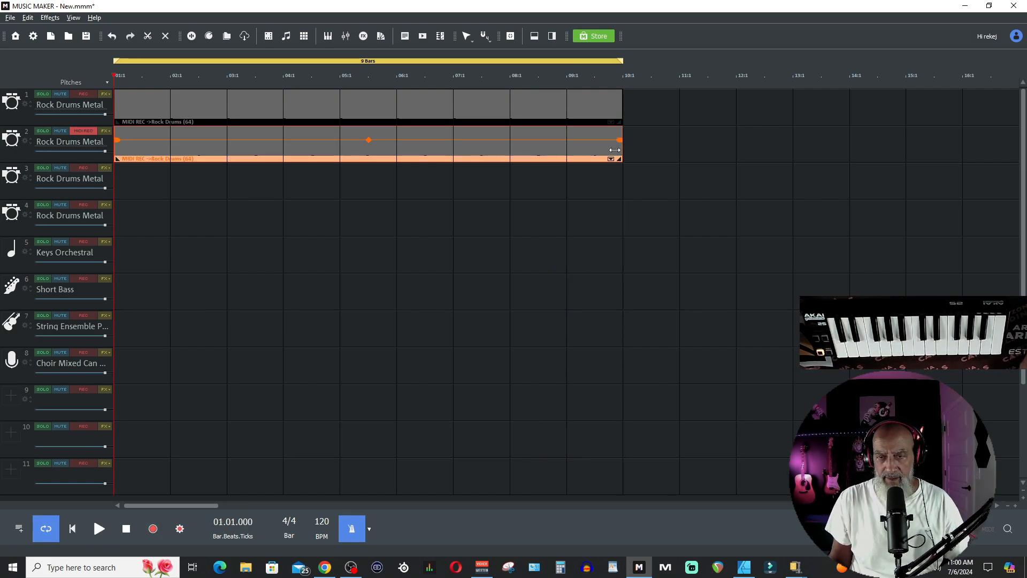
pyautogui.doubleClick(263, 155)
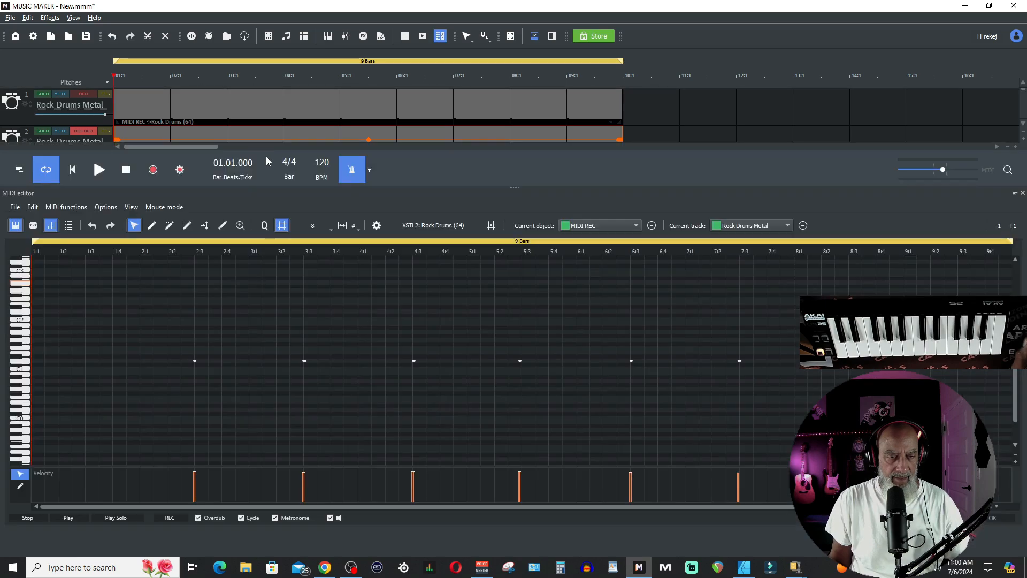
pyautogui.click(264, 228)
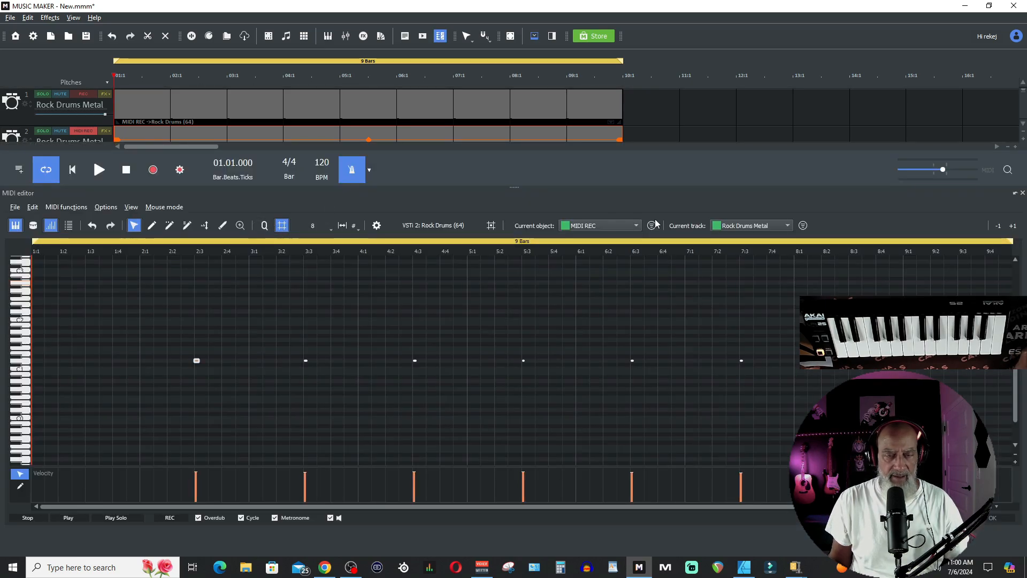
pyautogui.click(1022, 192)
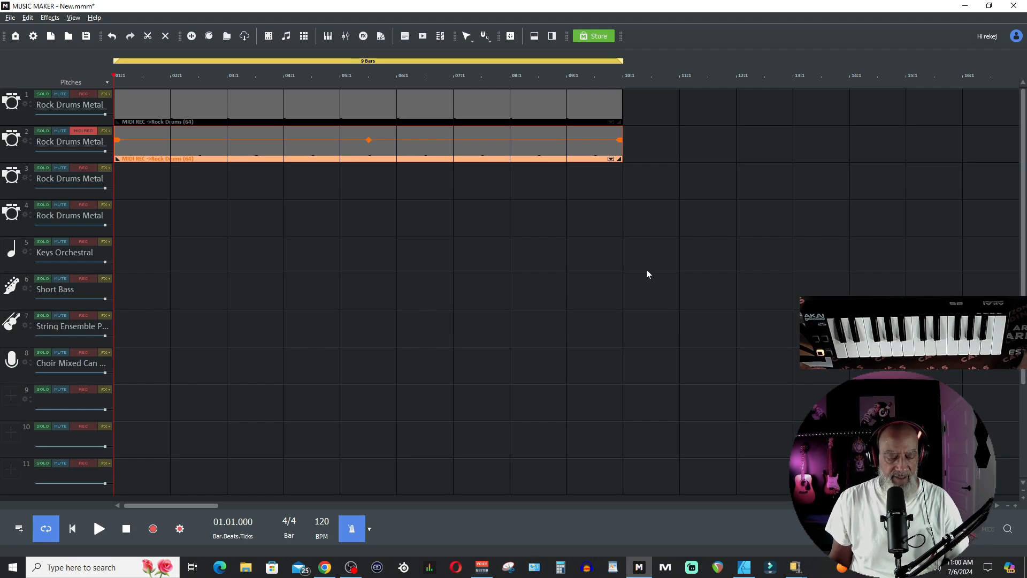
pyautogui.press('space')
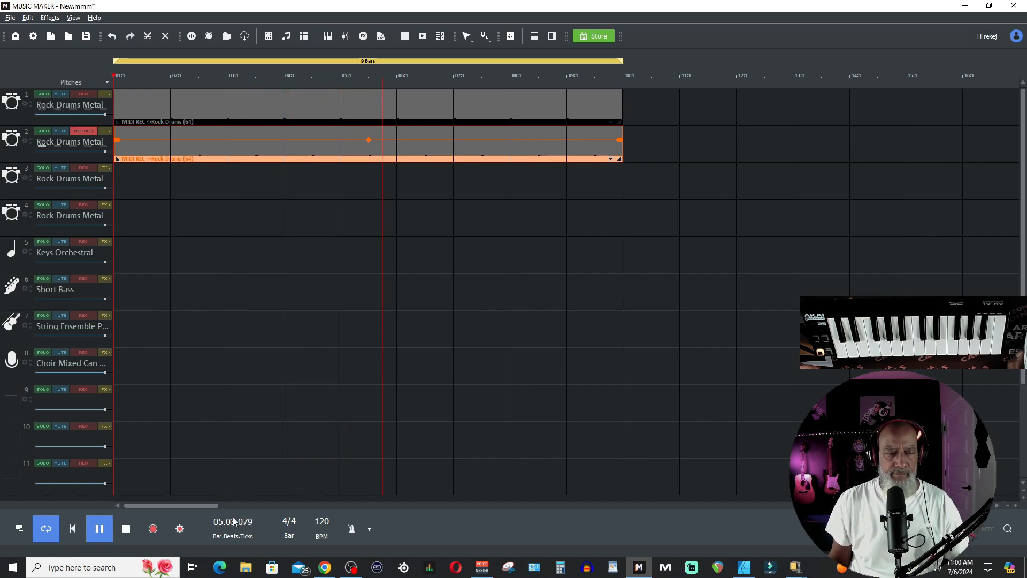
pyautogui.press('space')
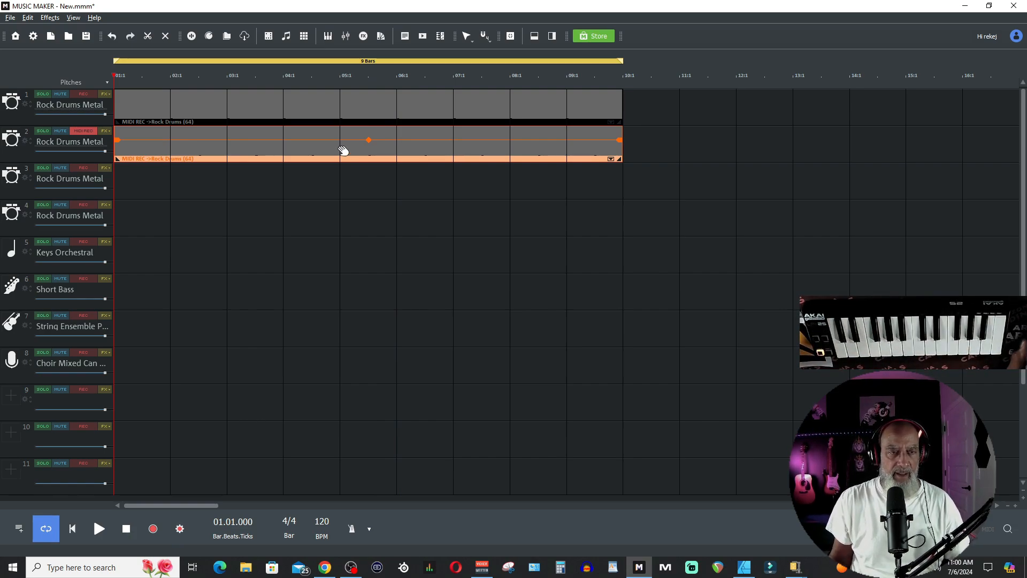
# Examine the note positions of track 1's recording in the MIDI editor, and close the editor
pyautogui.doubleClick(355, 106)
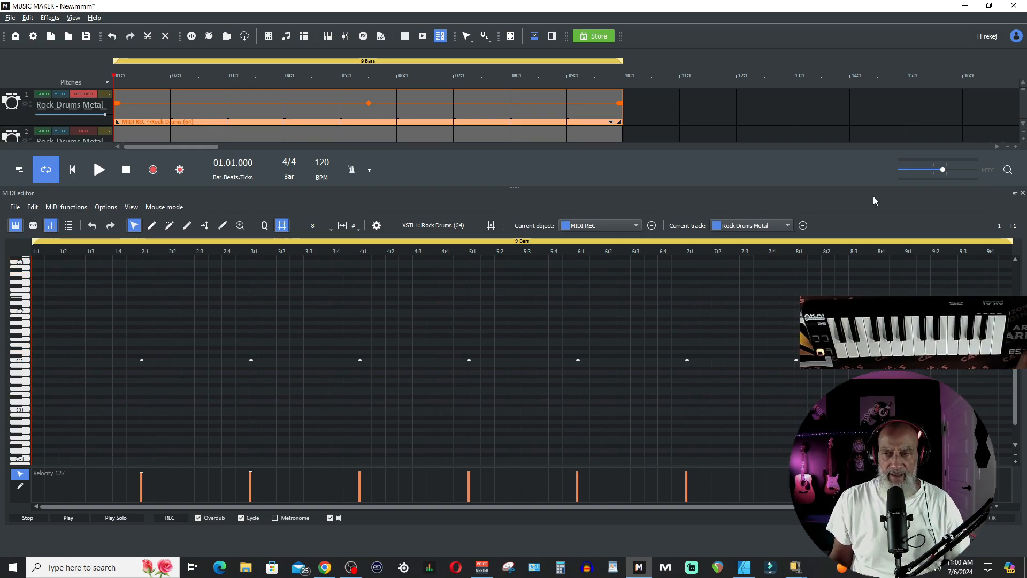
pyautogui.click(1023, 193)
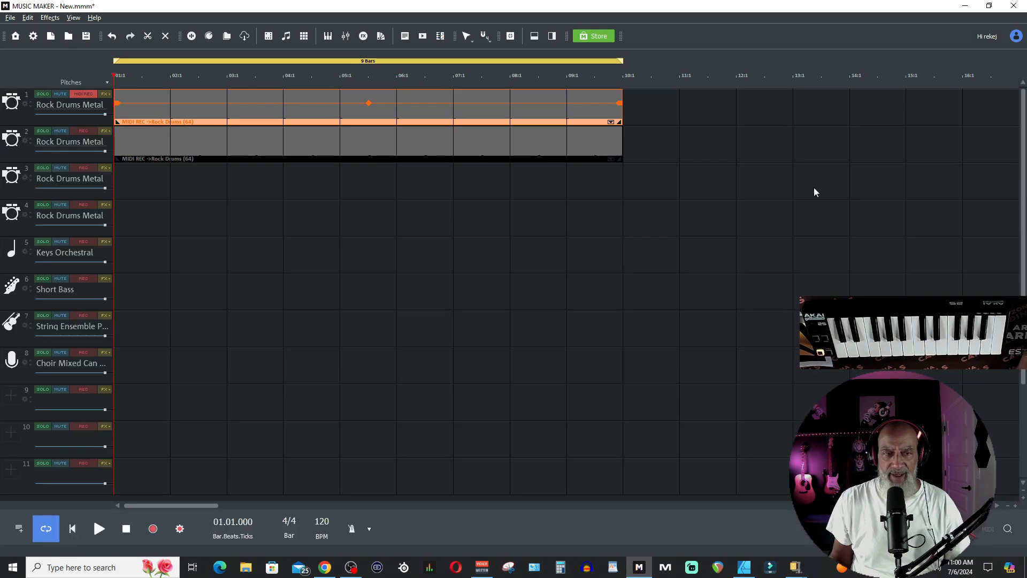
# Switch MIDI record arming from track 1 to track 3
pyautogui.click(724, 131)
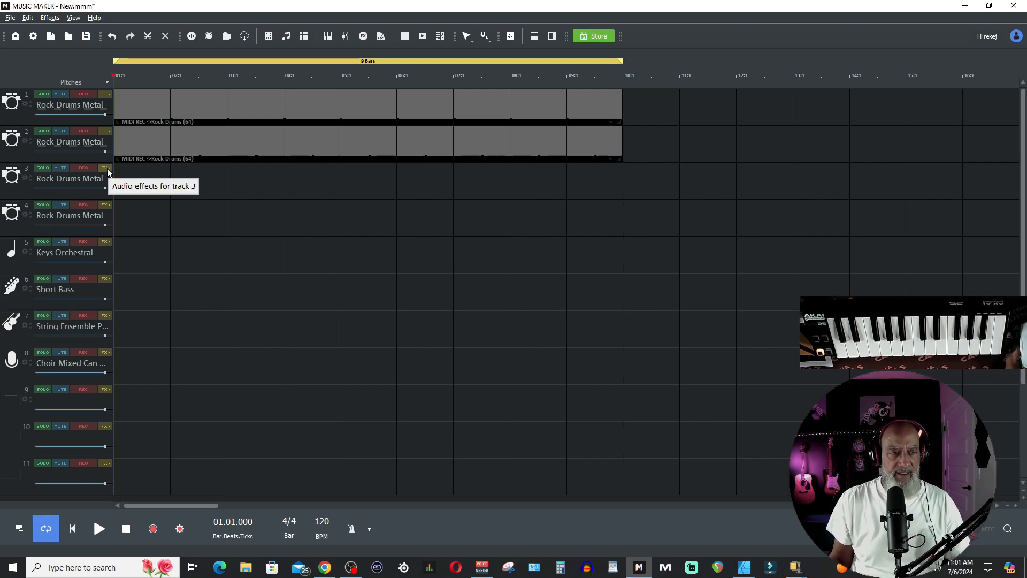
pyautogui.click(84, 167)
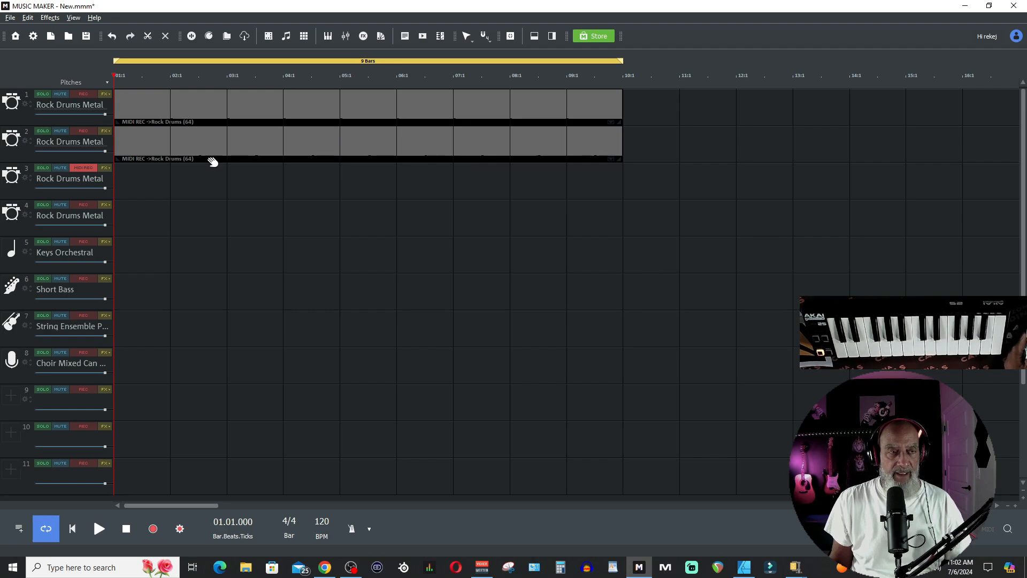
# Open and widen the loop browser, and preview the Set11 Loop1 Schellen loop from the soundpool with the vintage drum loops
pyautogui.click(191, 36)
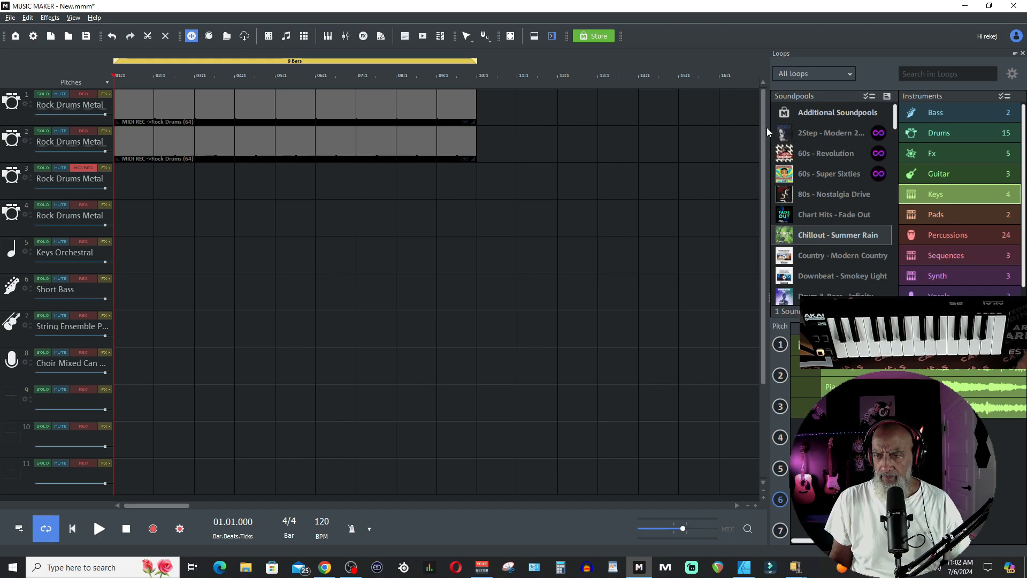
pyautogui.moveTo(770, 126); pyautogui.dragTo(552, 134)
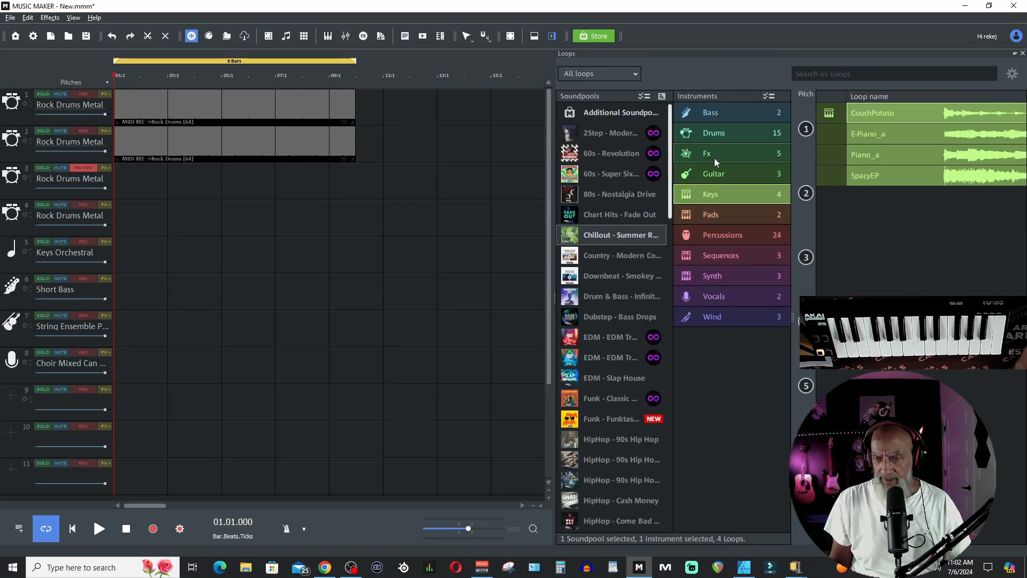
pyautogui.scroll(-1, 669, 229)
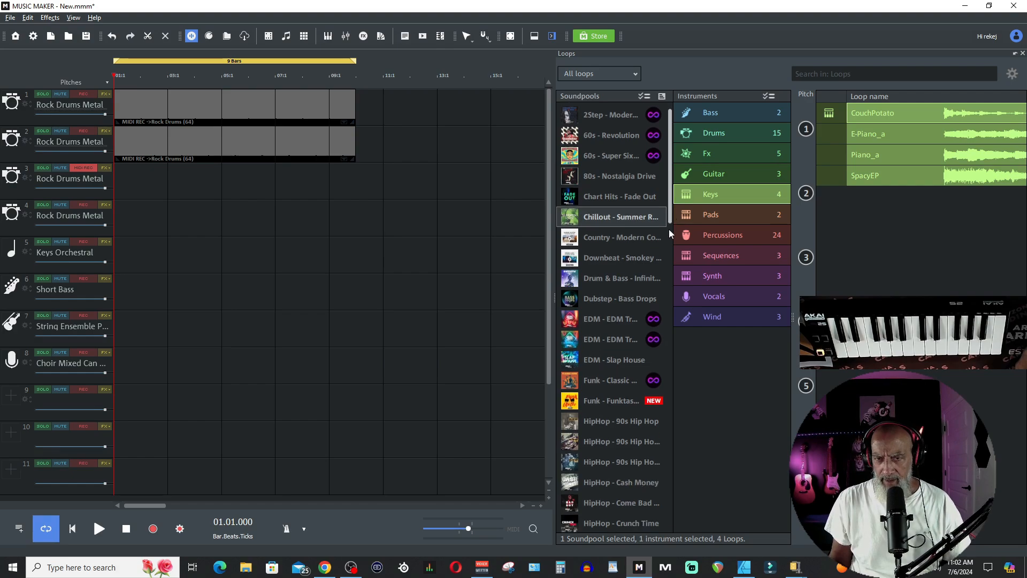
pyautogui.moveTo(668, 229); pyautogui.dragTo(661, 455)
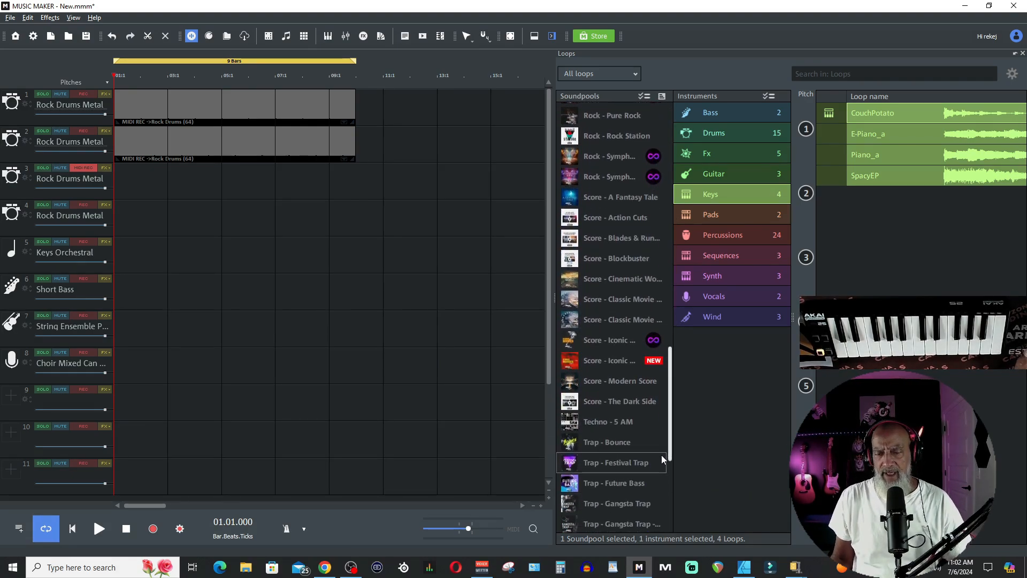
pyautogui.scroll(-2, 673, 465)
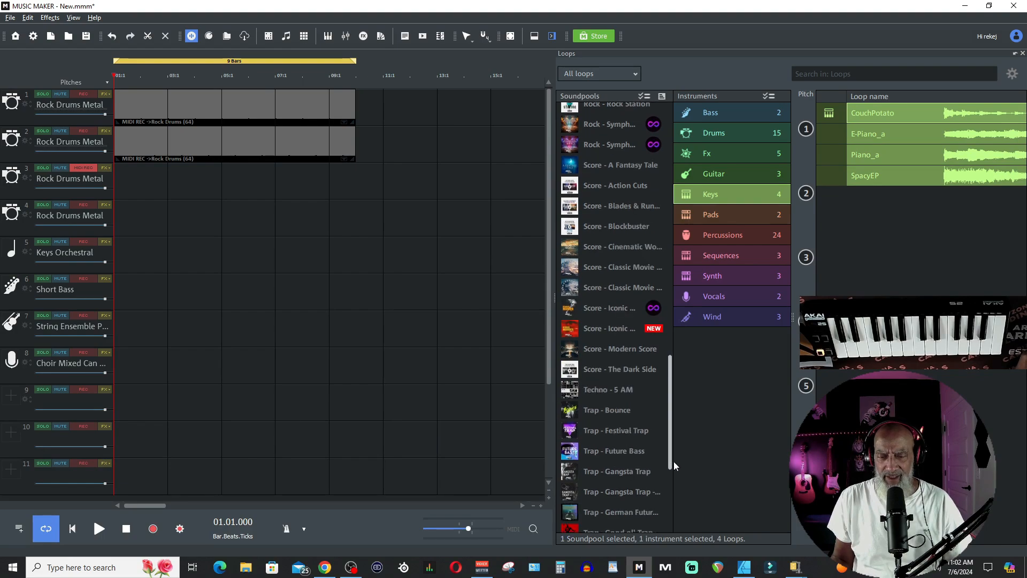
pyautogui.scroll(-5, 673, 466)
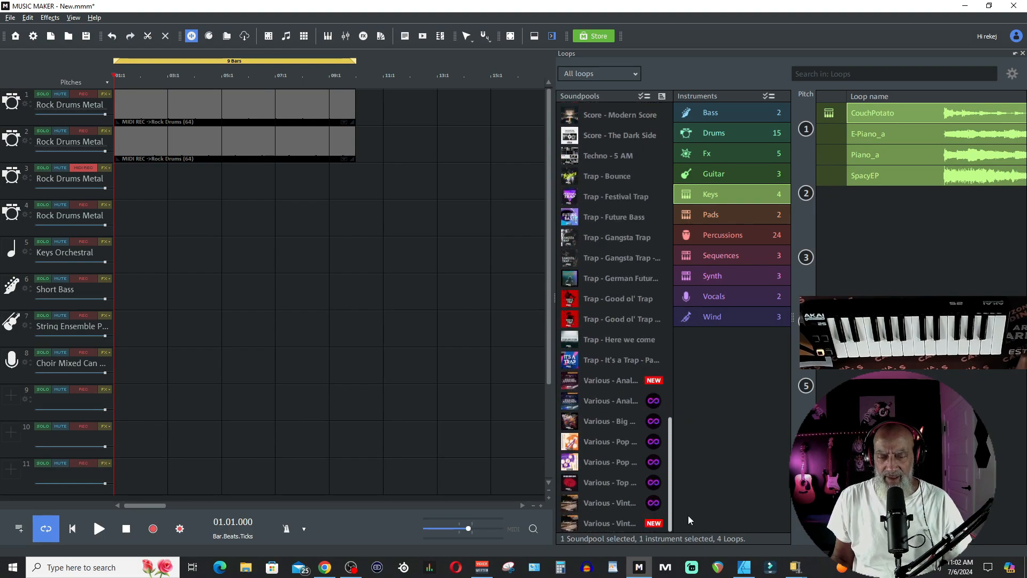
pyautogui.click(614, 502)
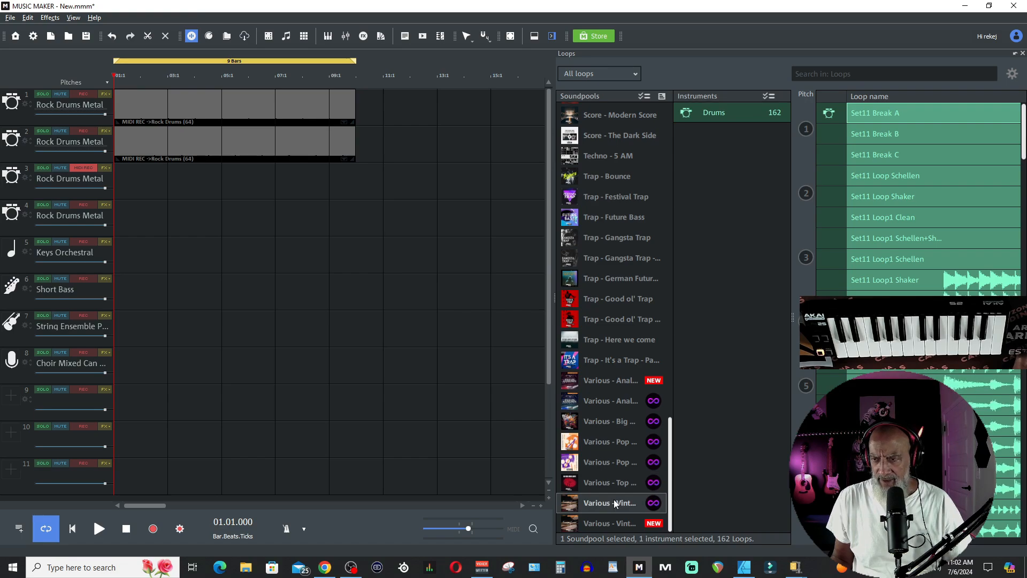
pyautogui.click(915, 261)
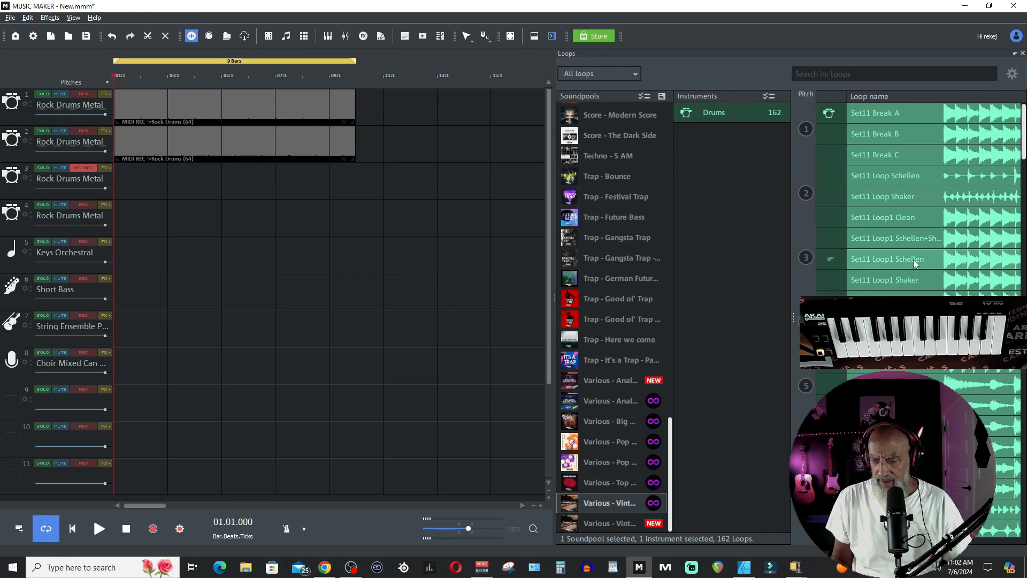
pyautogui.scroll(-2, 915, 263)
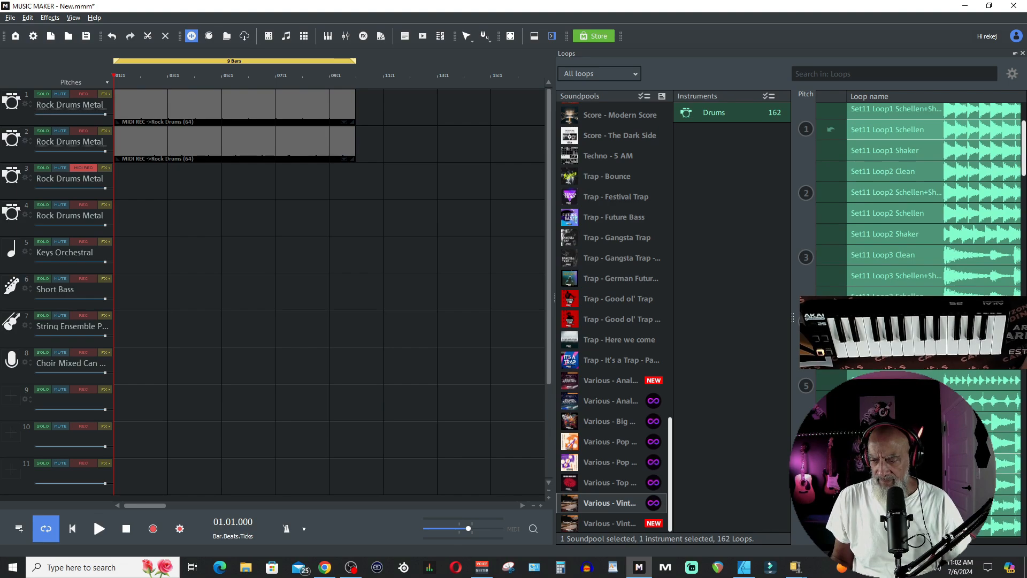
pyautogui.press('space')
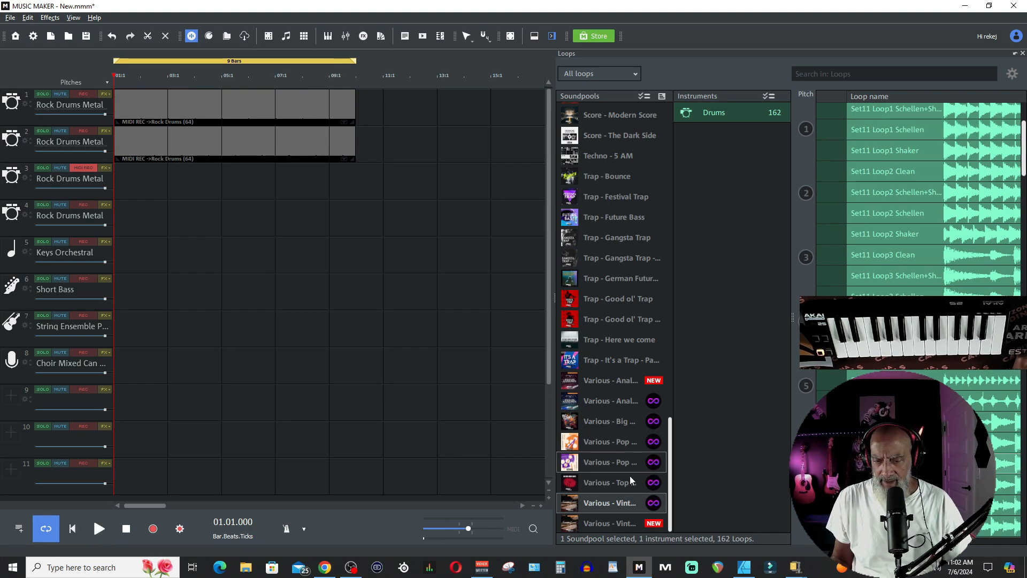
# Switch to the "Various - Top" soundpool and preview the Hat Loop 124 A H and Hat Loop 124 A L drum loops
pyautogui.click(625, 484)
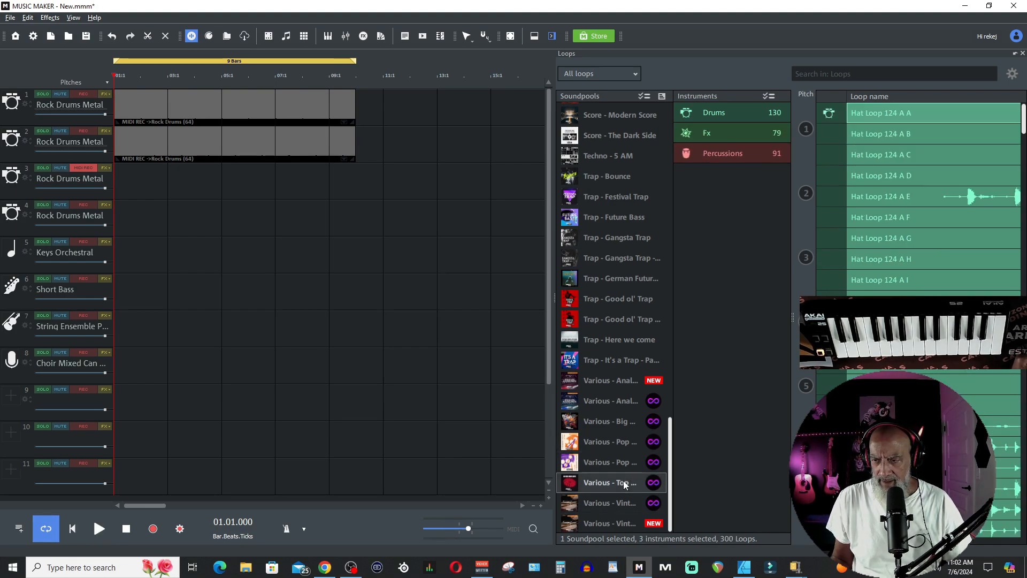
pyautogui.click(930, 260)
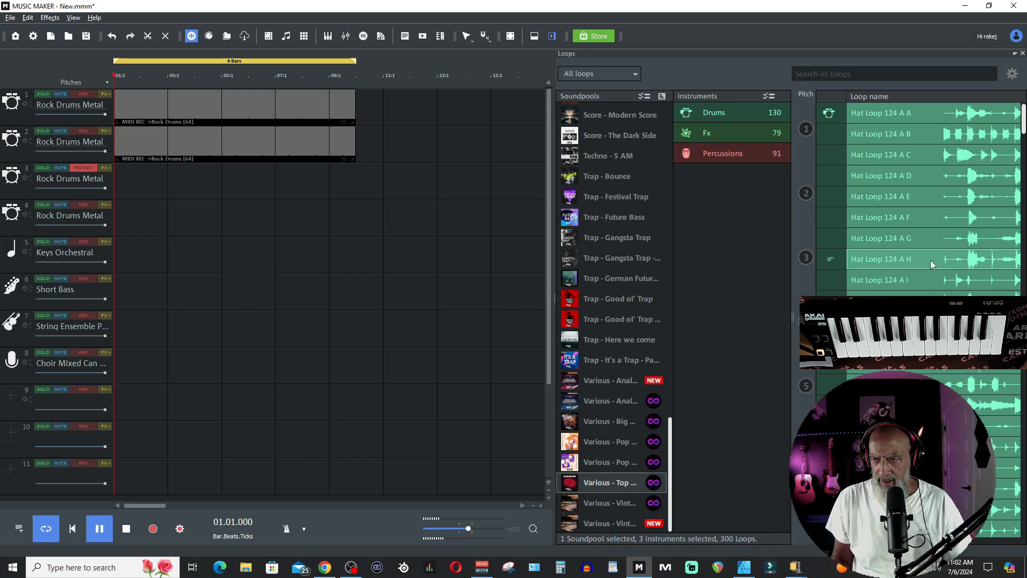
pyautogui.scroll(-5, 930, 260)
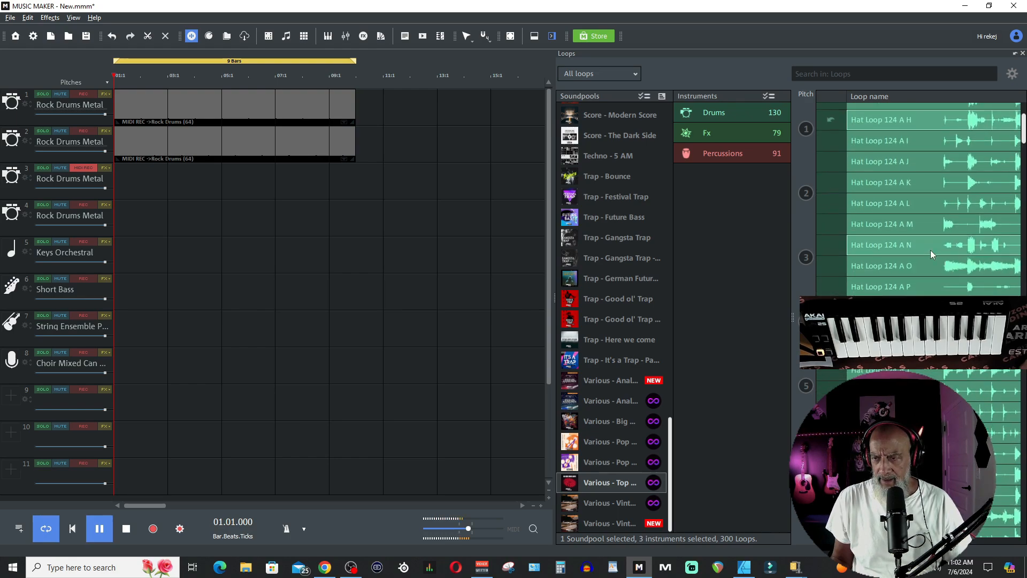
pyautogui.scroll(1, 930, 249)
pyautogui.click(936, 231)
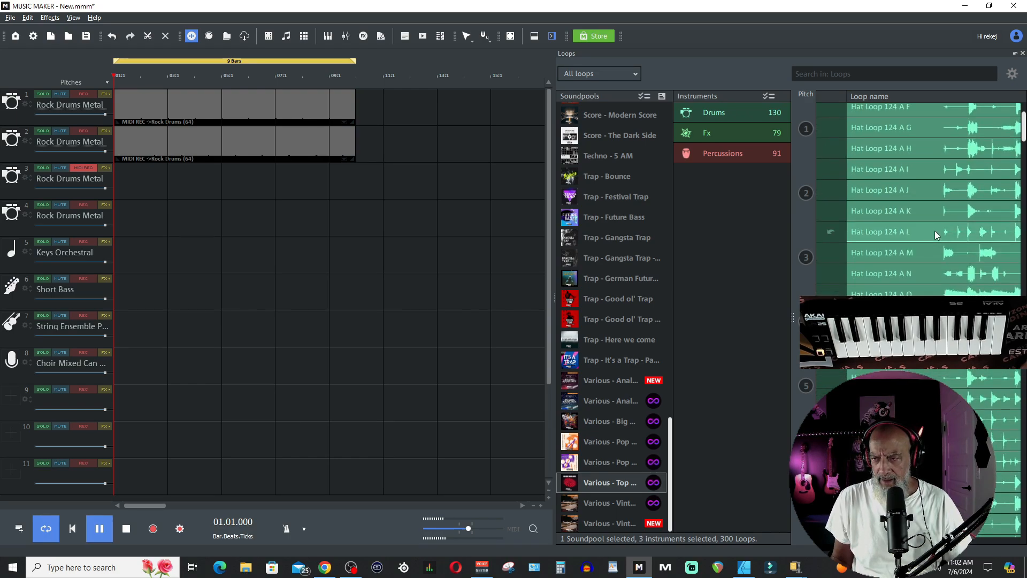
pyautogui.click(935, 231)
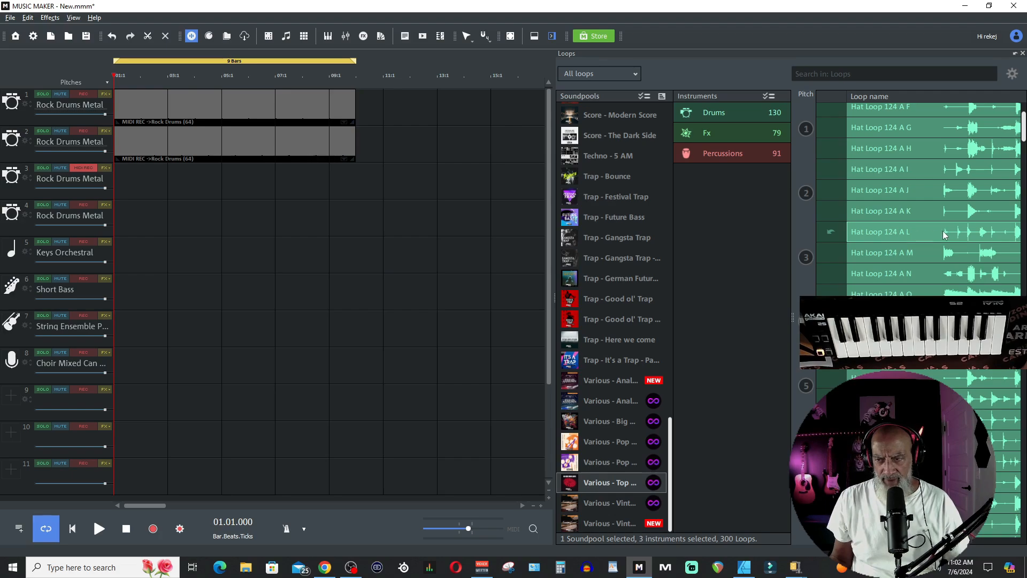
# Place Hat Loop 124 A L at the start of track 3, shift it to bar 3, and audition each placement
pyautogui.moveTo(965, 229); pyautogui.dragTo(125, 182)
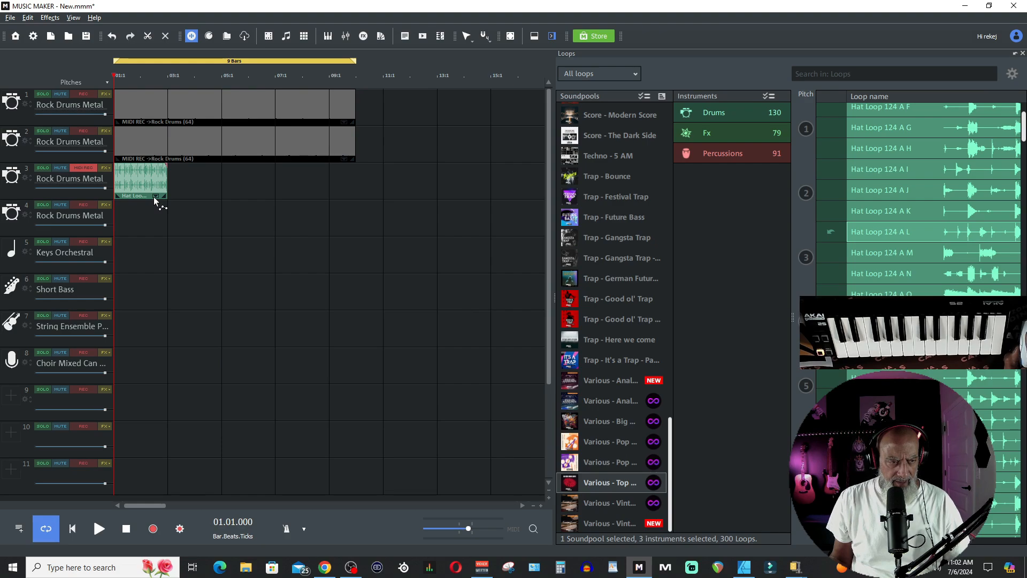
pyautogui.press('space')
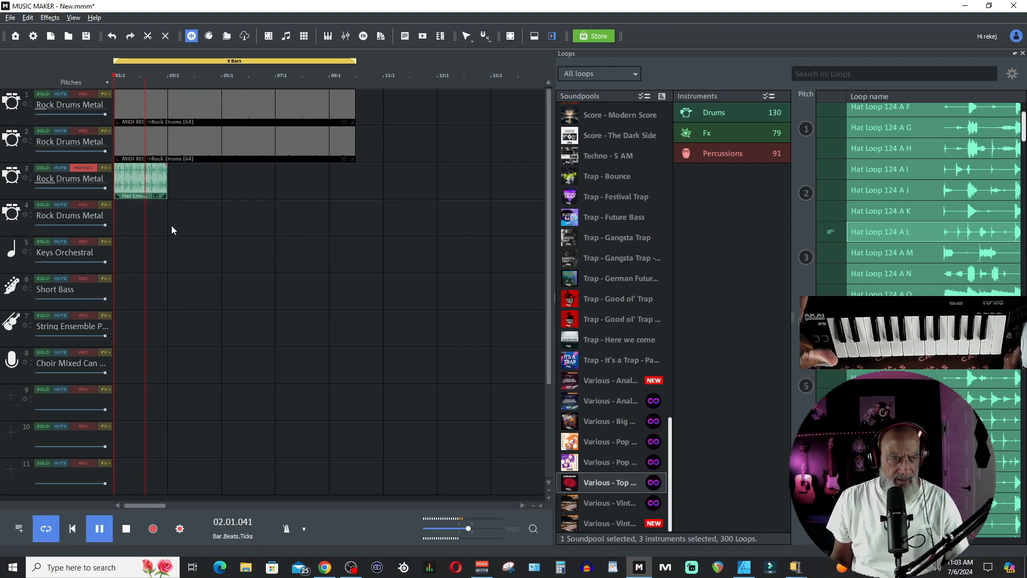
pyautogui.press('space')
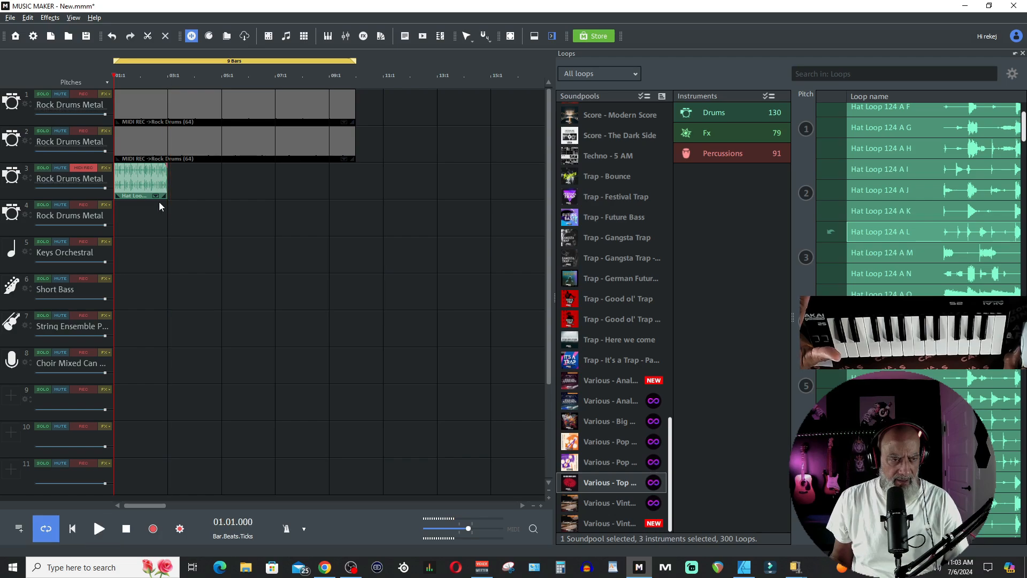
pyautogui.moveTo(146, 175); pyautogui.dragTo(201, 172)
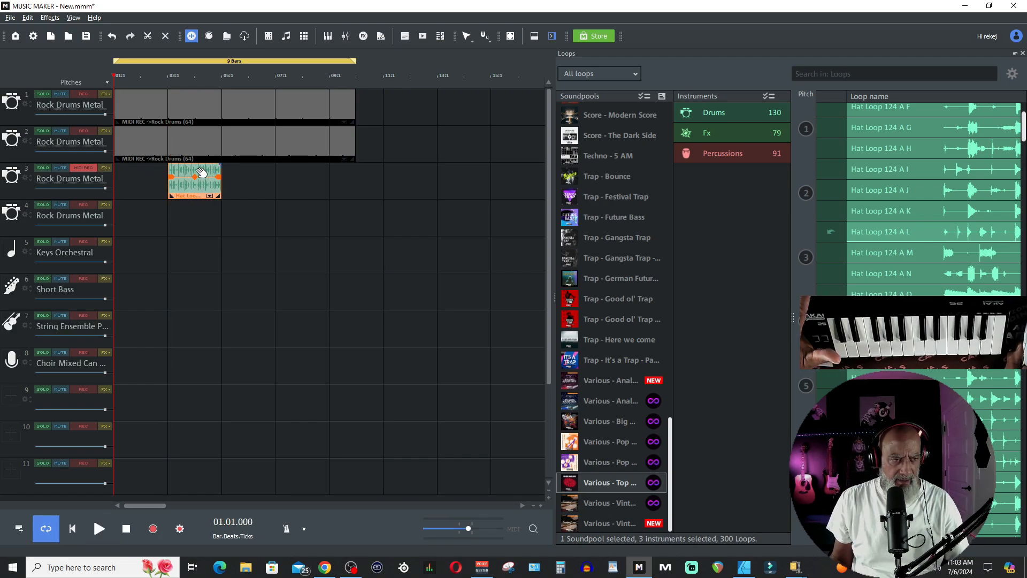
pyautogui.press('space')
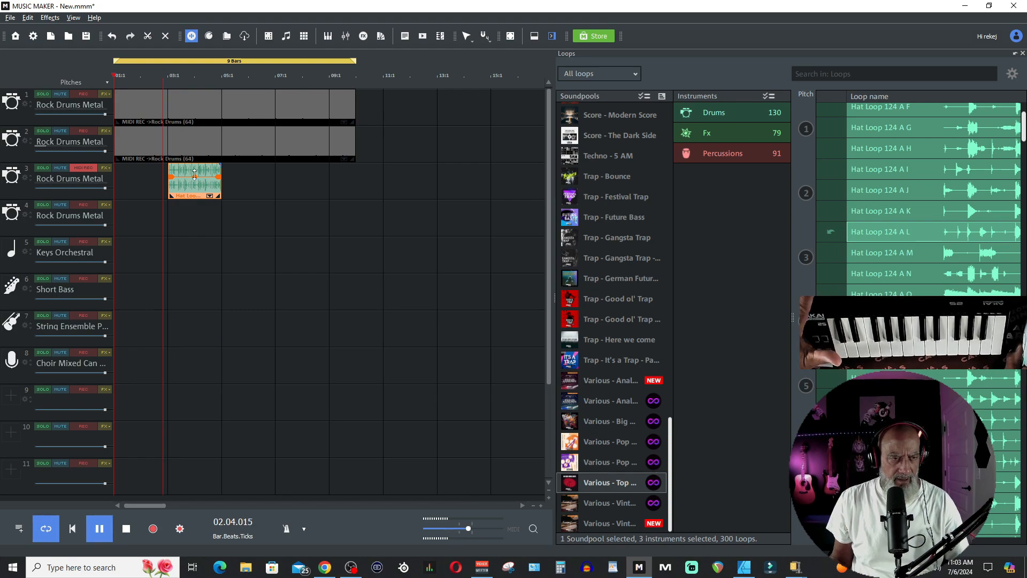
pyautogui.press('space')
# Move the hat loop on track 3 back in half-bar steps to bar 2, playing the arrangement at each position
pyautogui.moveTo(194, 174)
pyautogui.mouseDown()
pyautogui.moveTo(176, 175)
pyautogui.moveTo(186, 176)
pyautogui.mouseUp()
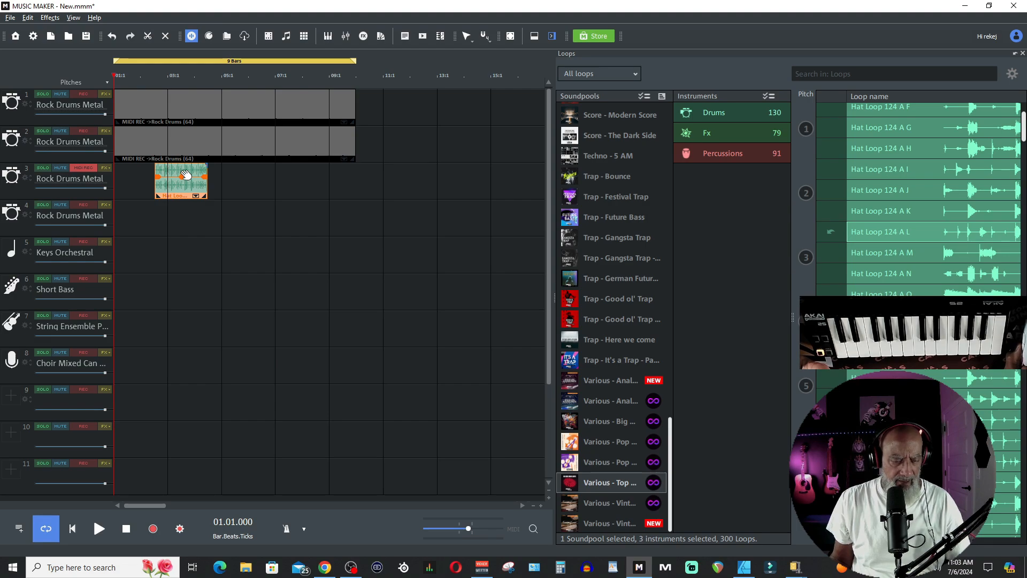
pyautogui.press('space')
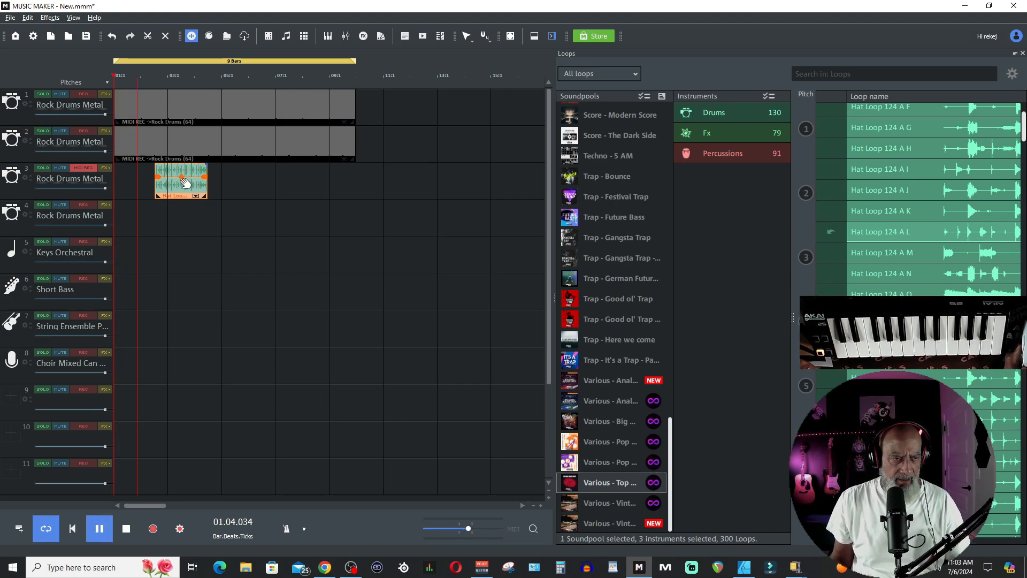
pyautogui.press('space')
pyautogui.moveTo(184, 183); pyautogui.dragTo(180, 183)
pyautogui.press('space')
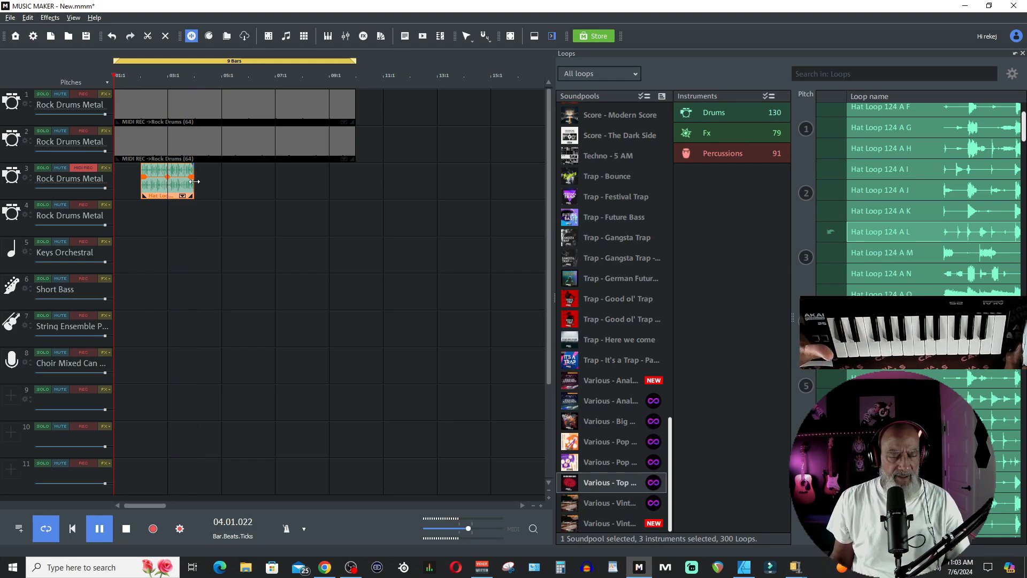
pyautogui.press('space')
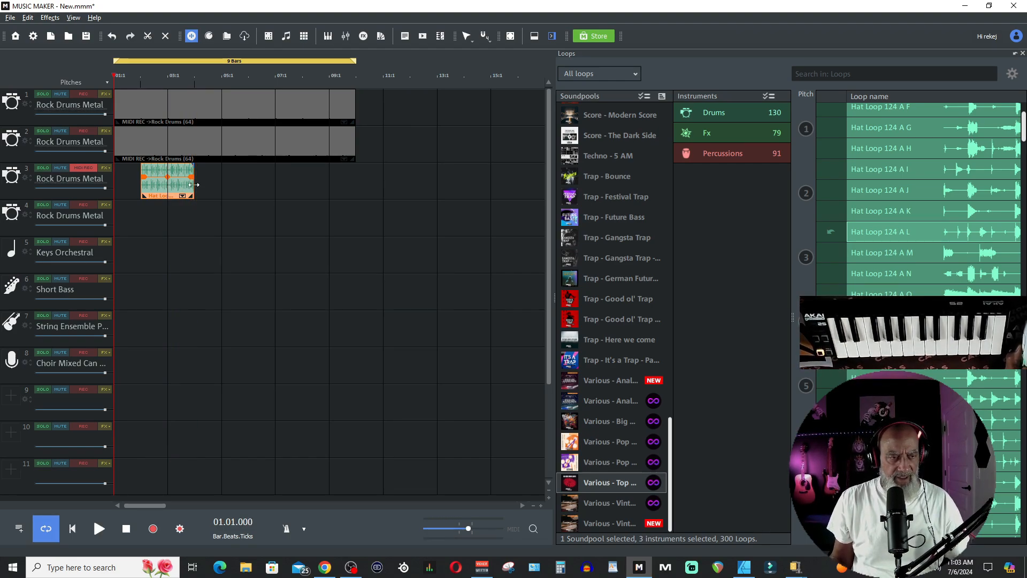
# Trim the end of the hat loop to about 1.75 bars and duplicate it three times along track 3
pyautogui.moveTo(199, 184)
pyautogui.mouseDown()
pyautogui.moveTo(358, 185)
pyautogui.moveTo(177, 186)
pyautogui.moveTo(214, 186)
pyautogui.moveTo(188, 186)
pyautogui.mouseUp()
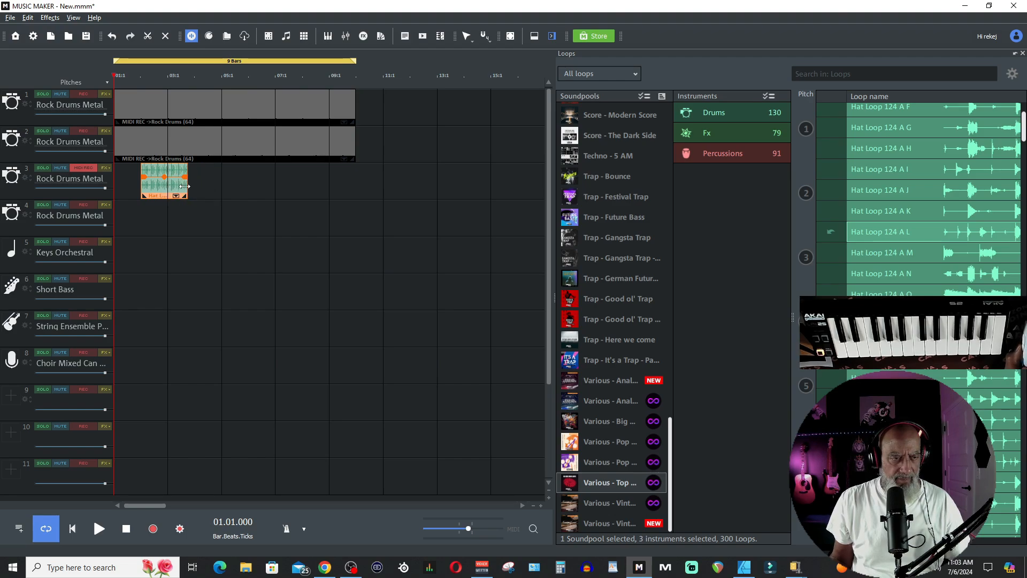
pyautogui.hotkey('ctrl', 'd')
pyautogui.hotkey('ctrl', 'd')
pyautogui.hotkey('ctrl', 'd')
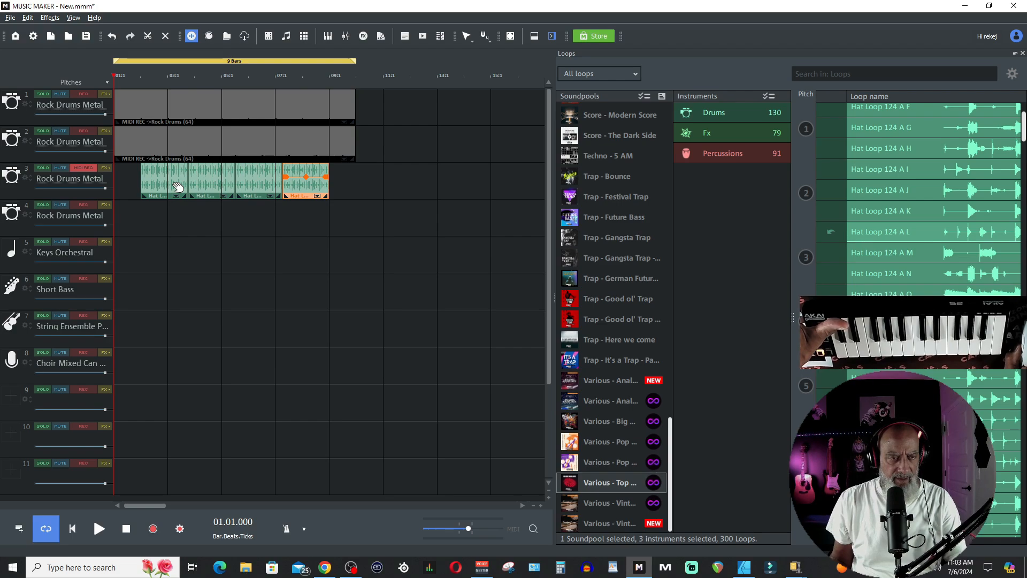
# Delete all the hat loop copies from track 3
pyautogui.click(354, 181)
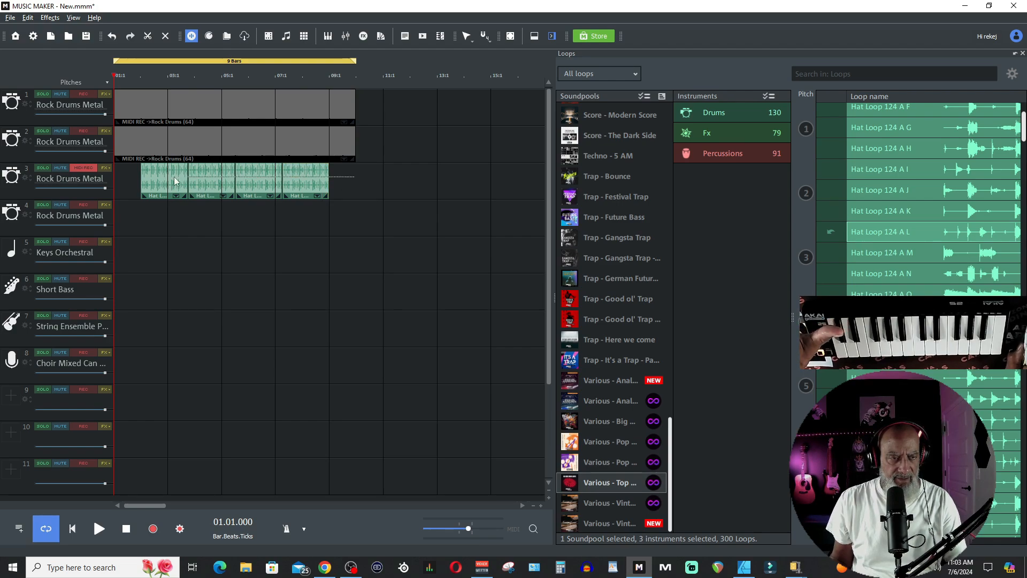
pyautogui.click(104, 181)
pyautogui.press('Delete')
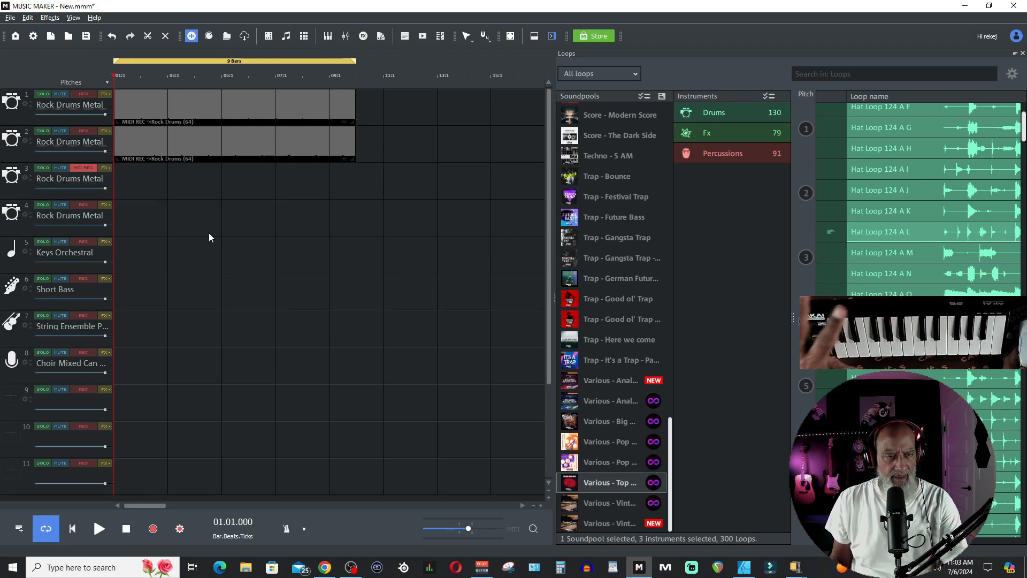
# Listen for where the beat starts, place Hat Loop 124 A L at bar 2 on track 3, and play back the arrangement
pyautogui.click(541, 505)
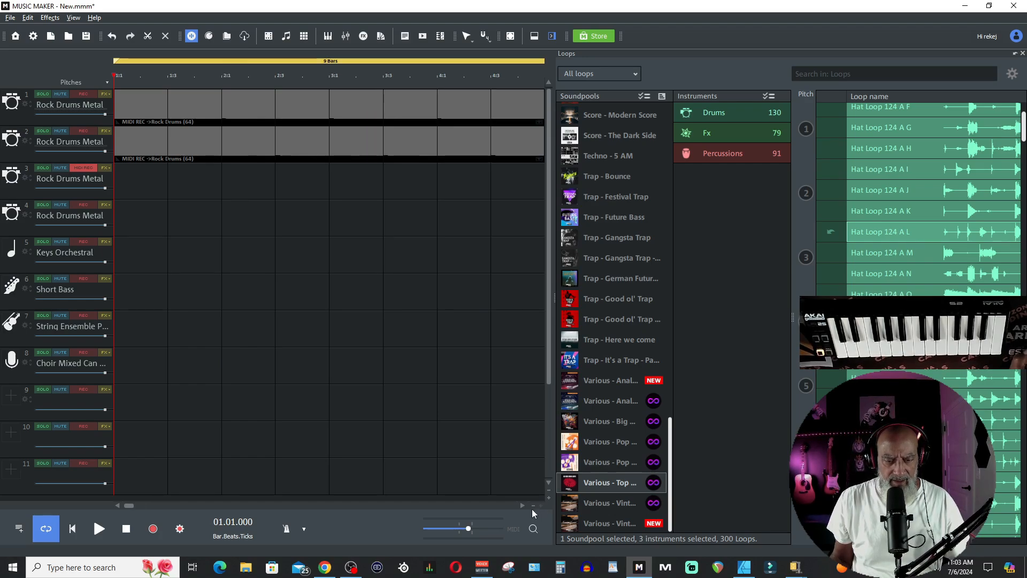
pyautogui.press('space')
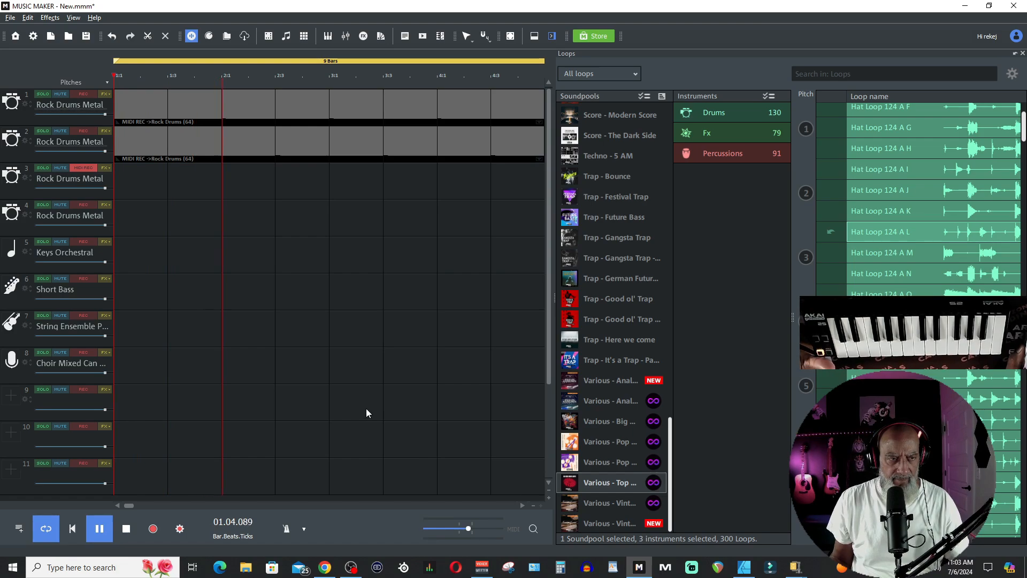
pyautogui.press('space')
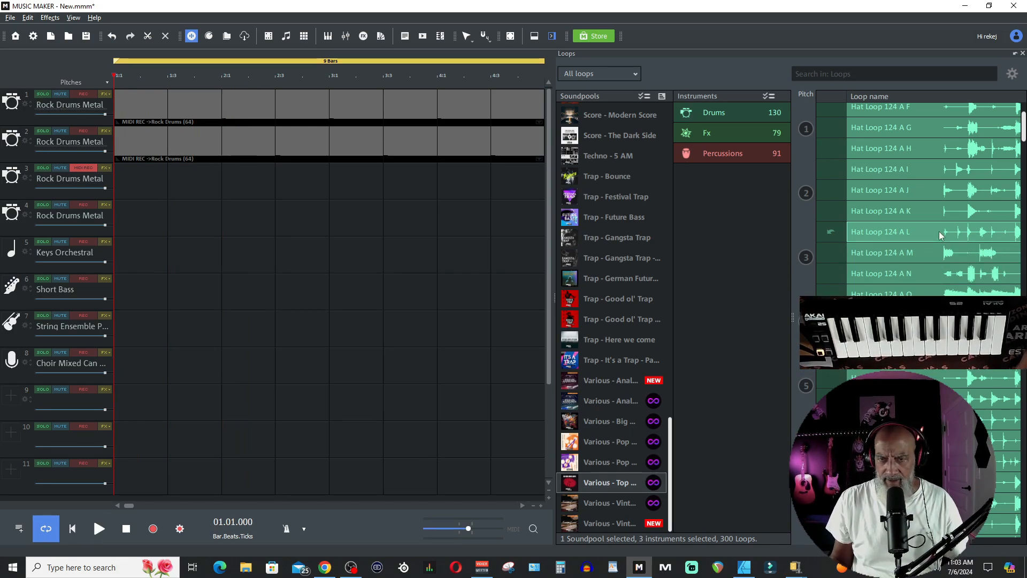
pyautogui.moveTo(942, 236); pyautogui.dragTo(246, 169)
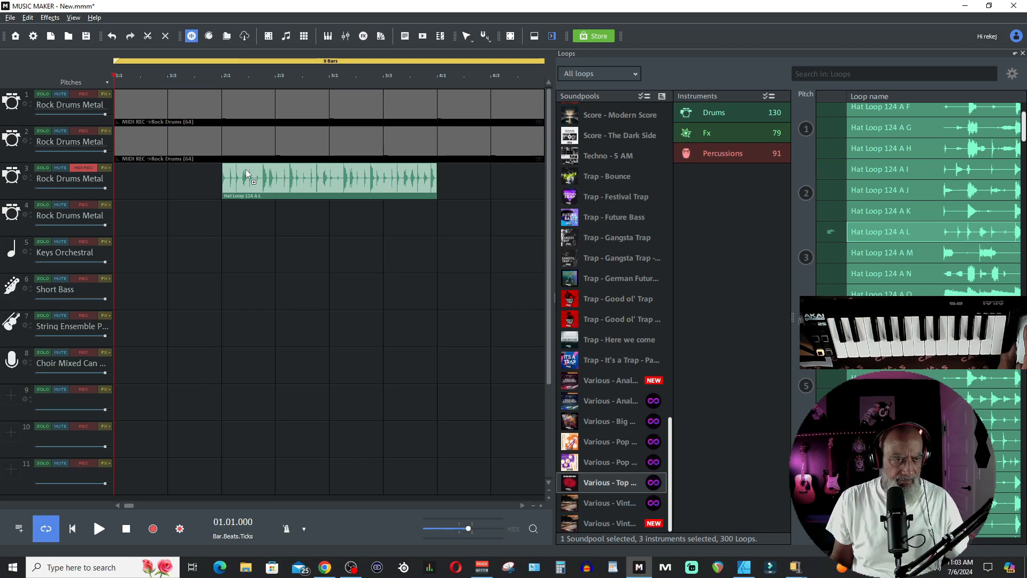
pyautogui.press('space')
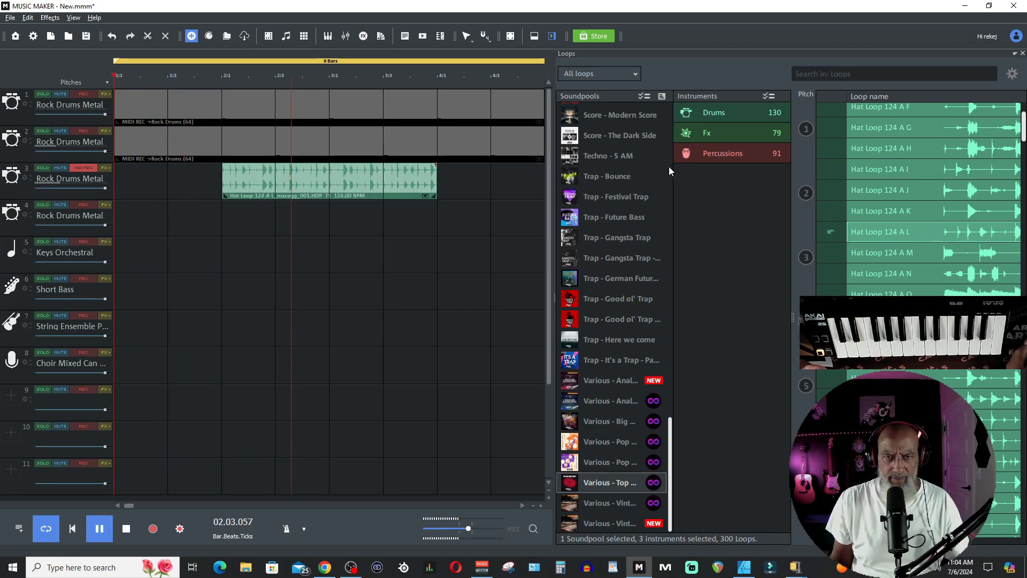
# Close the Loops browser and stop the playback
pyautogui.click(1023, 53)
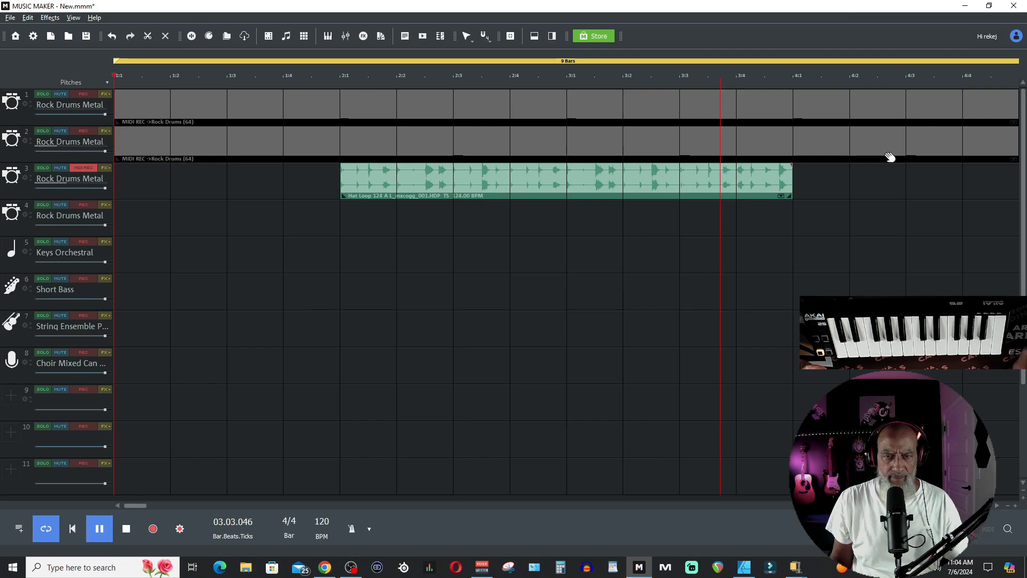
pyautogui.scroll(-6, 615, 378)
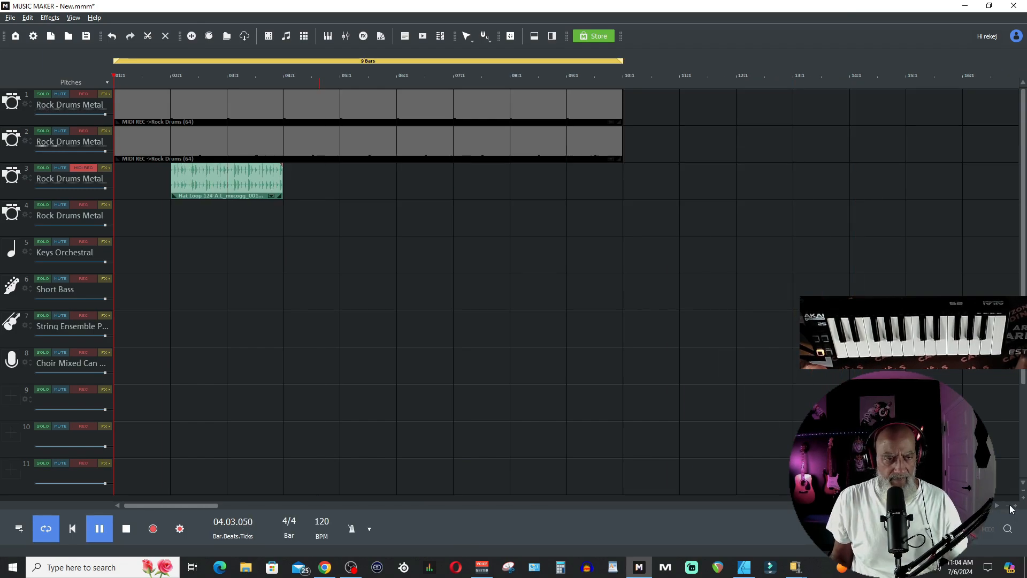
pyautogui.press('space')
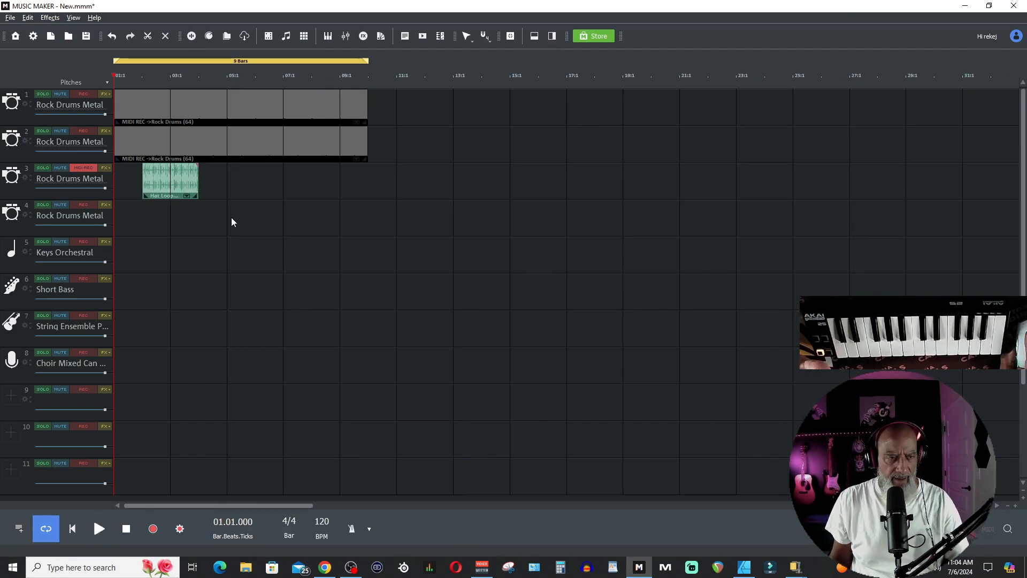
# Duplicate the hat loop three times along track 3 up to the end of bar 9 and play back the arrangement
pyautogui.click(190, 182)
pyautogui.hotkey('ctrl', 'd')
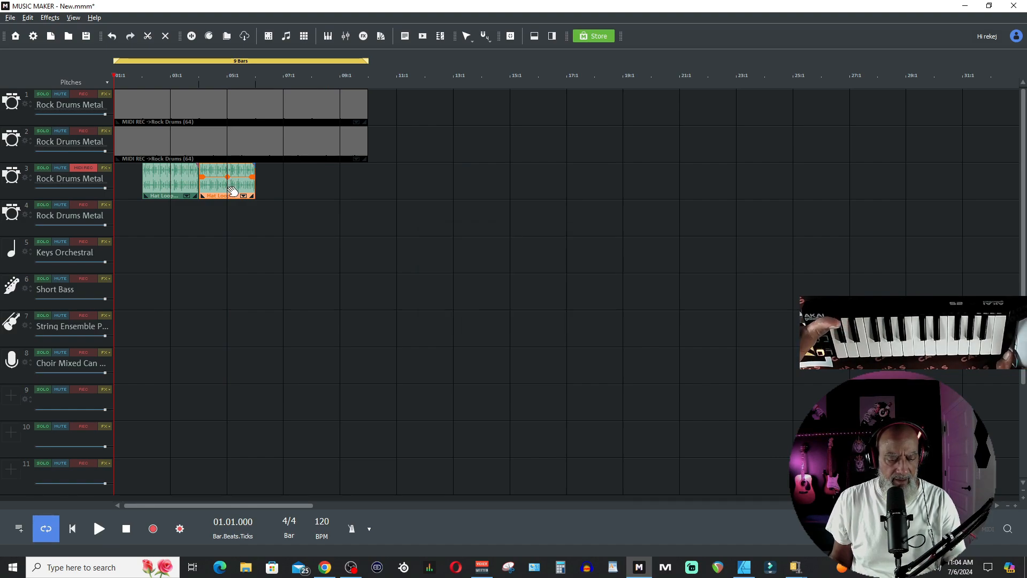
pyautogui.hotkey('ctrl', 'd')
pyautogui.hotkey('ctrl', 'd')
pyautogui.click(483, 170)
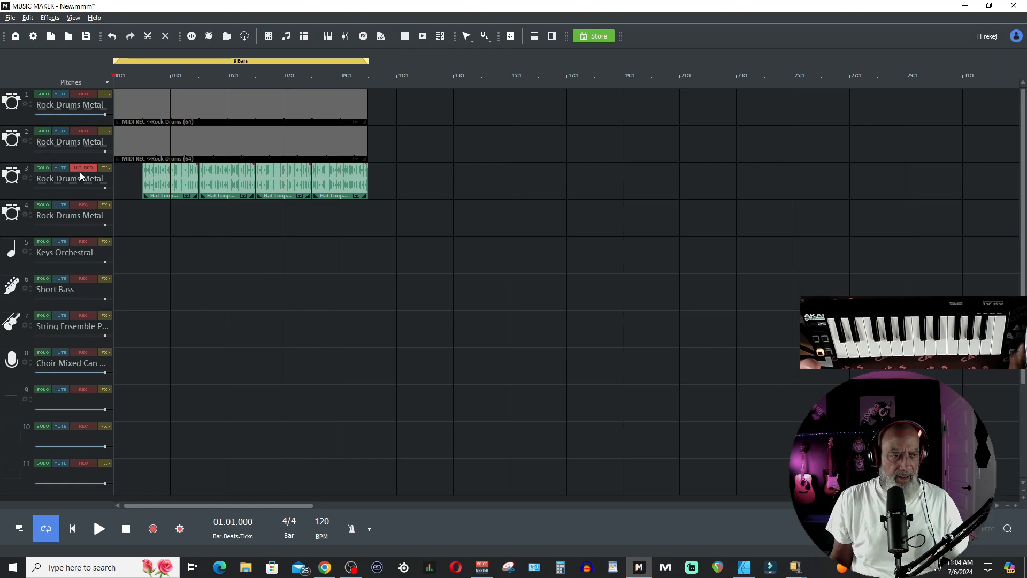
pyautogui.click(99, 528)
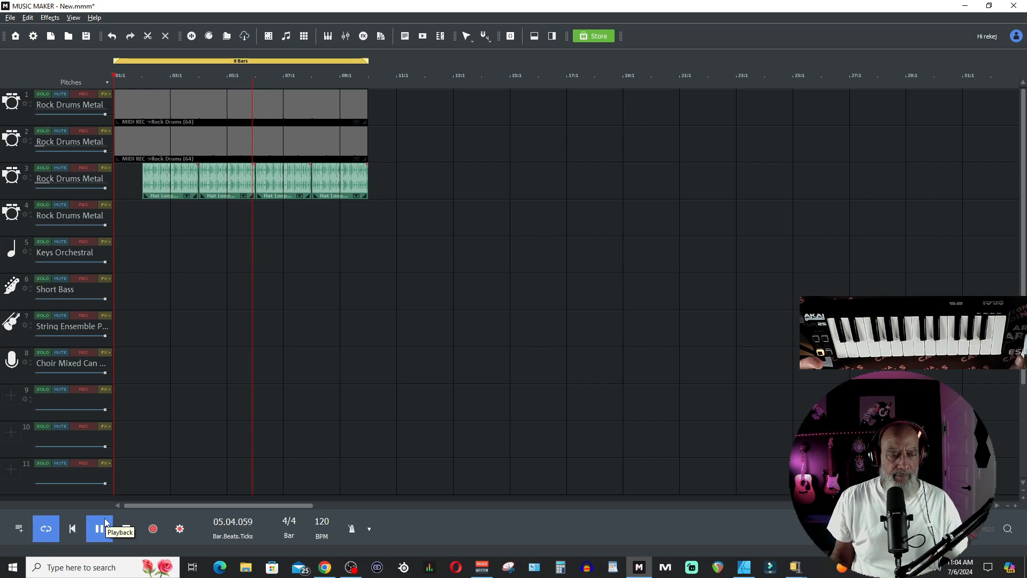
pyautogui.click(126, 529)
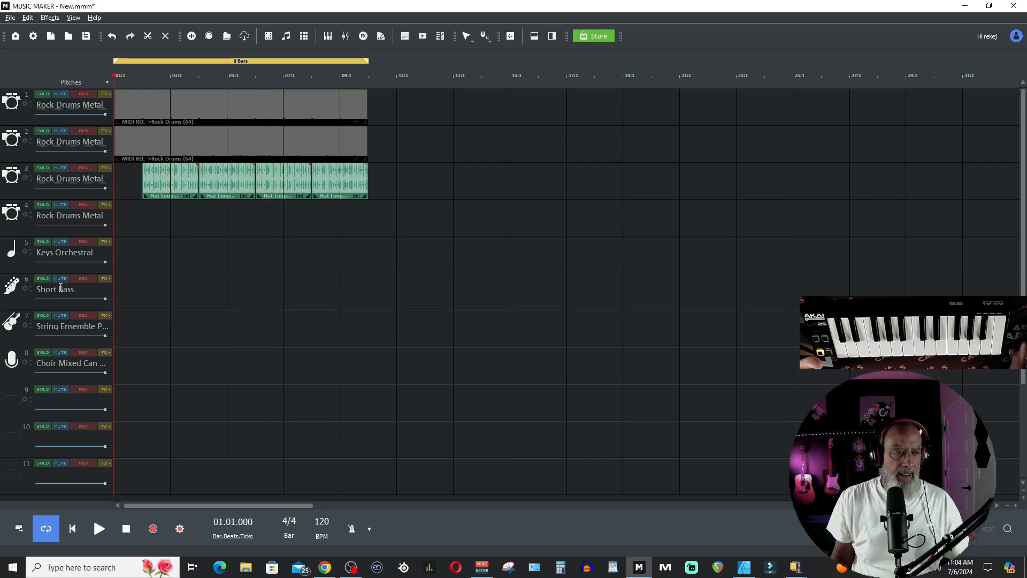
# Delete the empty Rock Drums Metal track 4
pyautogui.rightClick(88, 231)
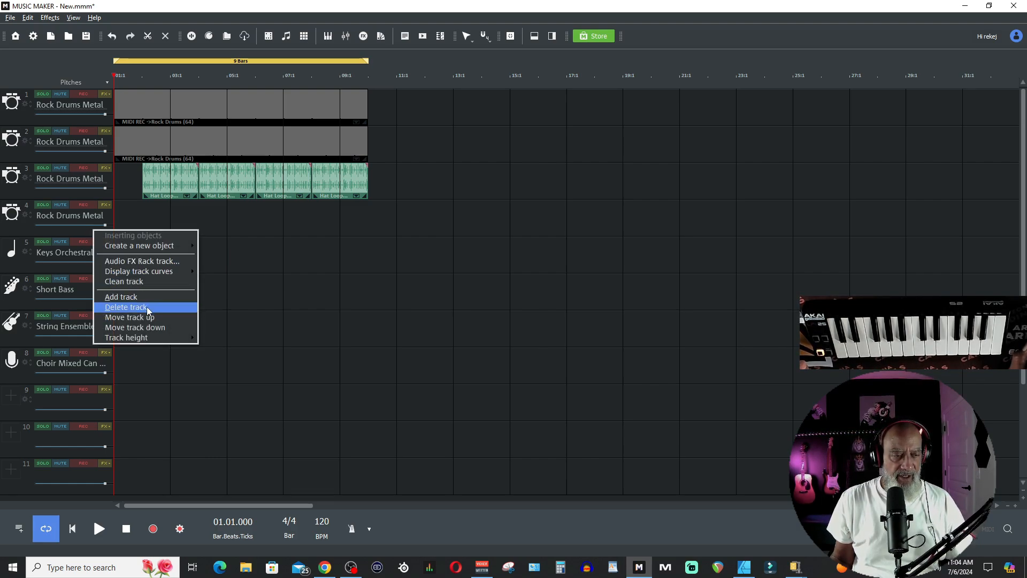
pyautogui.click(129, 210)
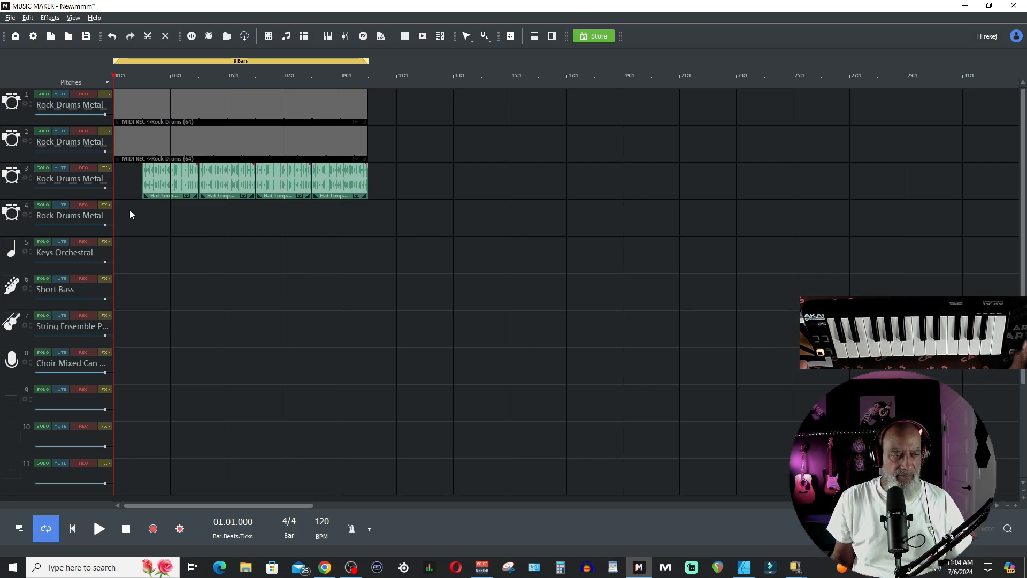
pyautogui.rightClick(76, 232)
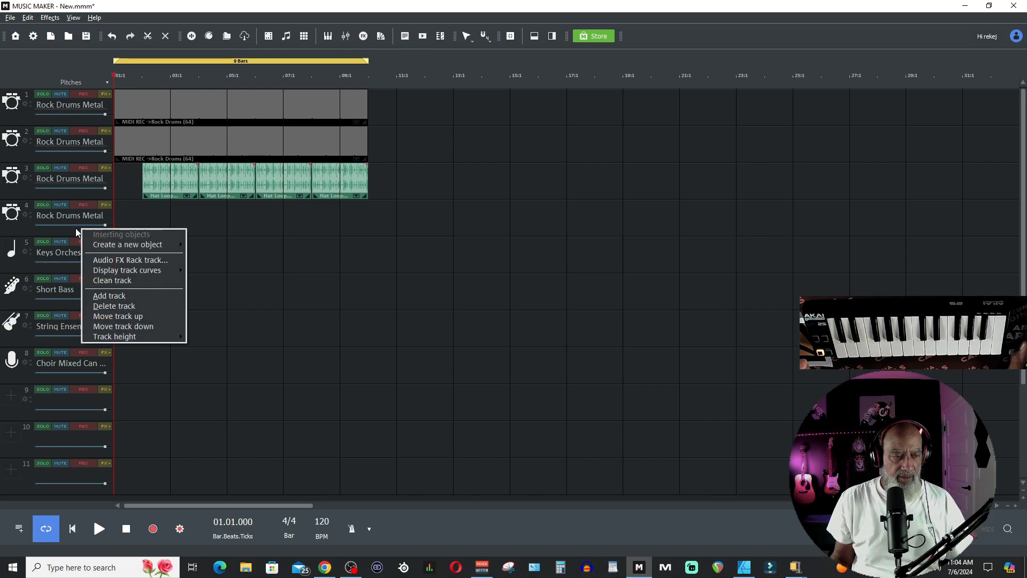
pyautogui.click(129, 306)
pyautogui.click(587, 301)
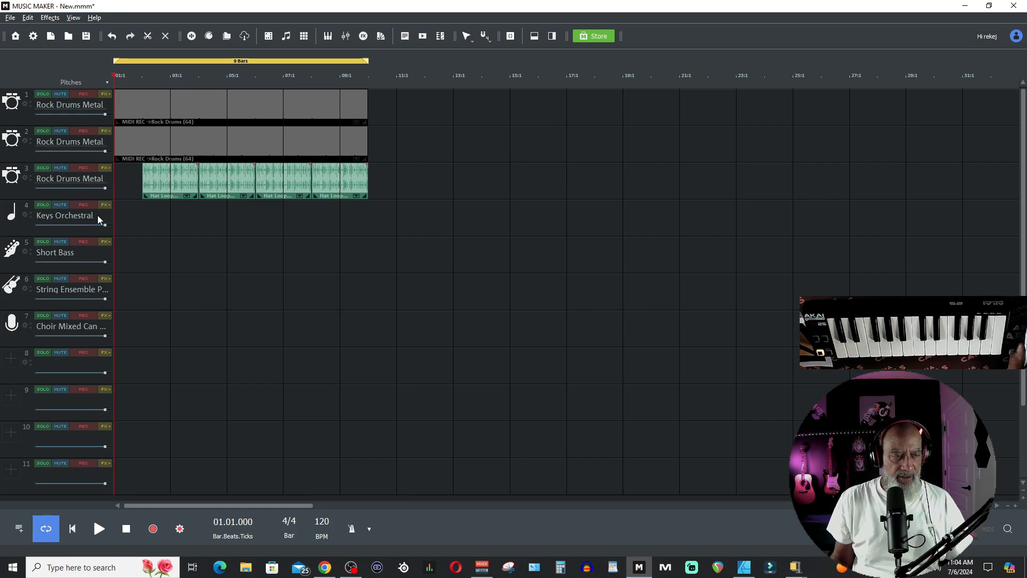
# Open the Century Keys instrument of the Keys Orchestral track, preview its sound, and close it
pyautogui.click(24, 219)
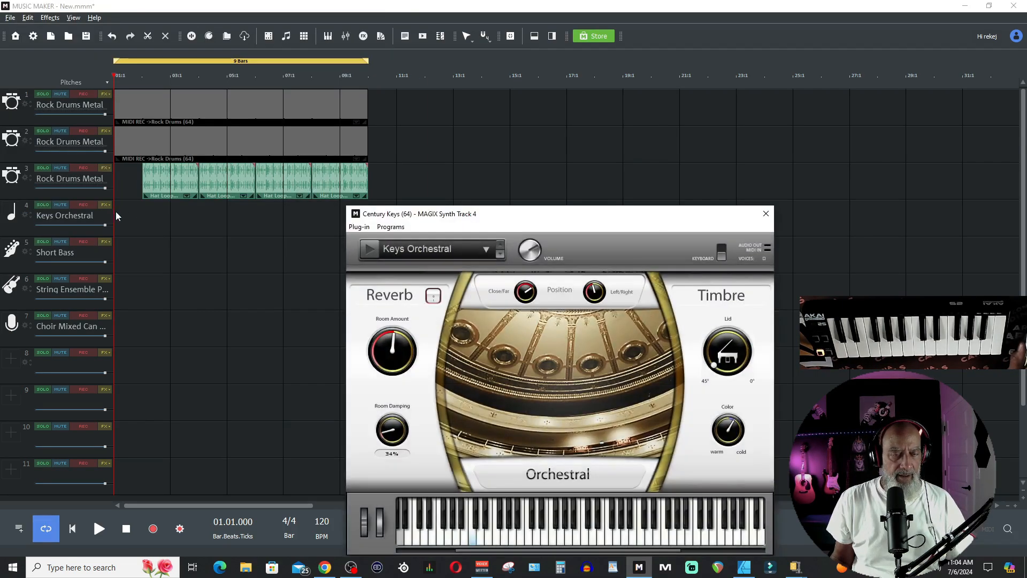
pyautogui.click(374, 251)
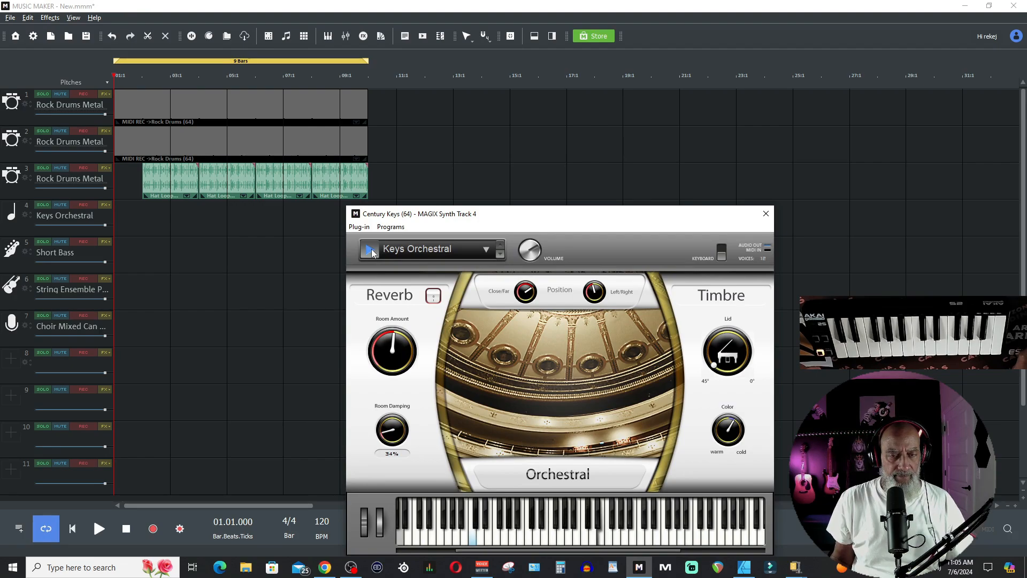
pyautogui.click(374, 251)
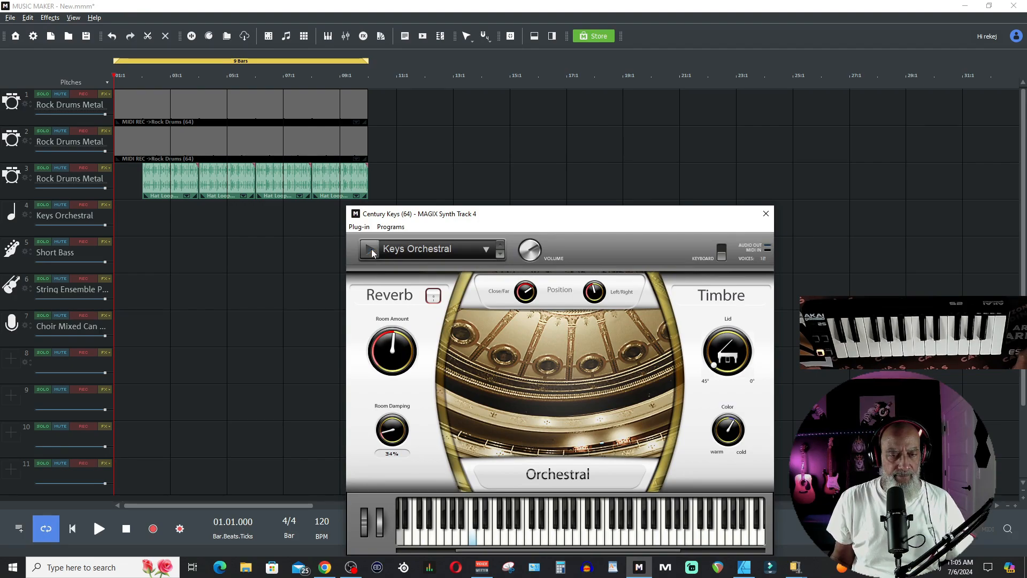
pyautogui.click(766, 214)
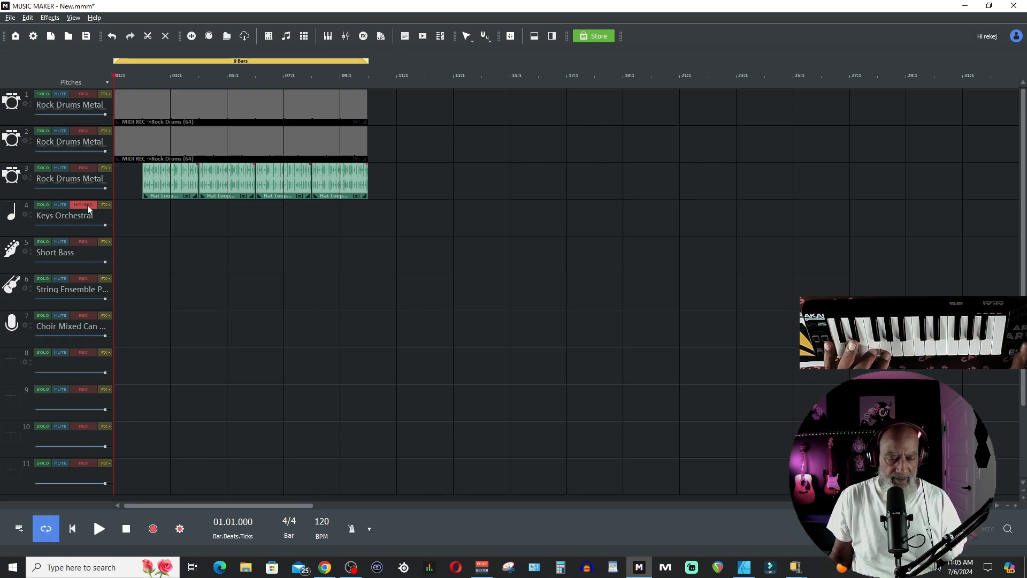
# Turn on the metronome and record a MIDI keys take of about five bars on the Keys Orchestral track, restarting the first attempt
pyautogui.click(349, 529)
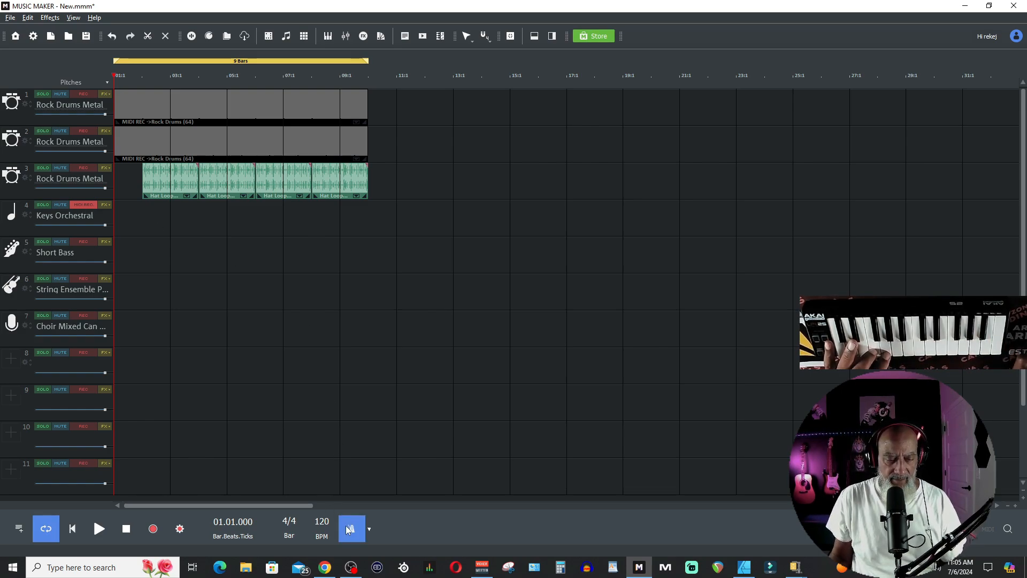
pyautogui.click(153, 530)
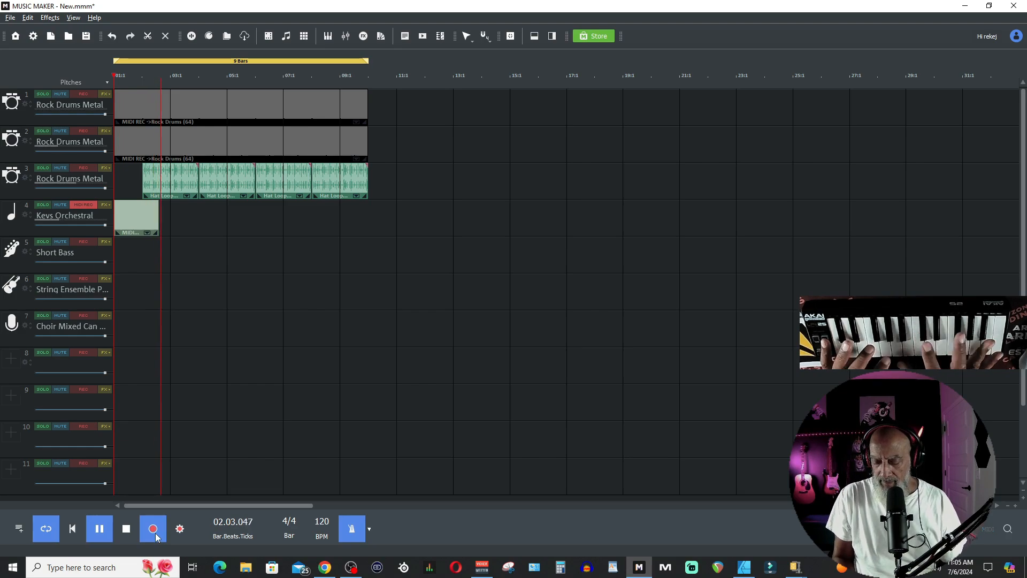
pyautogui.click(156, 535)
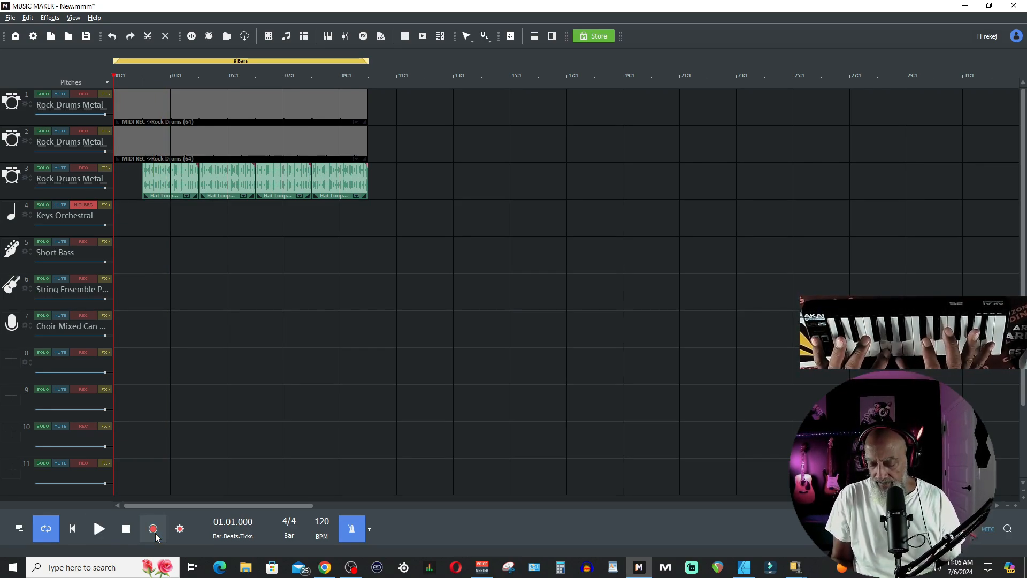
pyautogui.click(155, 536)
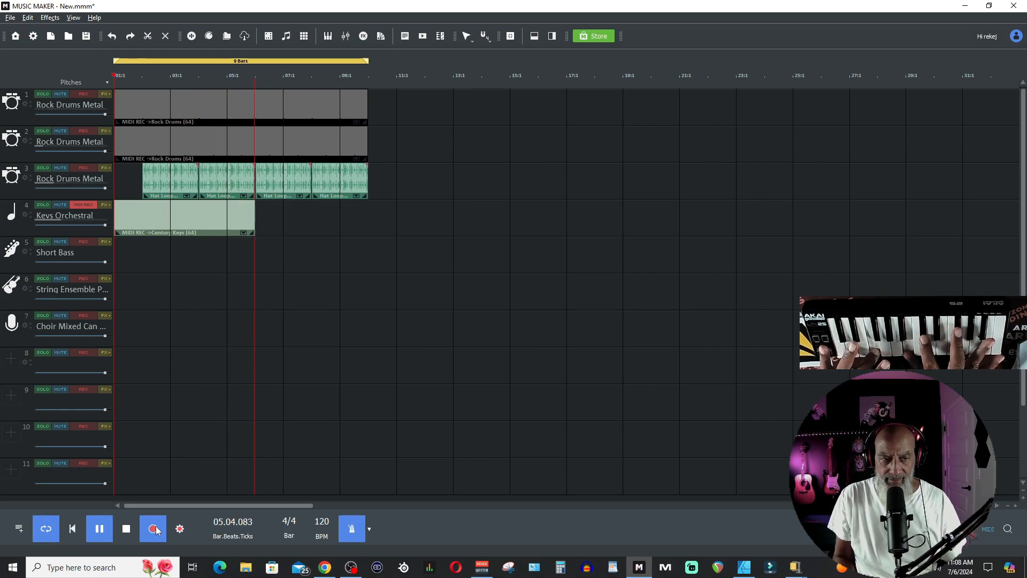
pyautogui.click(154, 529)
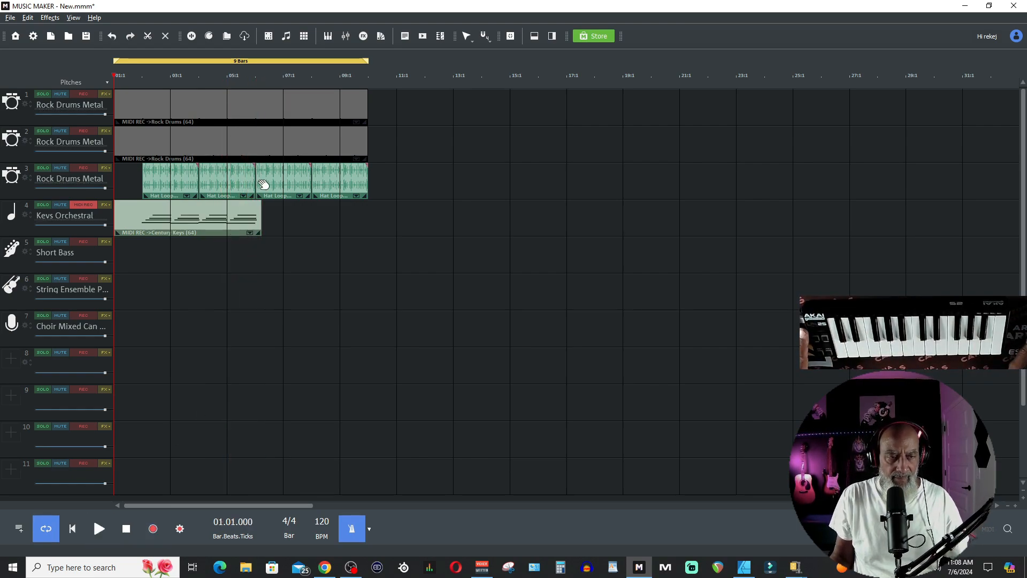
# Trim the keys recording on track 4 to bars 2 through 5 and quantize its notes in the MIDI editor
pyautogui.moveTo(261, 227); pyautogui.dragTo(254, 226)
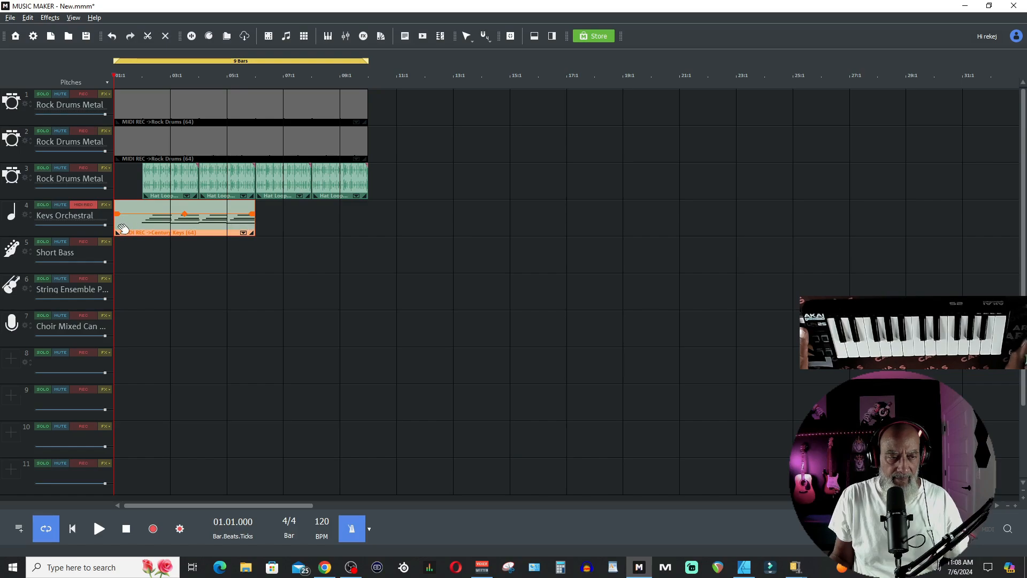
pyautogui.moveTo(121, 228); pyautogui.dragTo(140, 227)
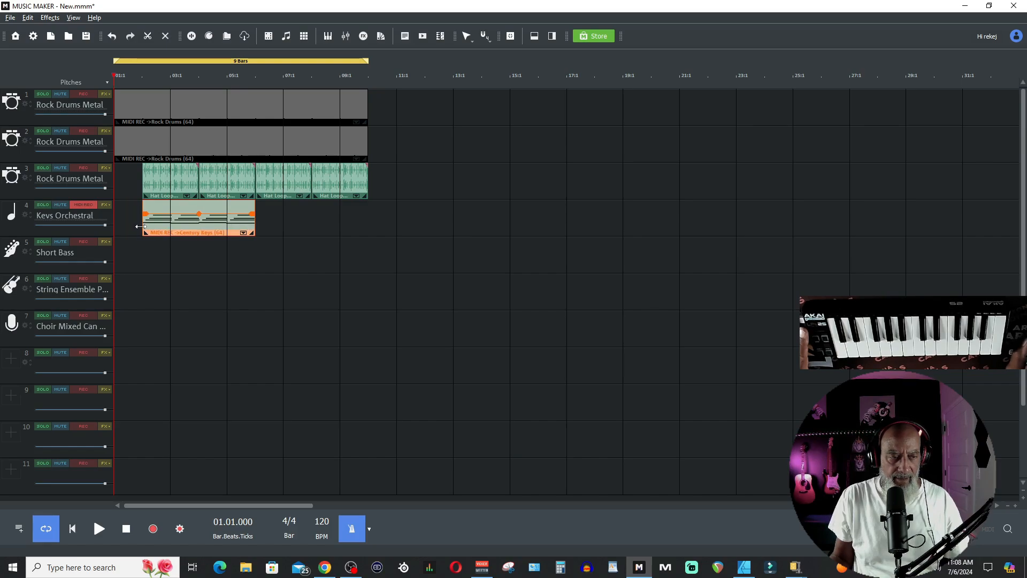
pyautogui.doubleClick(169, 229)
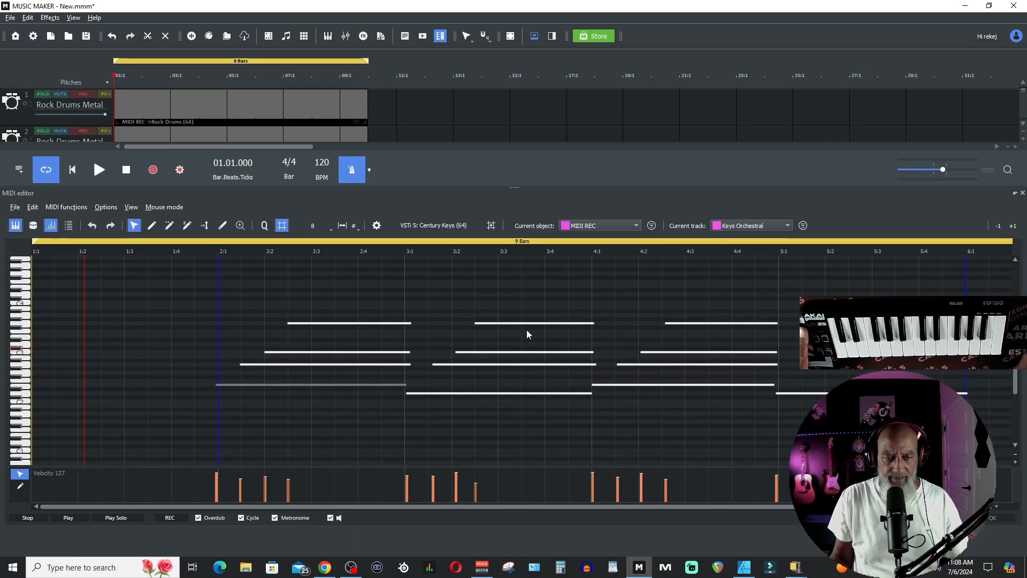
pyautogui.click(264, 225)
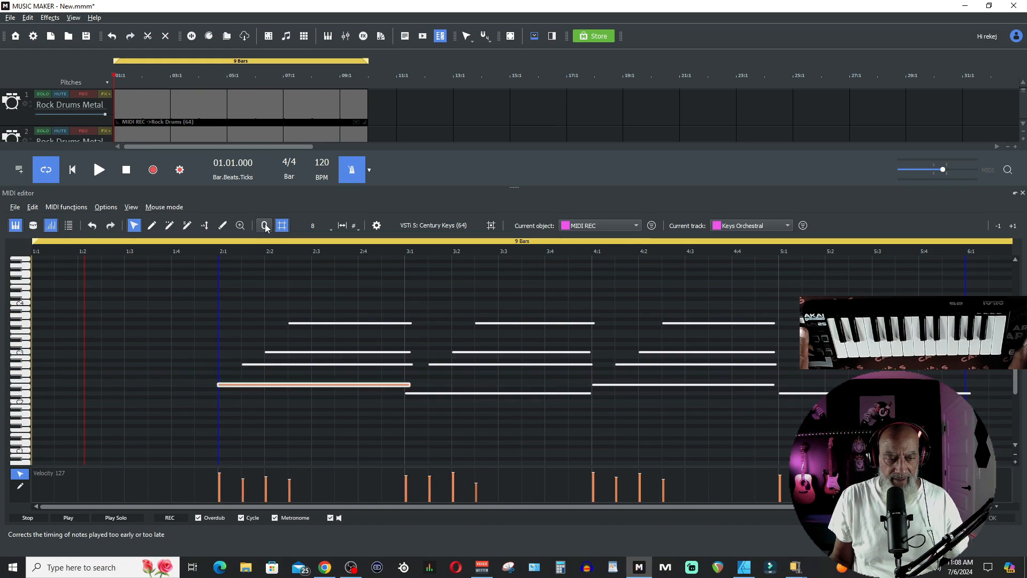
pyautogui.click(1022, 193)
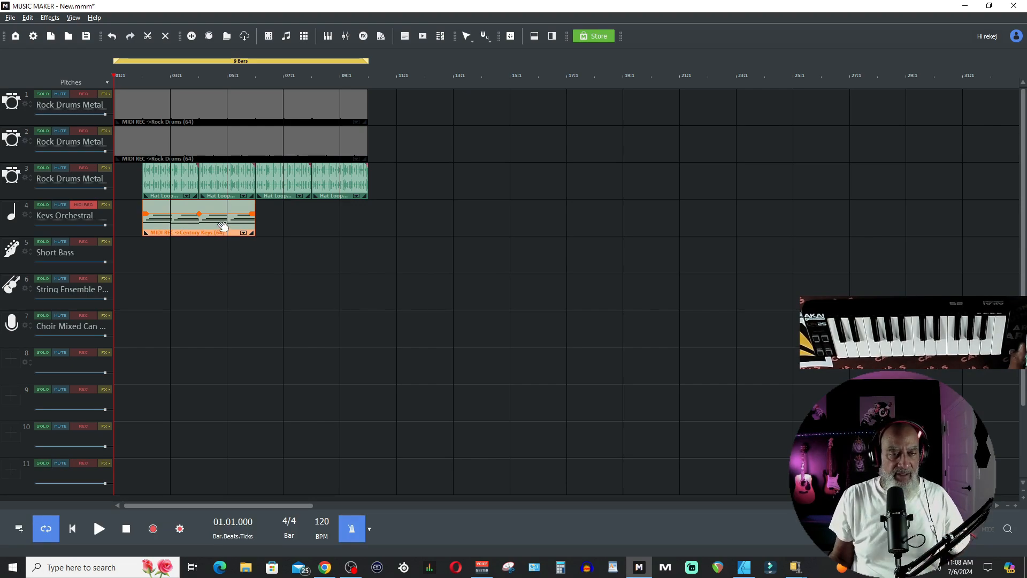
# Move the keys clip to bar 6 on track 4 and play back the arrangement, turning off the metronome
pyautogui.moveTo(223, 226); pyautogui.dragTo(336, 226)
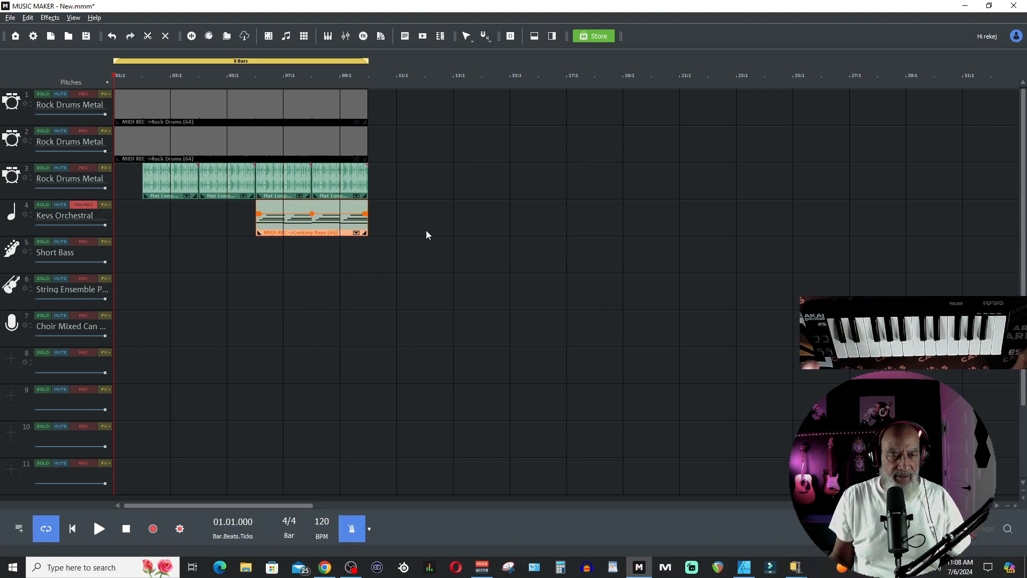
pyautogui.press('space')
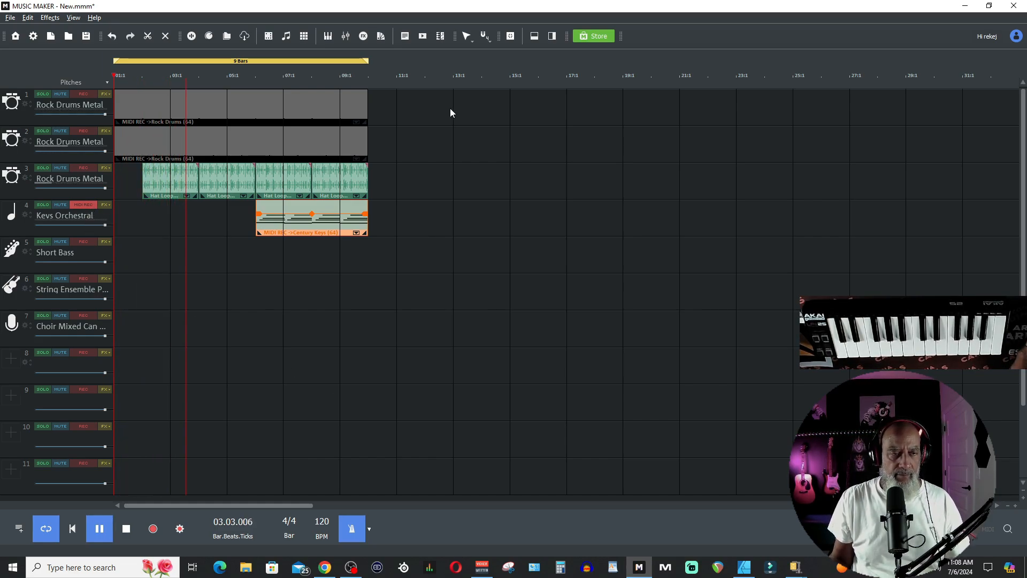
pyautogui.click(369, 528)
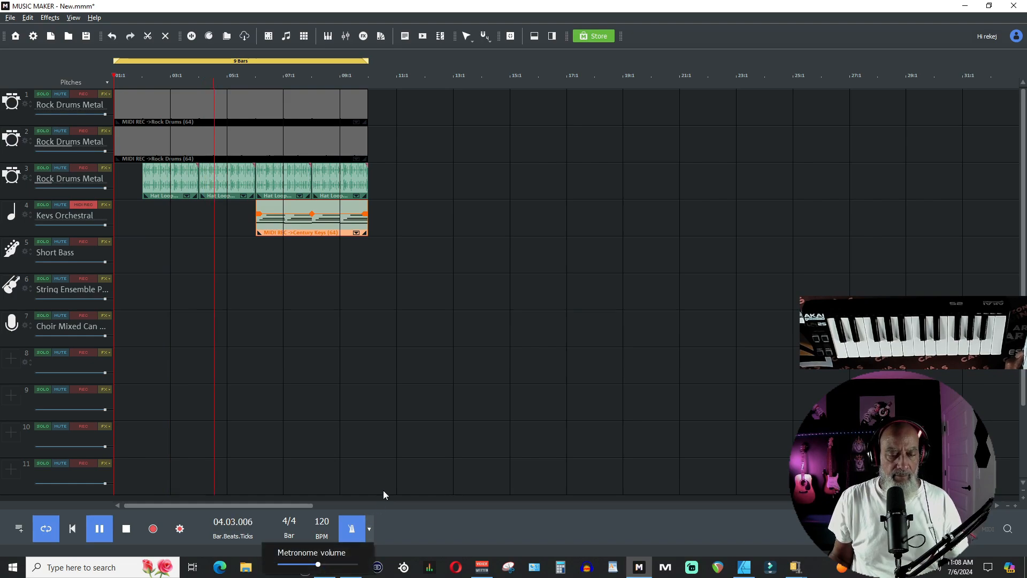
pyautogui.click(351, 528)
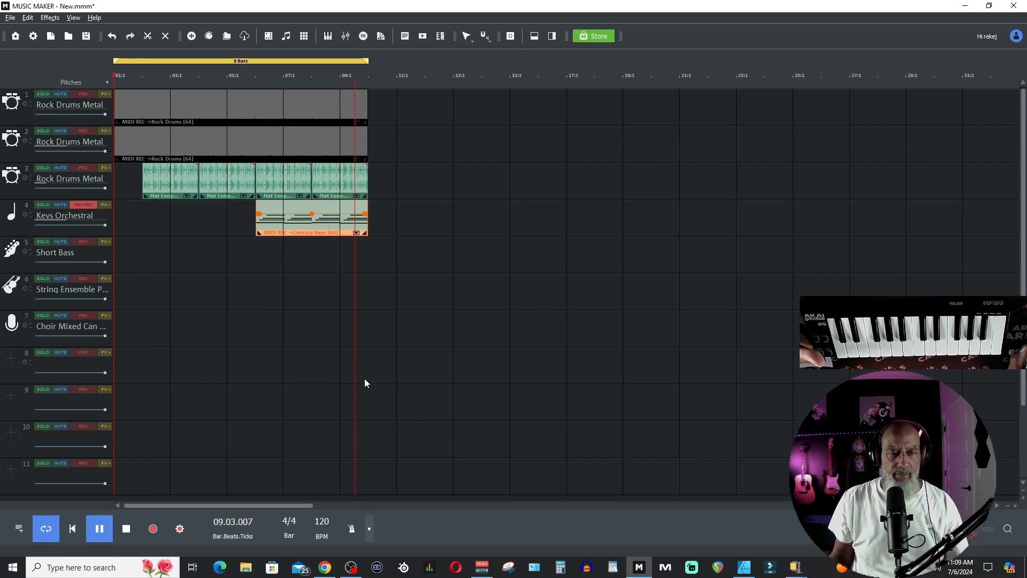
pyautogui.press('space')
# Move the keys clip back to bar 2 on track 4 and duplicate it once to fill through bar 9
pyautogui.moveTo(311, 229); pyautogui.dragTo(200, 229)
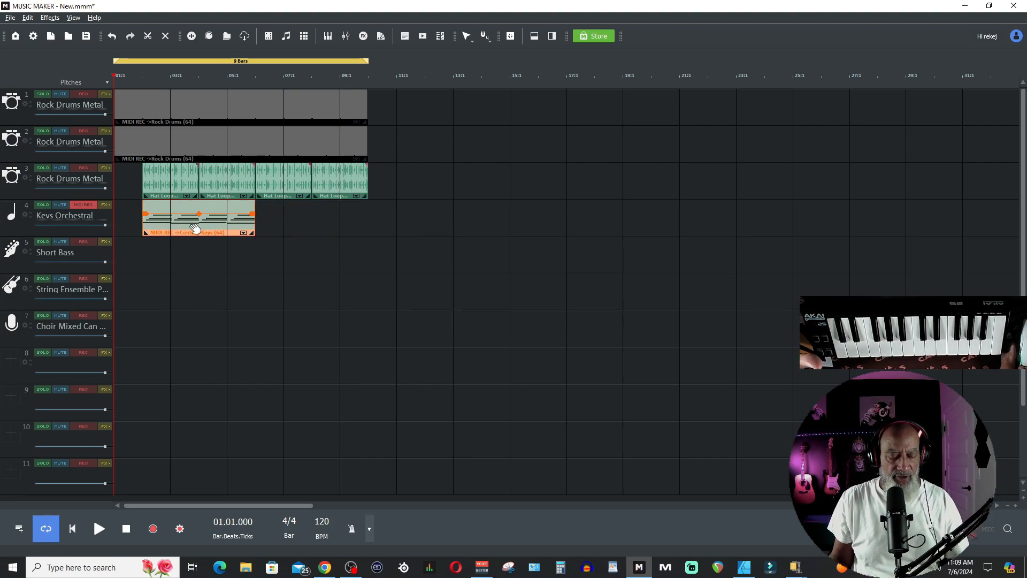
pyautogui.click(307, 229)
pyautogui.click(221, 229)
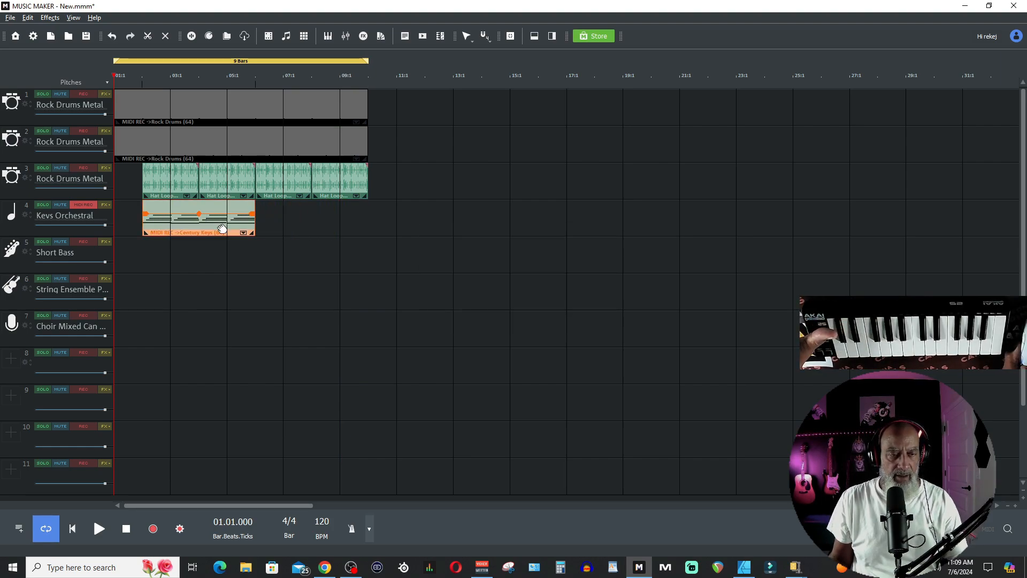
pyautogui.hotkey('ctrl', 'd')
pyautogui.click(465, 219)
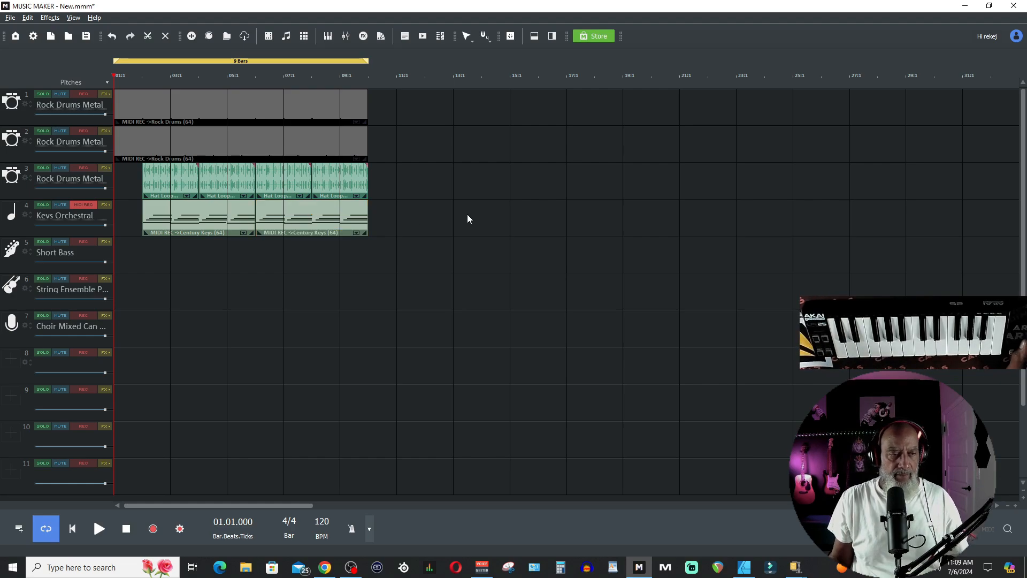
# Disarm recording on the Keys Orchestral track and preview the Short Bass sound in track 5's Cinematic Synth
pyautogui.click(91, 207)
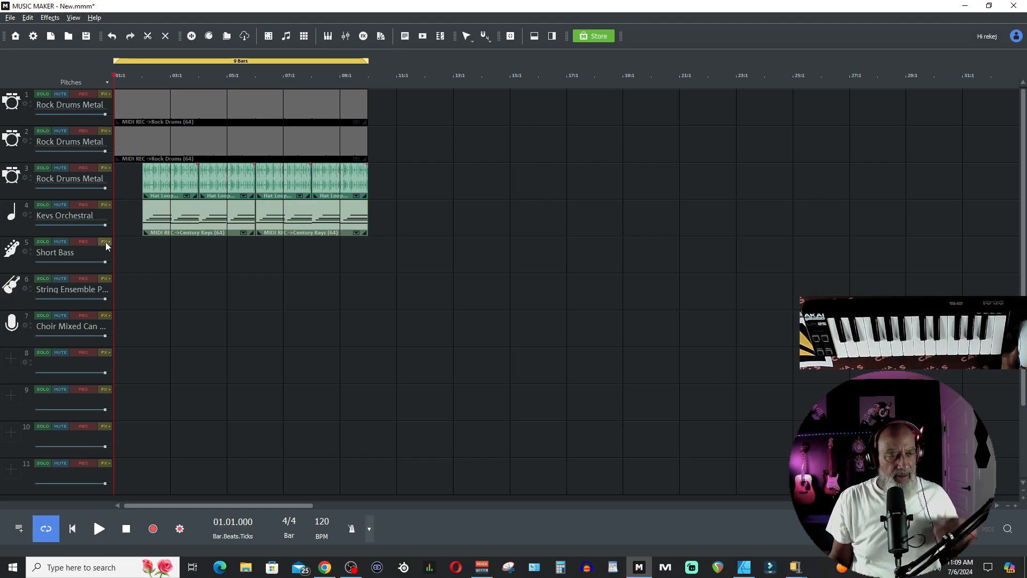
pyautogui.click(26, 254)
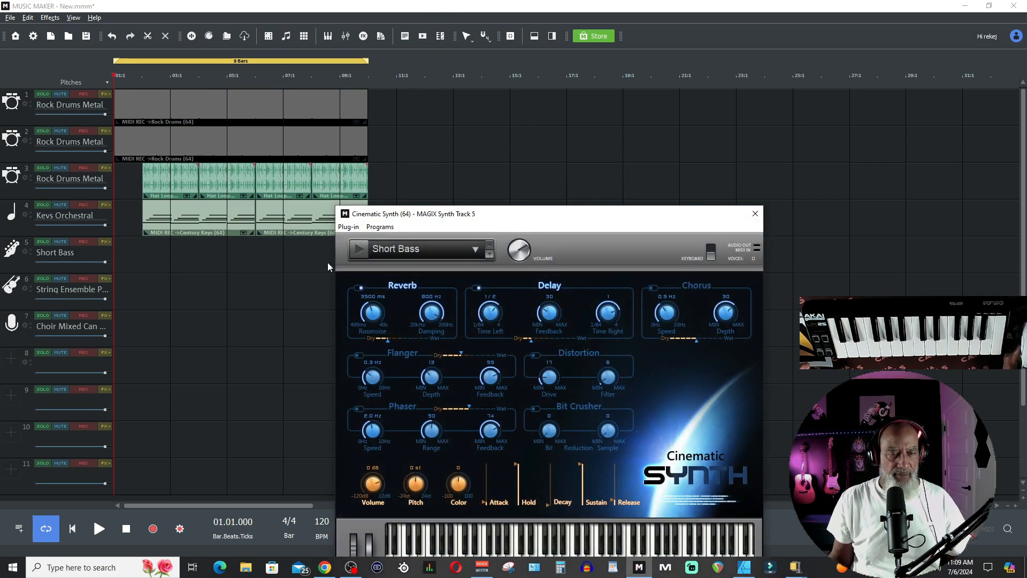
pyautogui.moveTo(434, 215); pyautogui.dragTo(445, 177)
pyautogui.click(369, 213)
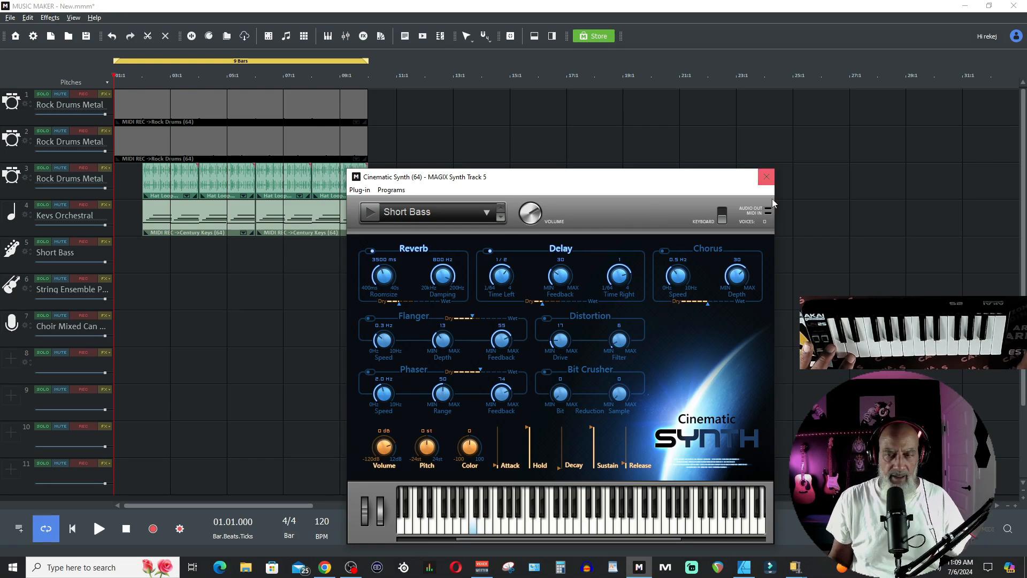
# Close the Cinematic Synth and play back the arrangement to rehearse the bass part on the armed Short Bass track
pyautogui.click(766, 177)
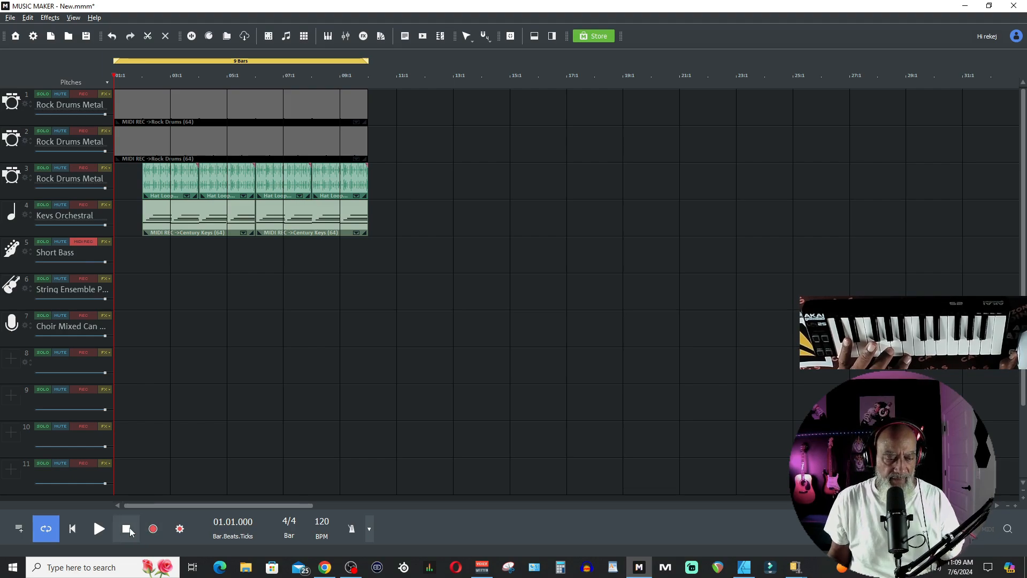
pyautogui.press('space')
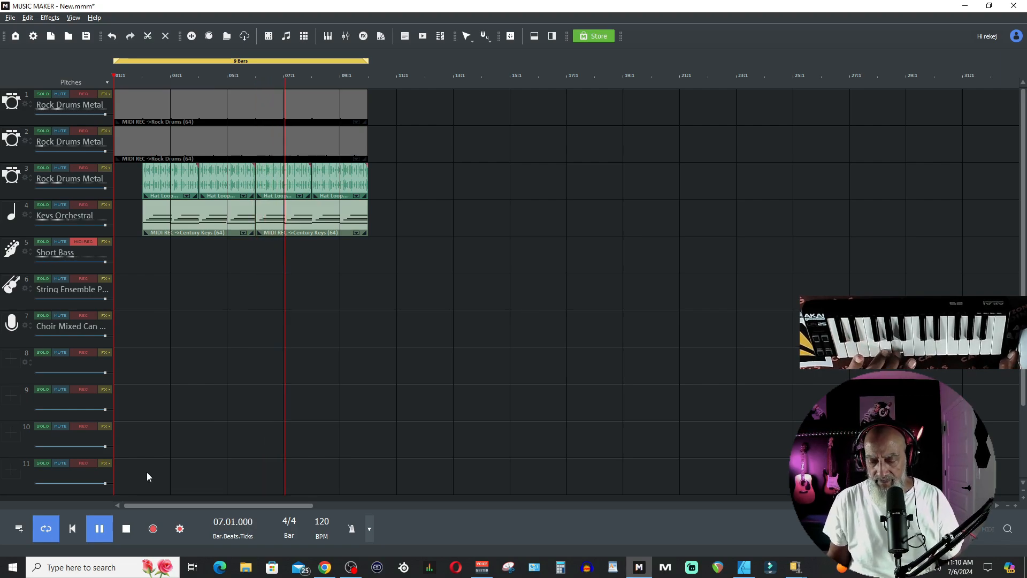
pyautogui.click(127, 529)
# Record a MIDI bass take on the Short Bass track through bar 9 with the metronome on
pyautogui.click(351, 529)
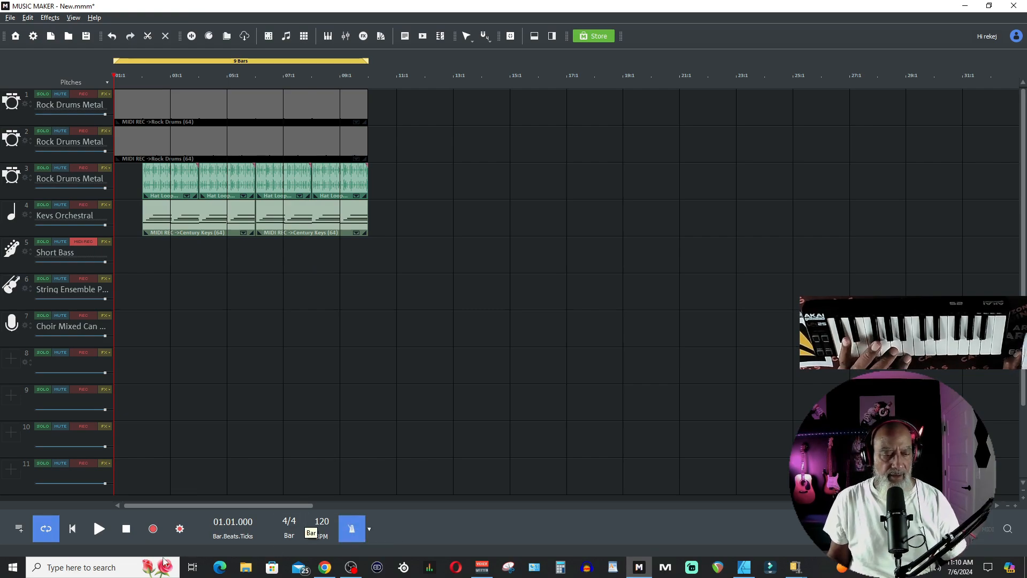
pyautogui.click(154, 529)
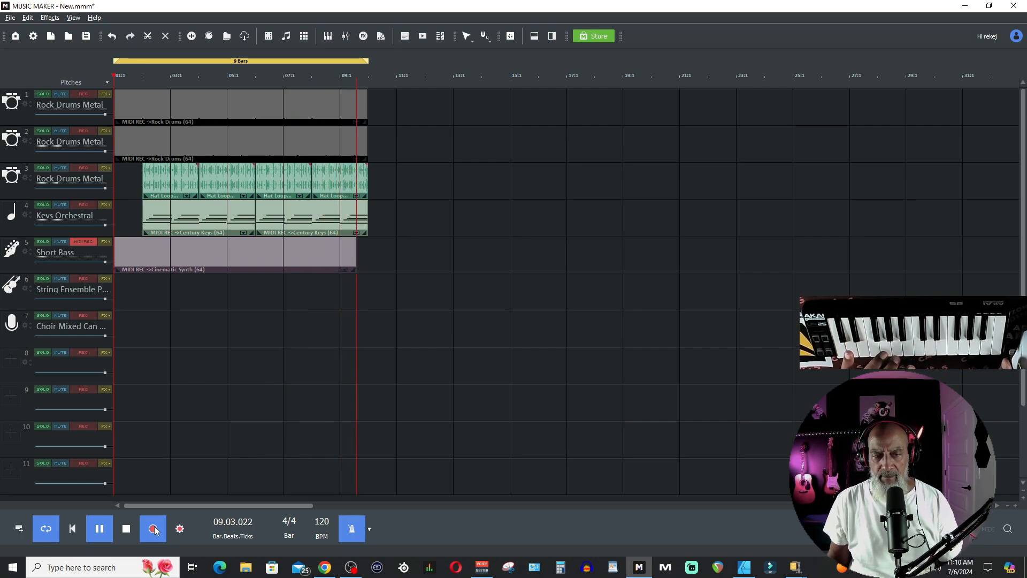
pyautogui.click(153, 528)
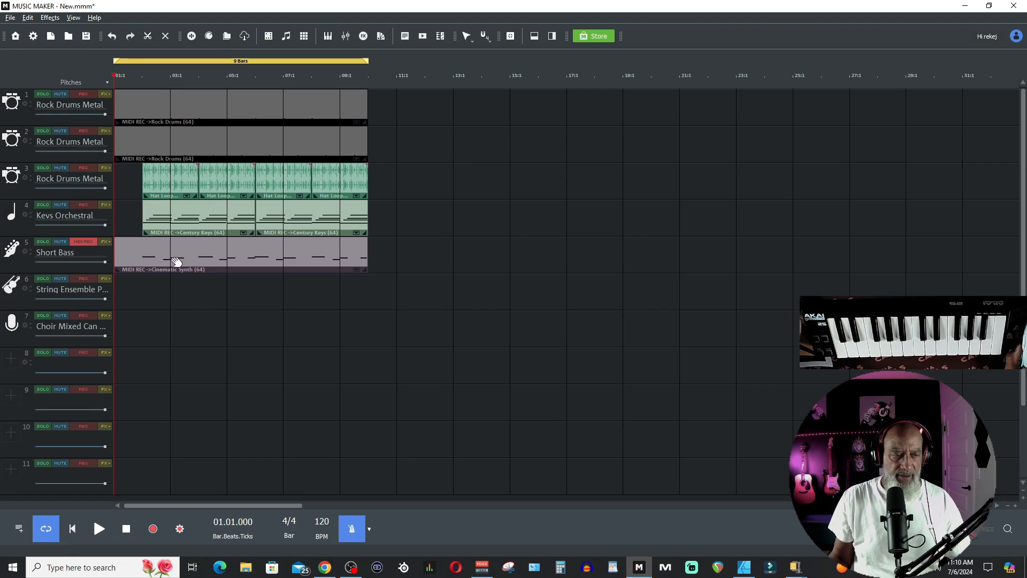
# Trim the start of the bass recording on track 5 to bar 2 and quantize its notes in the MIDI editor
pyautogui.moveTo(113, 260); pyautogui.dragTo(147, 260)
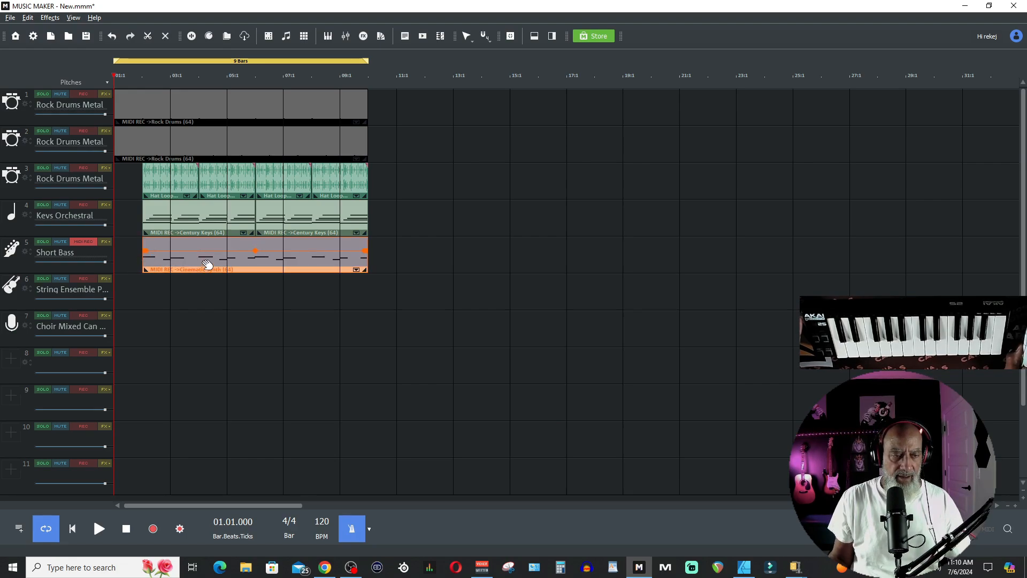
pyautogui.doubleClick(206, 265)
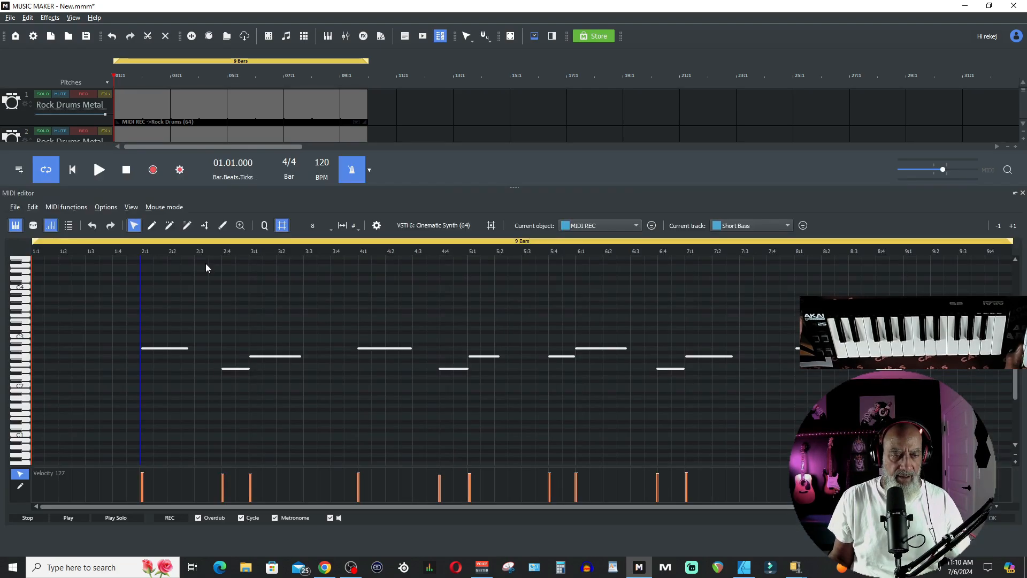
pyautogui.click(265, 229)
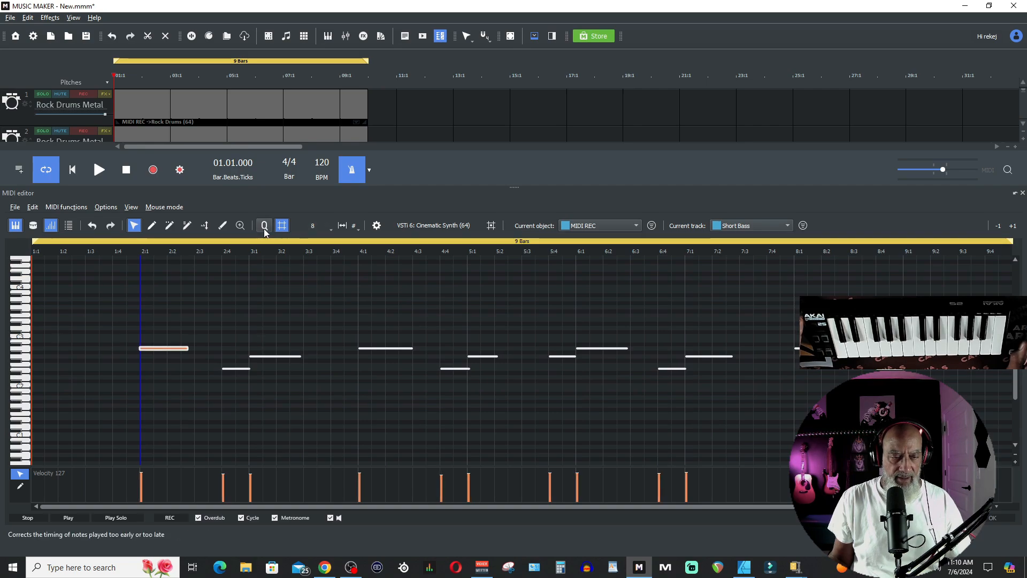
pyautogui.click(1021, 194)
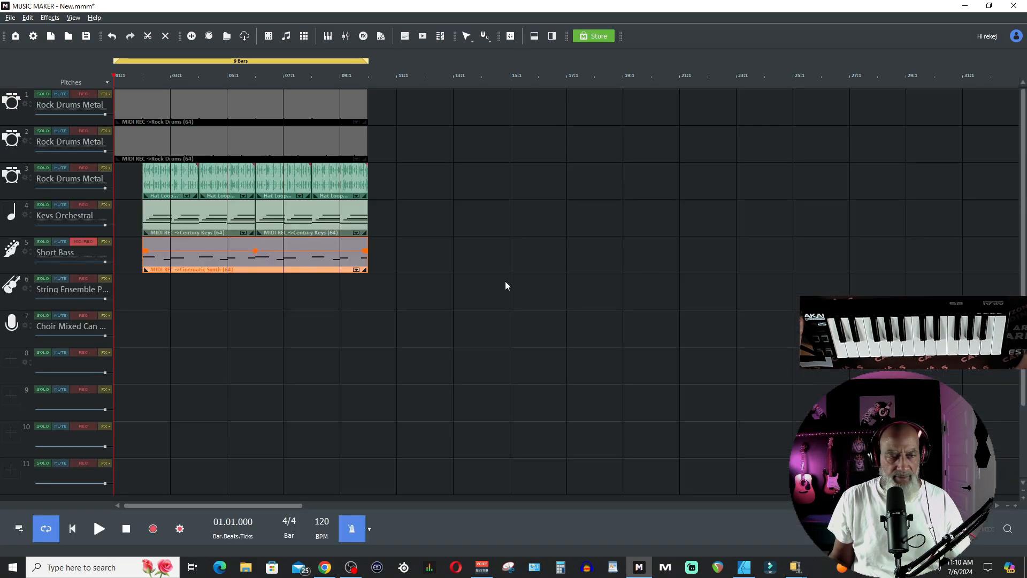
# Disarm recording on the Short Bass track and play back the arrangement with the metronome turned off
pyautogui.click(83, 241)
pyautogui.press('space')
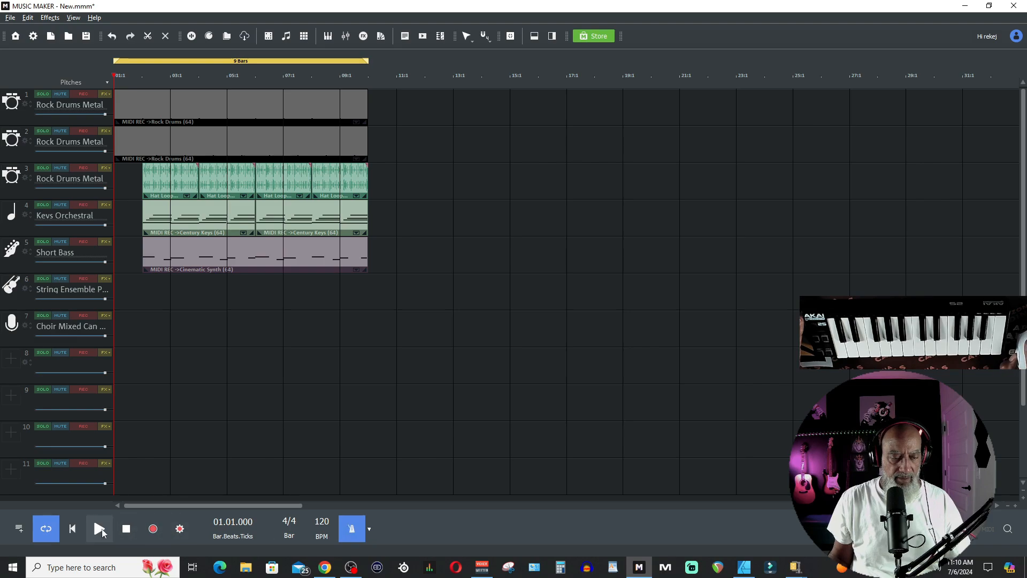
pyautogui.click(352, 530)
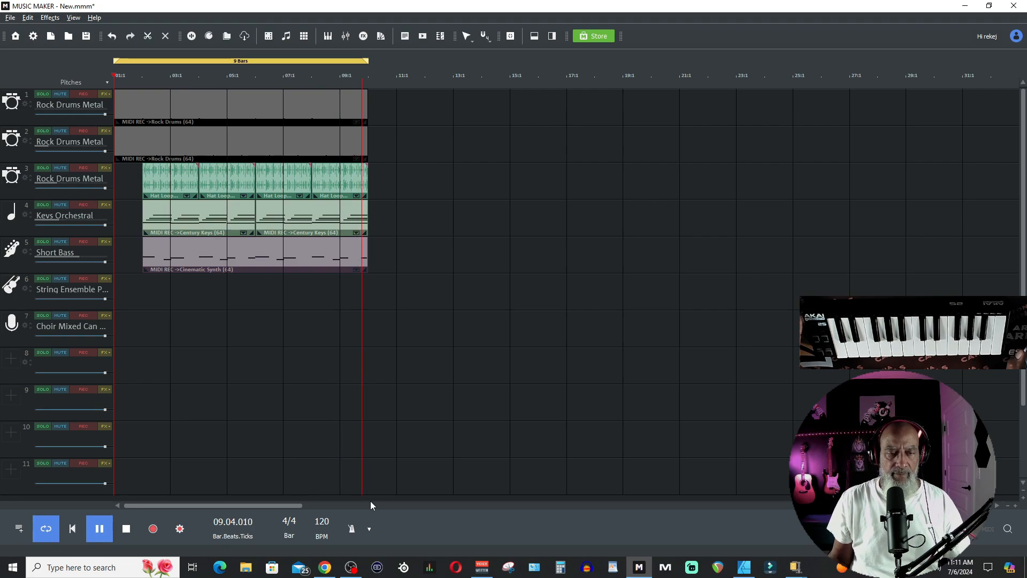
pyautogui.press('space')
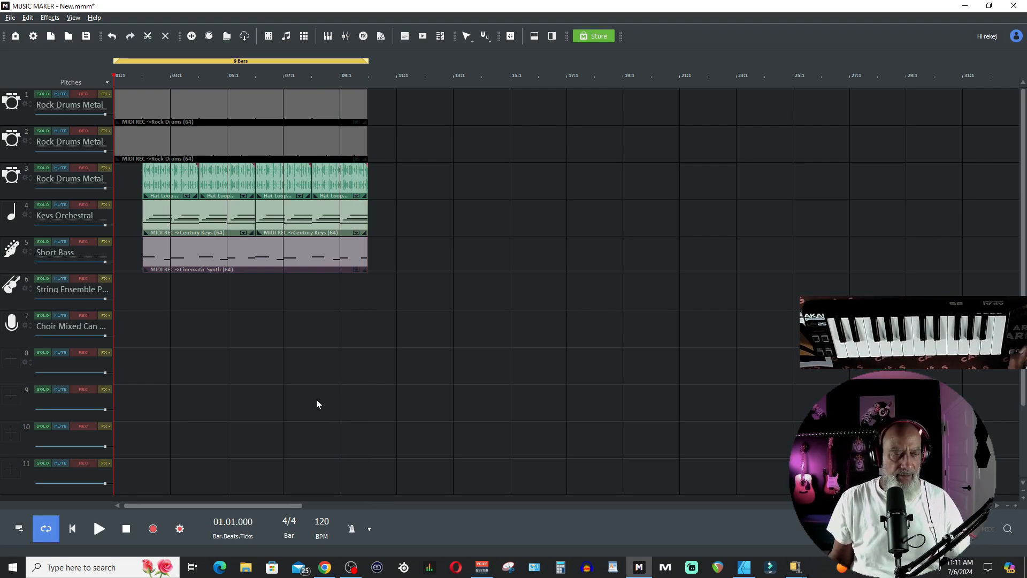
# Trim the start of both Rock Drums recordings on tracks 1 and 2 to bar 2
pyautogui.click(168, 113)
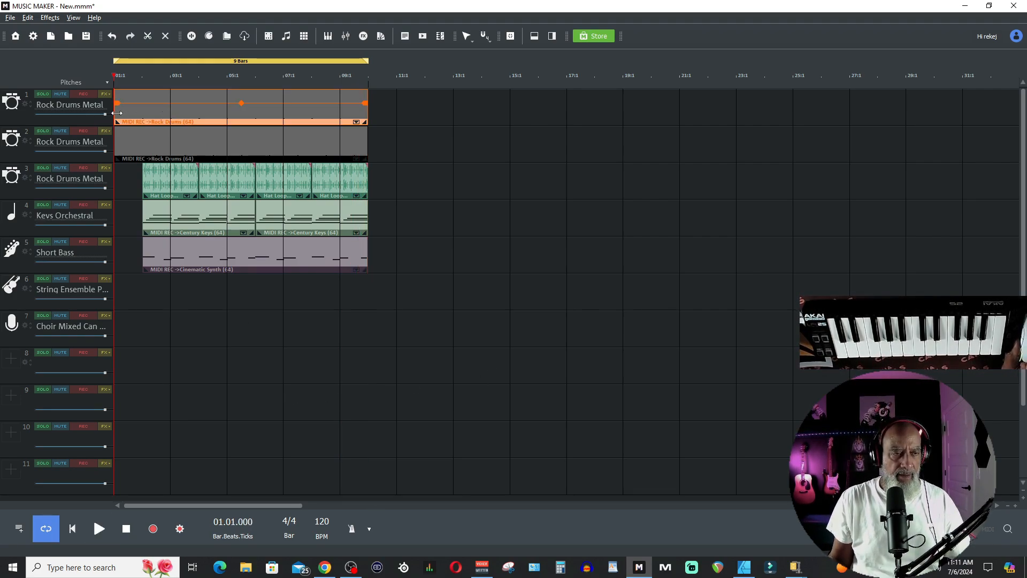
pyautogui.moveTo(117, 113); pyautogui.dragTo(142, 143)
pyautogui.click(116, 142)
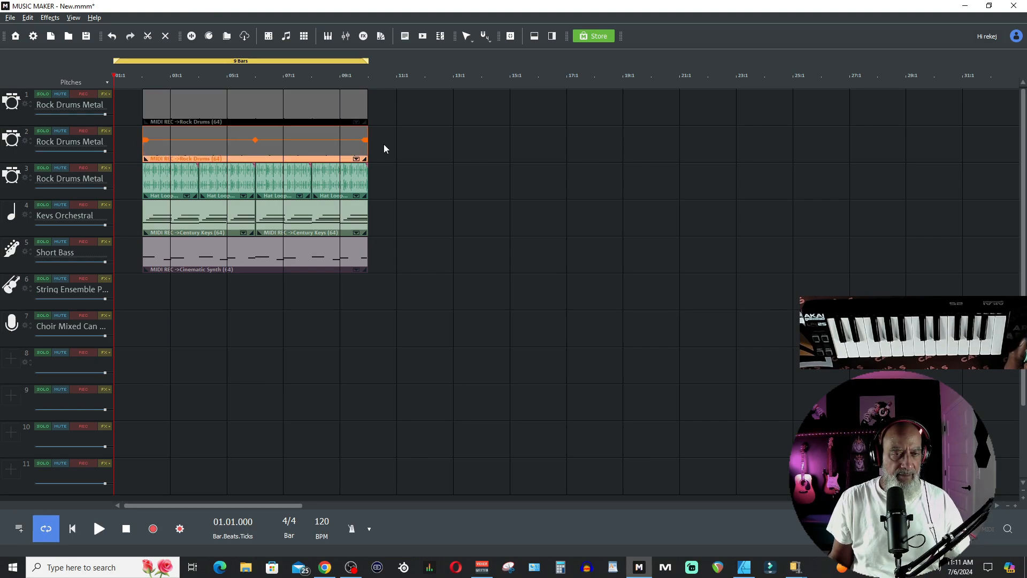
pyautogui.click(433, 137)
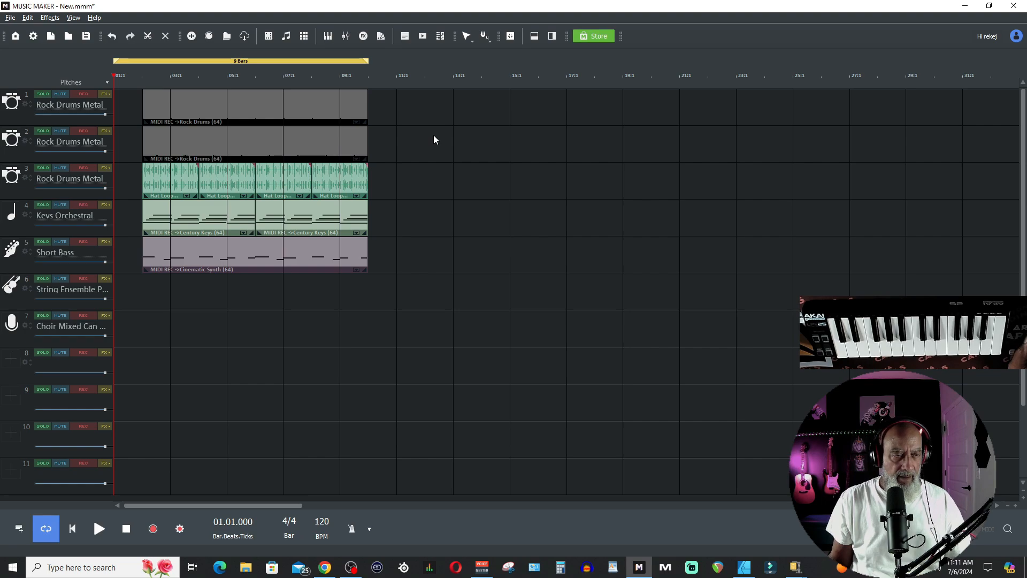
# Preview the String Ensemble sound on track 6 and ready the track for MIDI recording with the metronome on
pyautogui.click(25, 290)
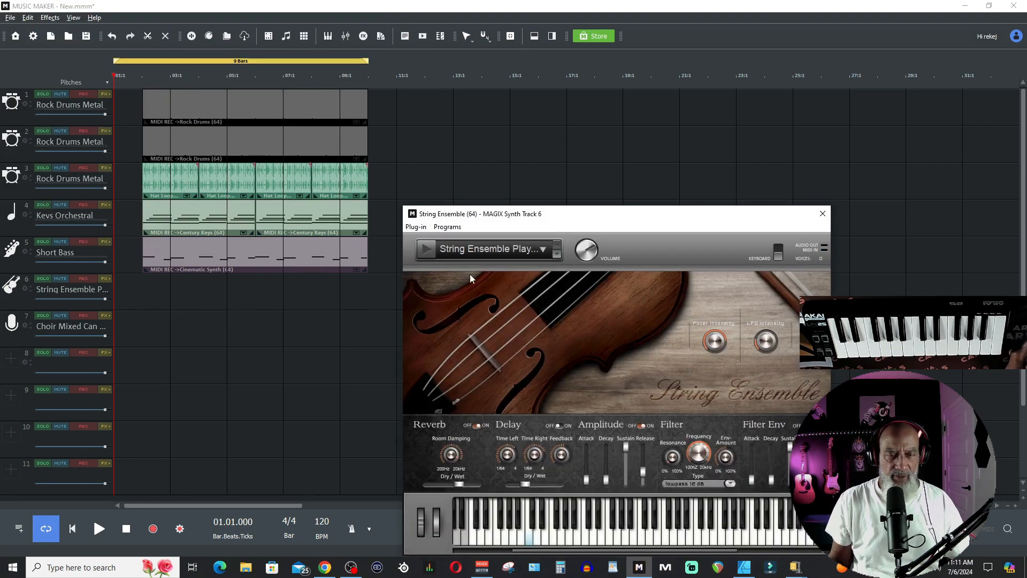
pyautogui.click(431, 250)
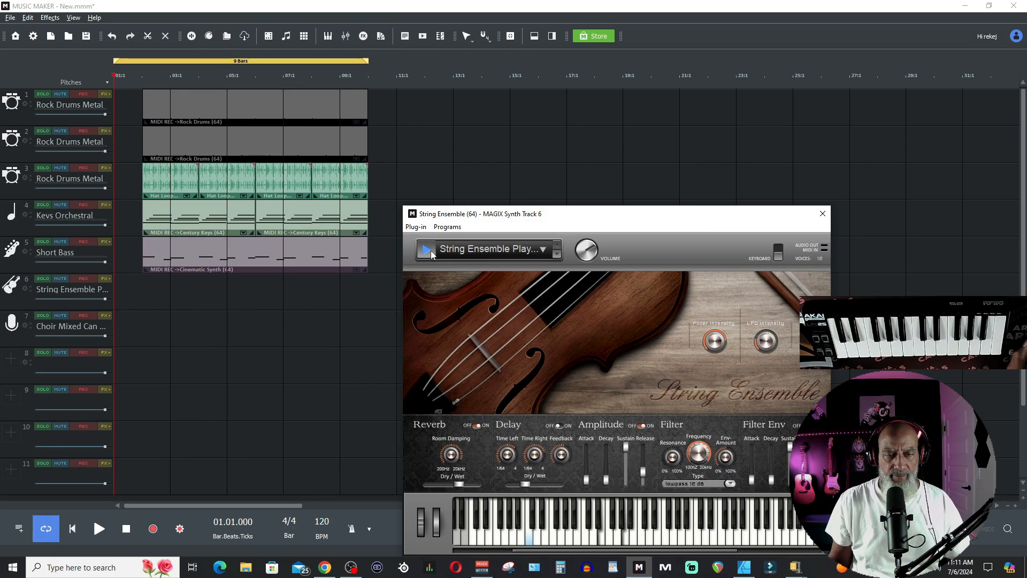
pyautogui.click(432, 251)
pyautogui.click(823, 213)
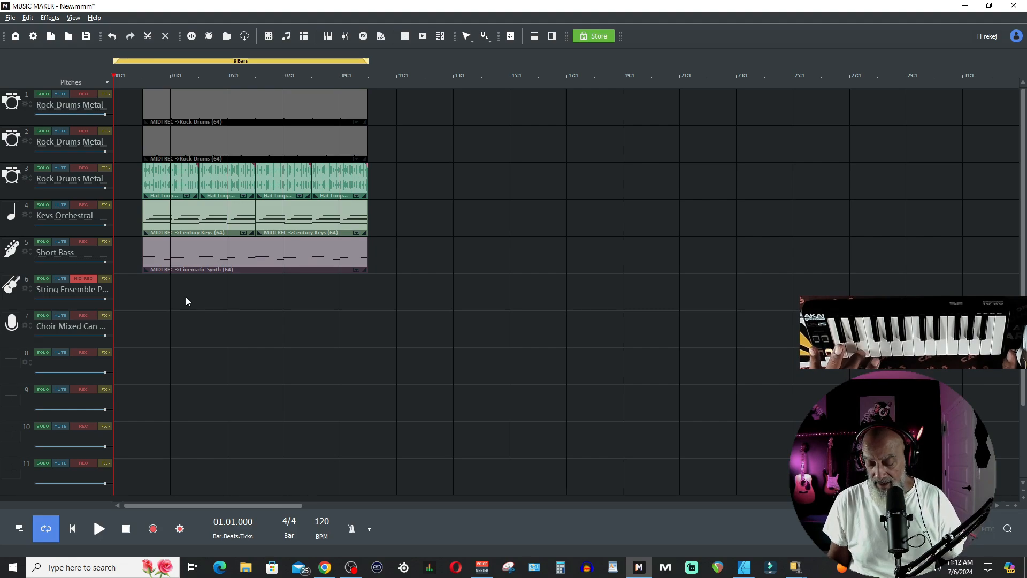
pyautogui.click(352, 529)
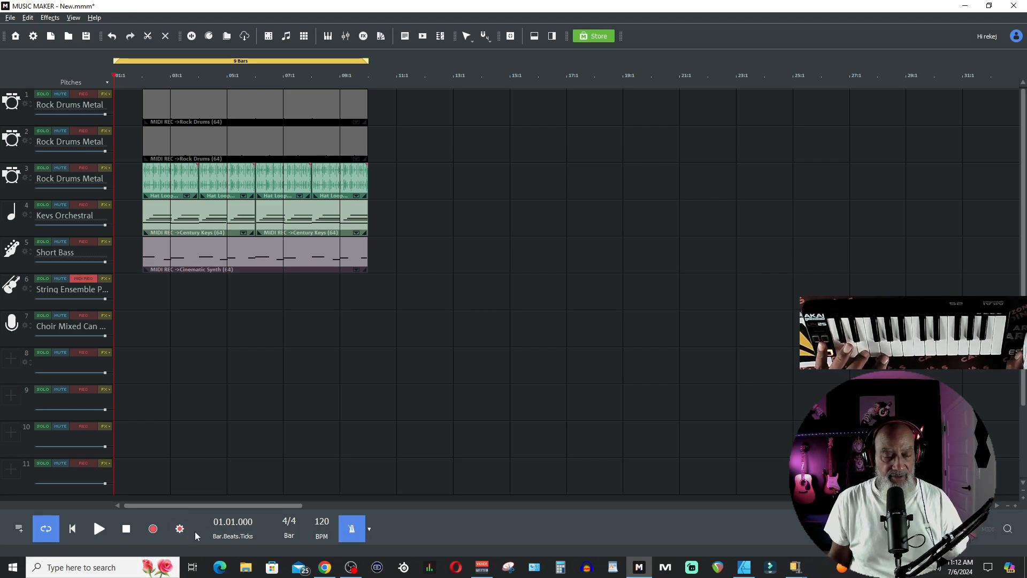
pyautogui.click(154, 529)
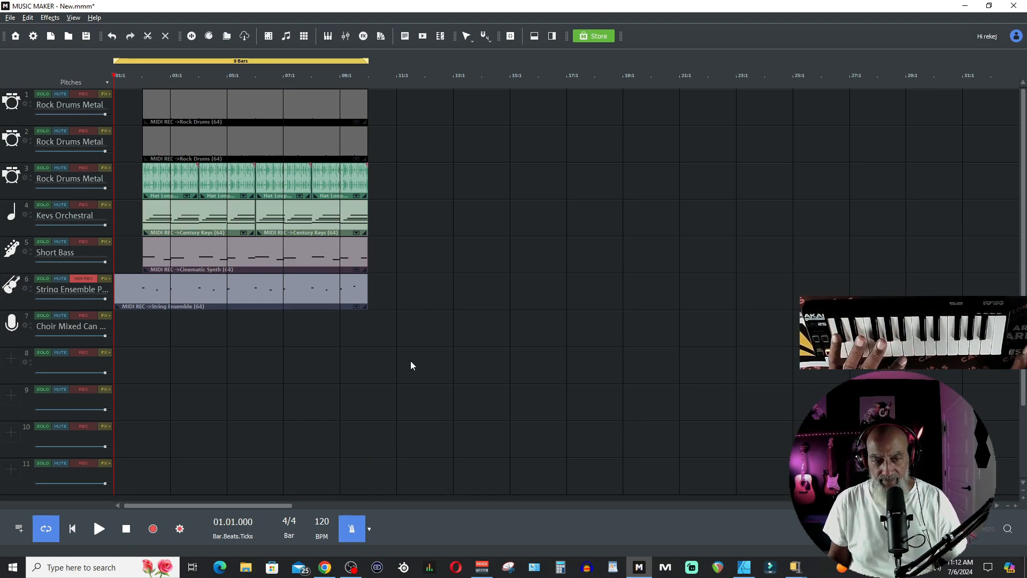
pyautogui.click(318, 298)
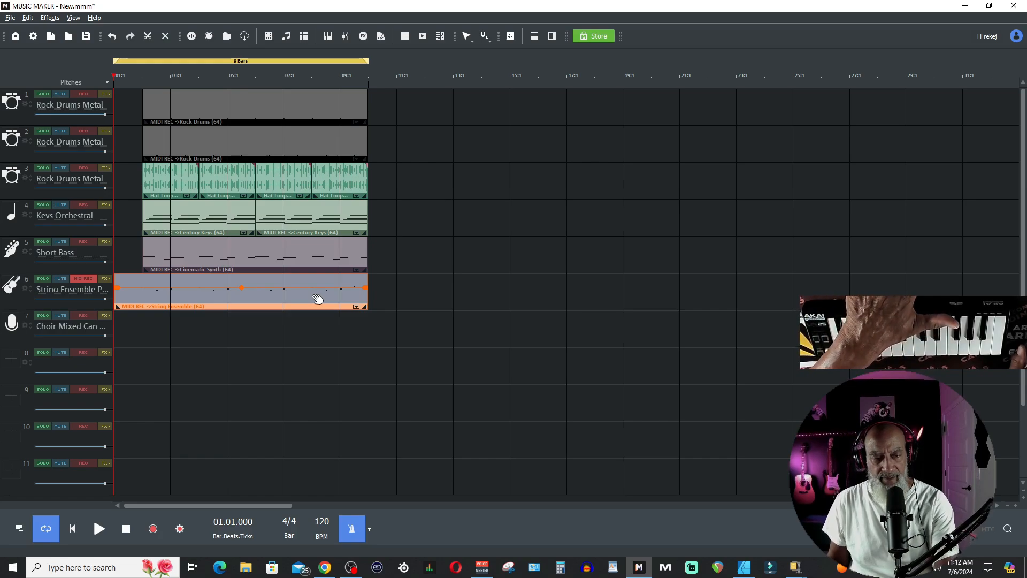
pyautogui.press('Delete')
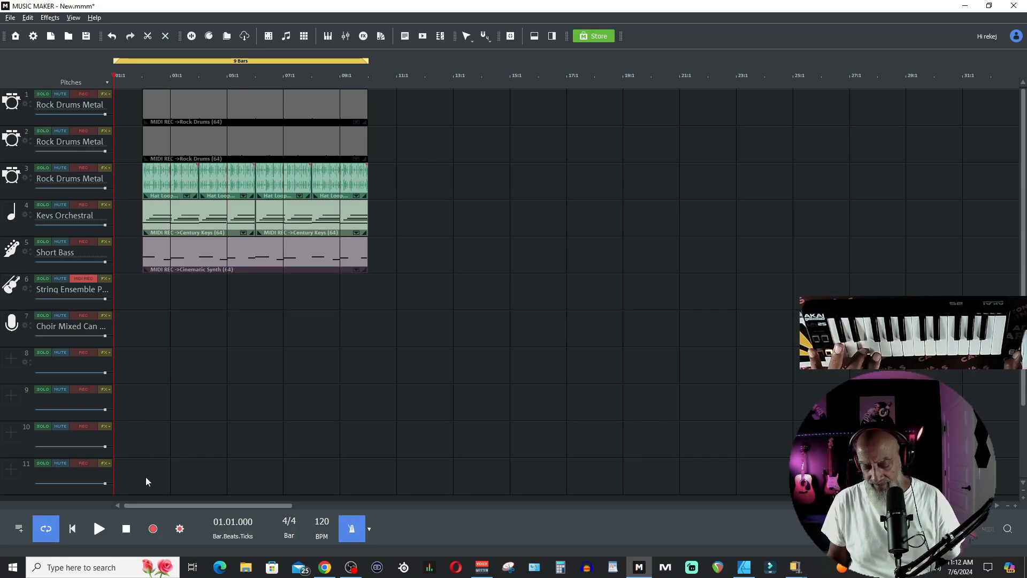
# Record a String Ensemble take on track 6 through bar 9 and trim its start to bar 2
pyautogui.click(153, 529)
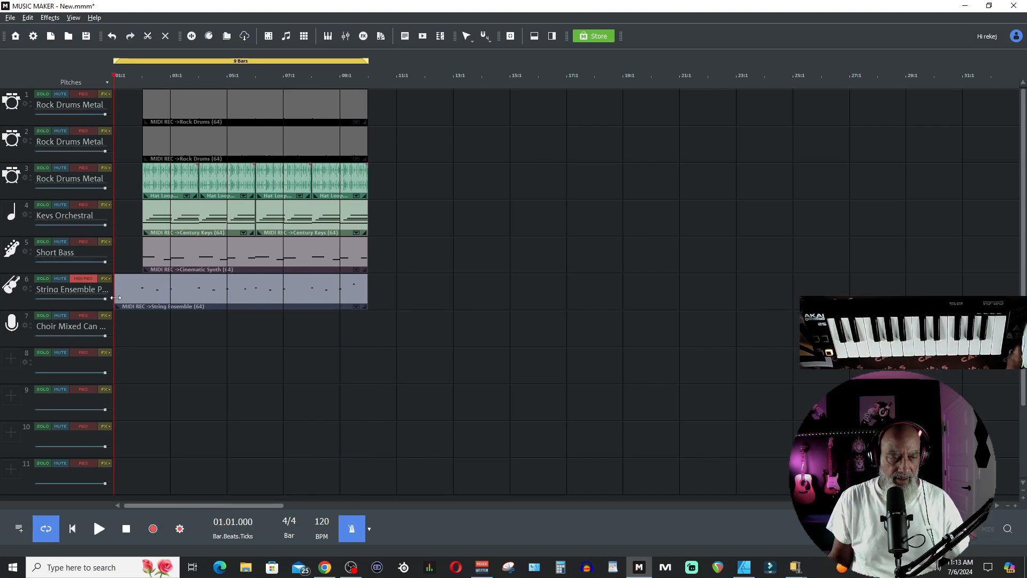
pyautogui.moveTo(114, 298); pyautogui.dragTo(141, 297)
# Quantize the notes of the String Ensemble clip in the MIDI editor and close the editor
pyautogui.doubleClick(197, 297)
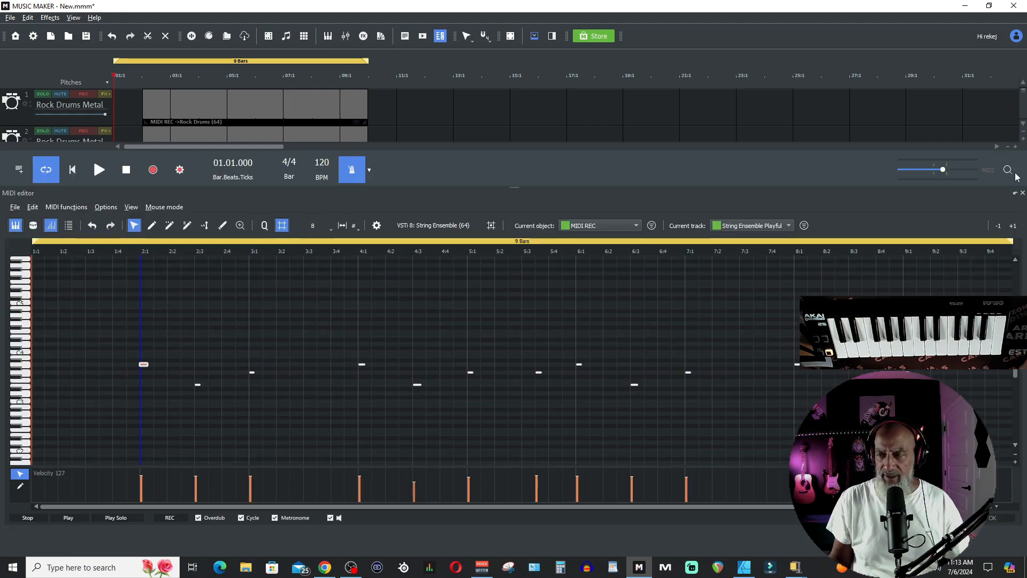
pyautogui.click(1022, 193)
pyautogui.click(507, 303)
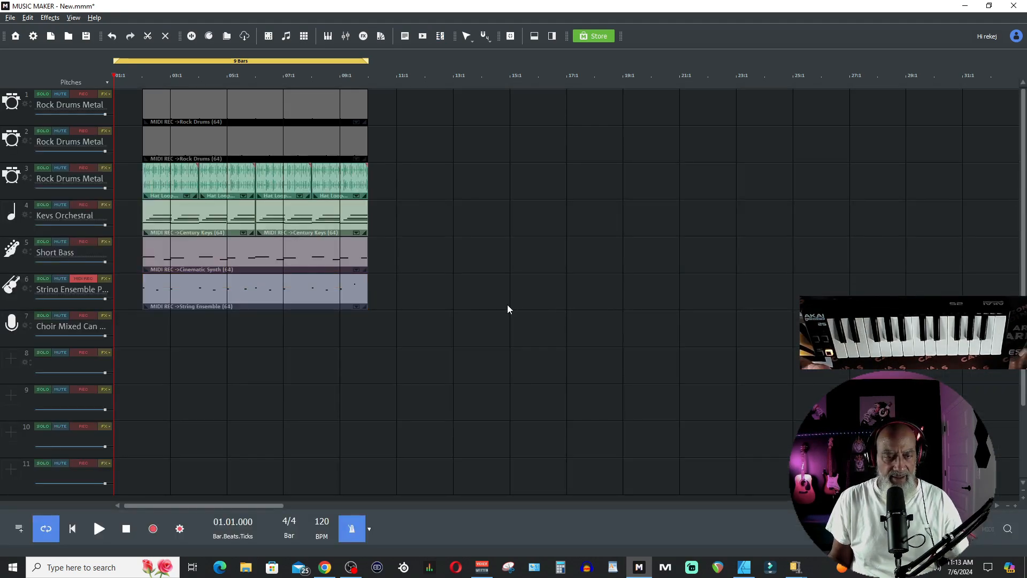
# Disarm recording on the String Ensemble track and play back the arrangement without the metronome
pyautogui.click(82, 278)
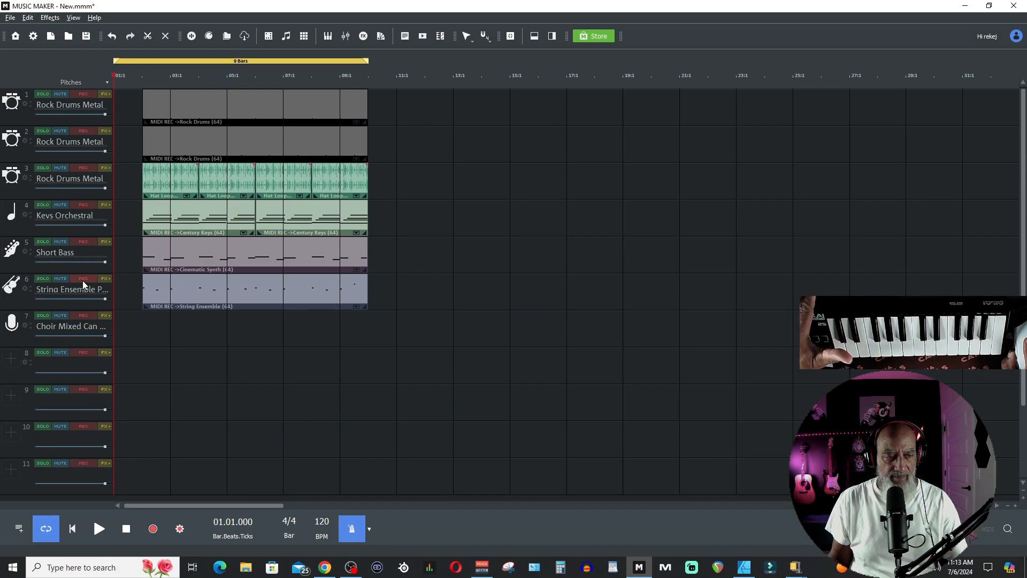
pyautogui.click(99, 528)
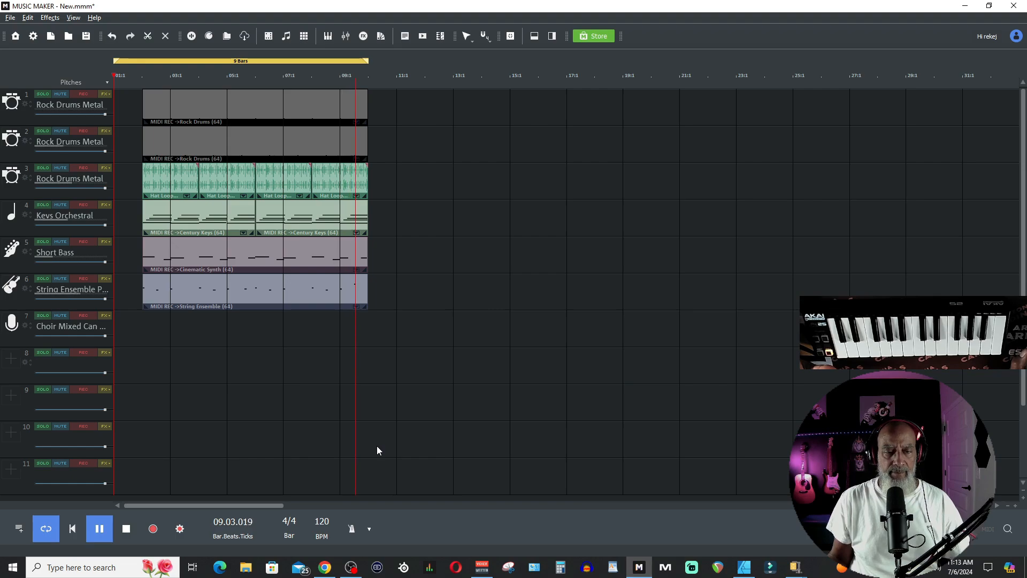
pyautogui.press('space')
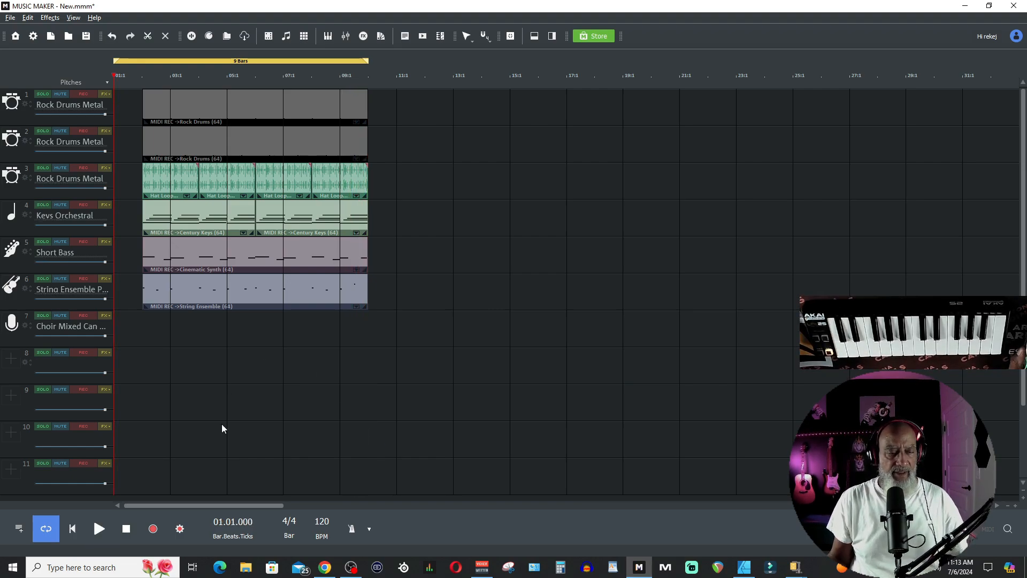
# Open track 7's Choir synth and preview its Choir Mixed Cathedral sound
pyautogui.click(24, 328)
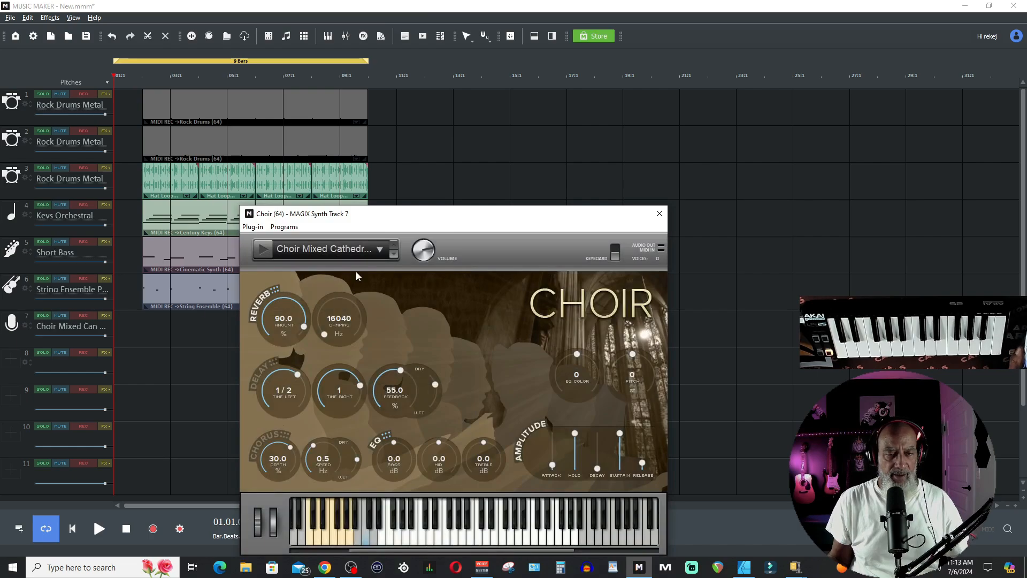
pyautogui.click(262, 254)
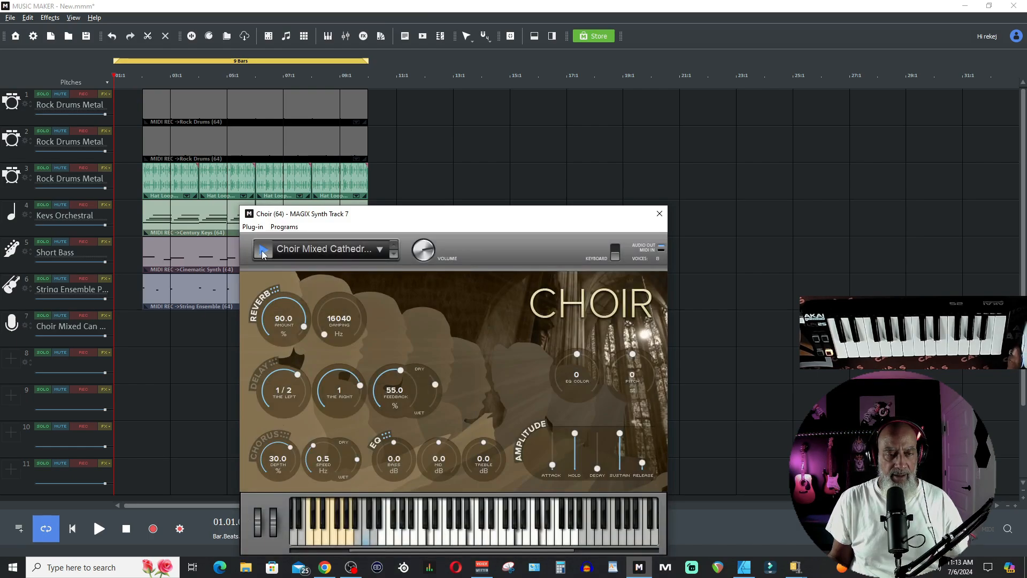
pyautogui.click(263, 253)
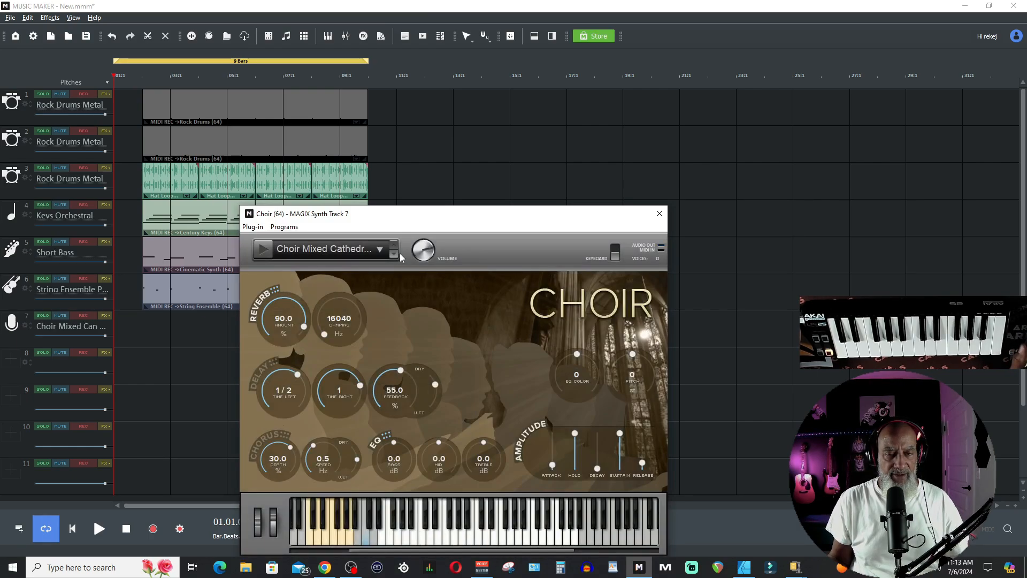
# Switch the Choir synth's preset to Choir Men Intimate HQ and preview the sound
pyautogui.click(380, 251)
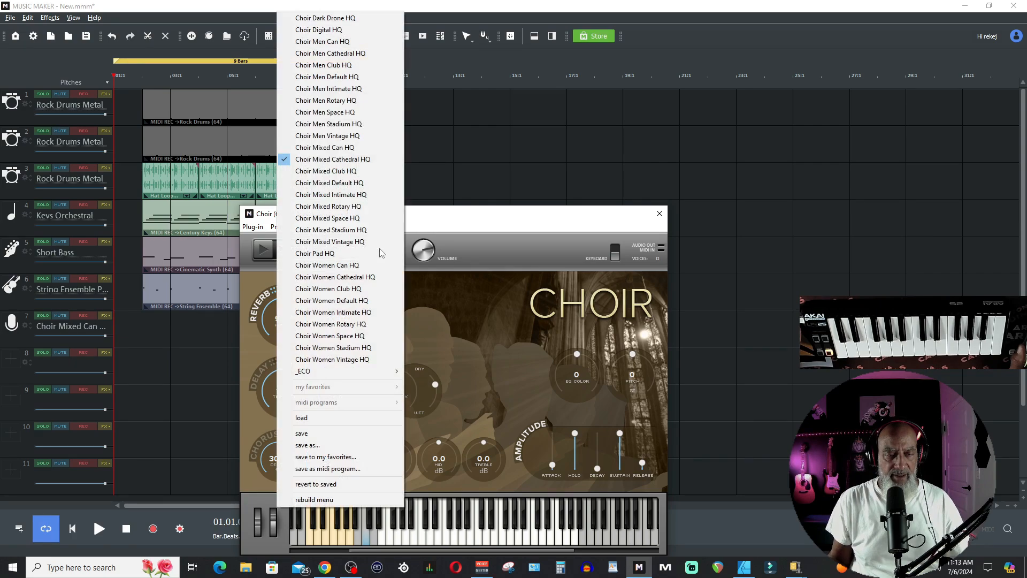
pyautogui.click(357, 89)
pyautogui.click(265, 252)
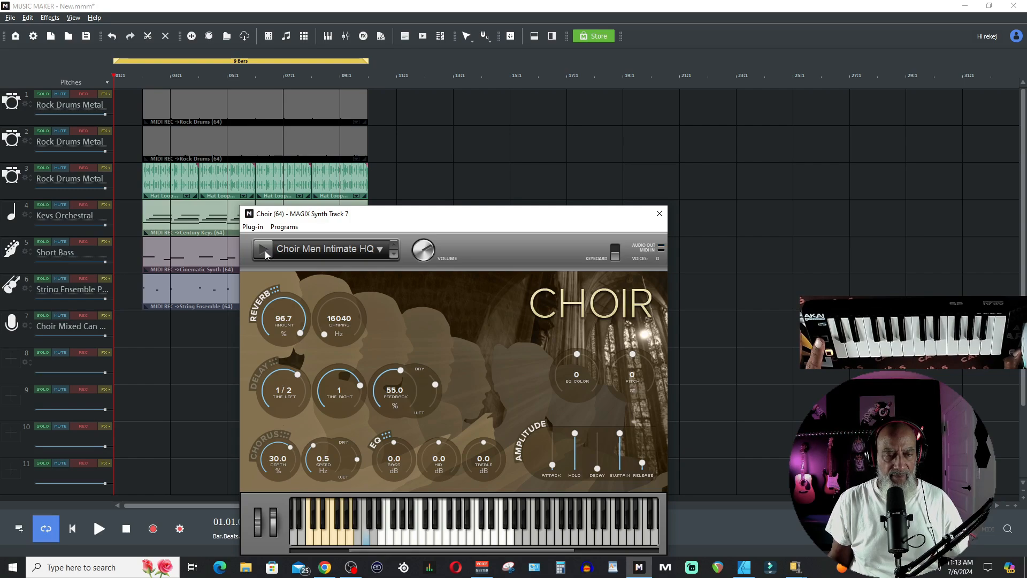
pyautogui.click(264, 249)
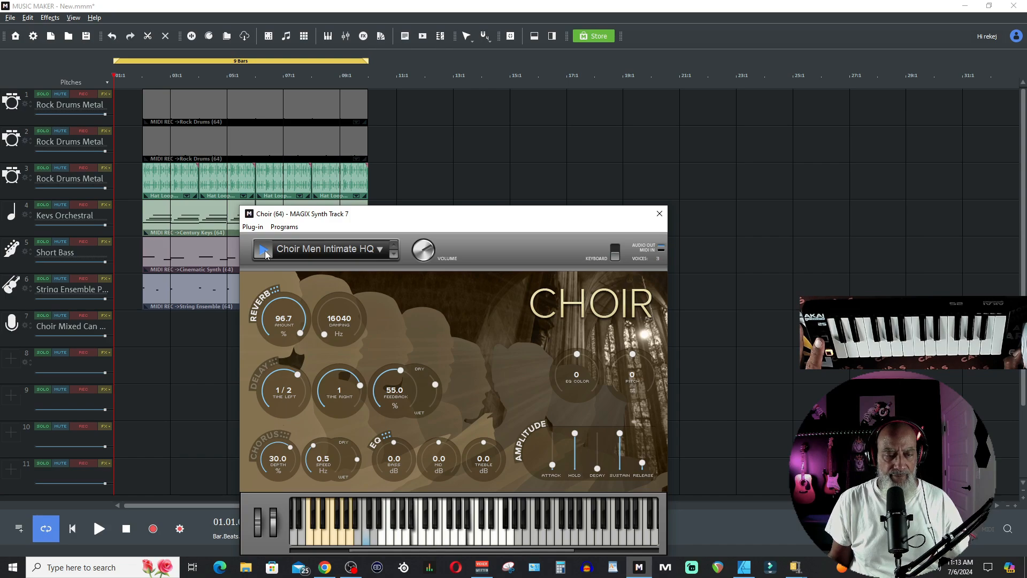
pyautogui.click(266, 253)
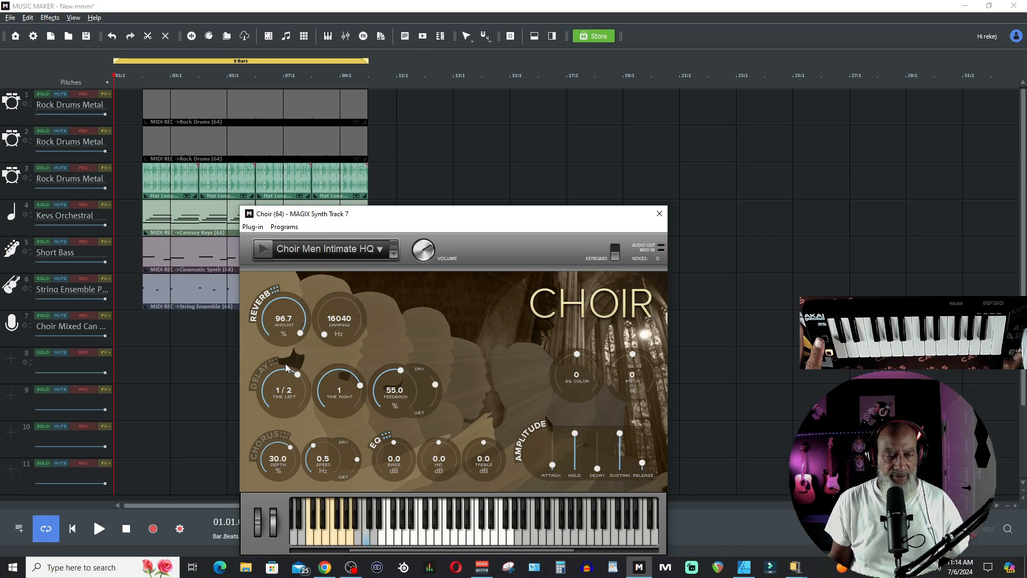
# Preview the Choir Men Intimate HQ sound again and close the Choir synth
pyautogui.click(267, 253)
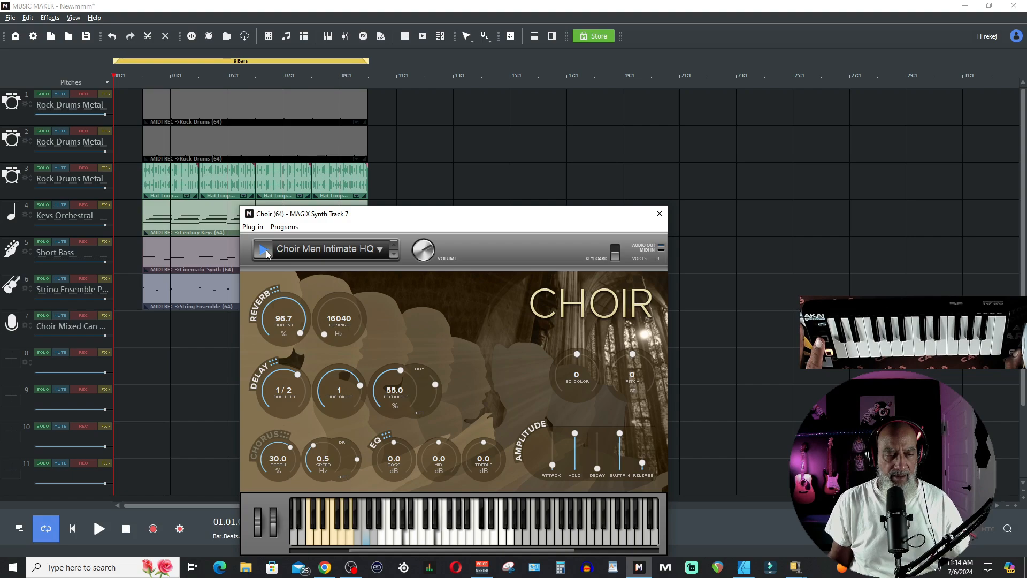
pyautogui.click(267, 254)
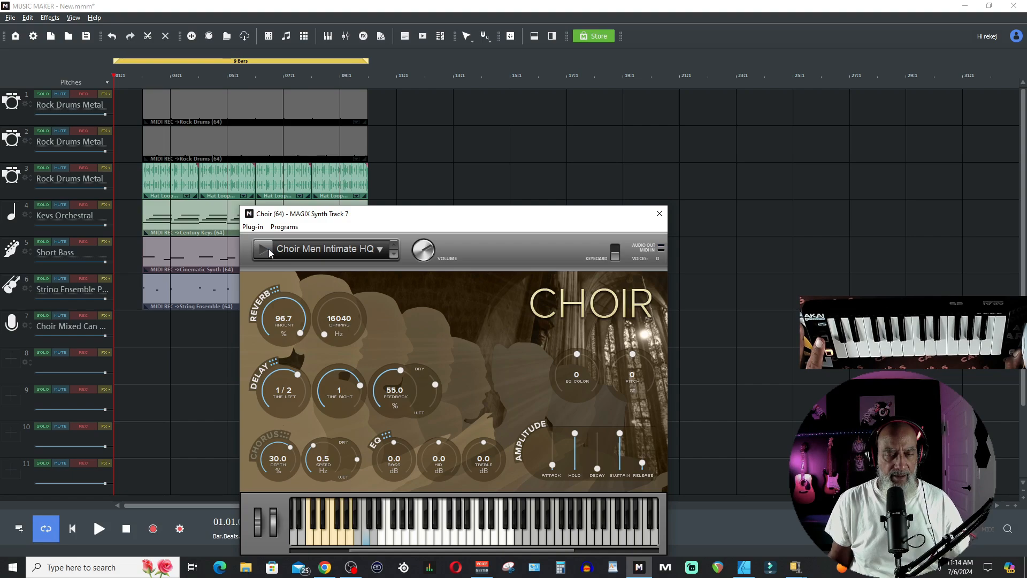
pyautogui.click(654, 215)
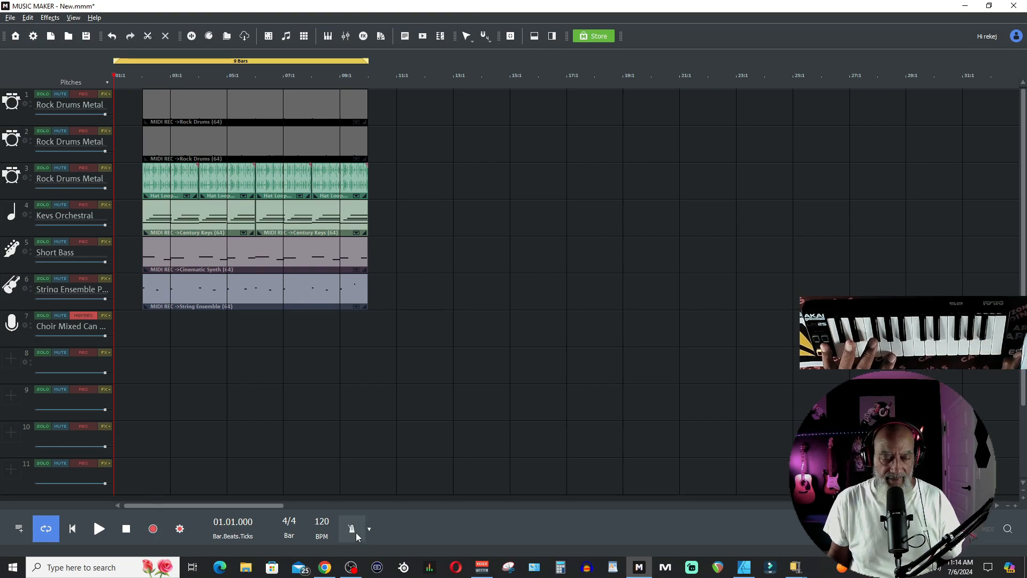
# Record a choir MIDI take on track 7 with the metronome on, and trim the clip's start to bar 2
pyautogui.click(153, 529)
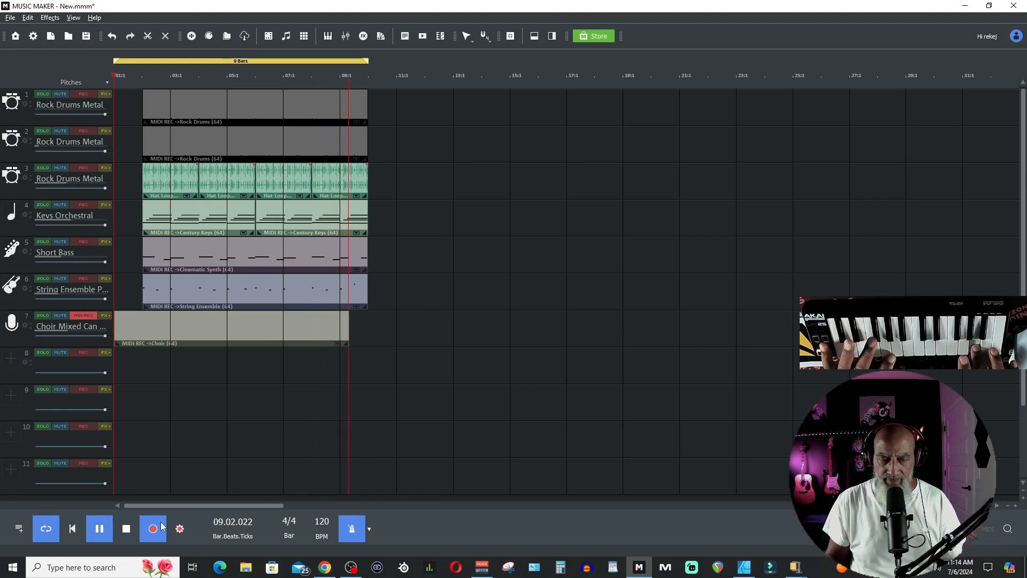
pyautogui.click(162, 527)
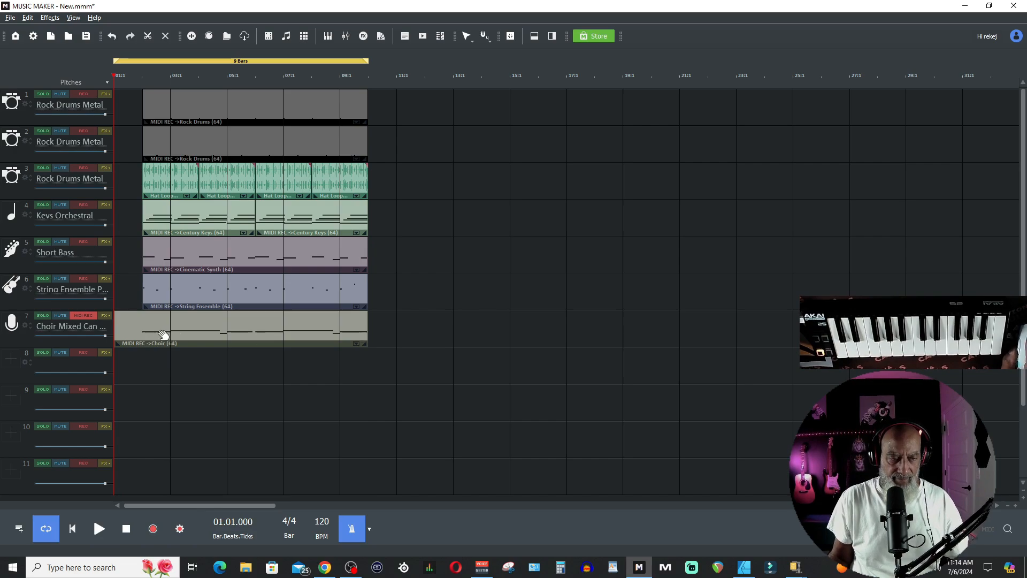
pyautogui.moveTo(115, 333); pyautogui.dragTo(141, 334)
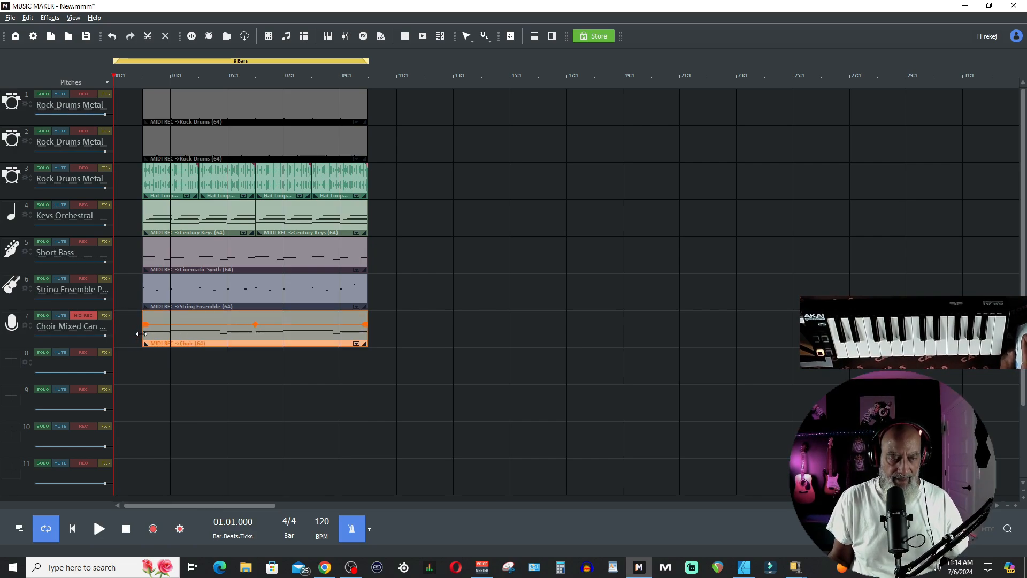
# Quantize the notes of the Choir clip in the MIDI editor and close the editor
pyautogui.doubleClick(208, 339)
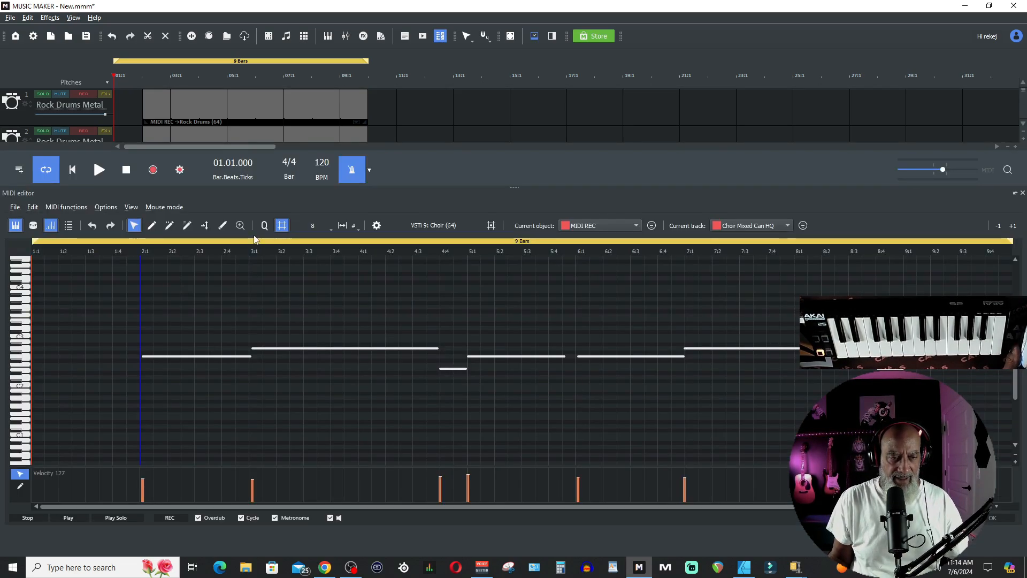
pyautogui.click(264, 225)
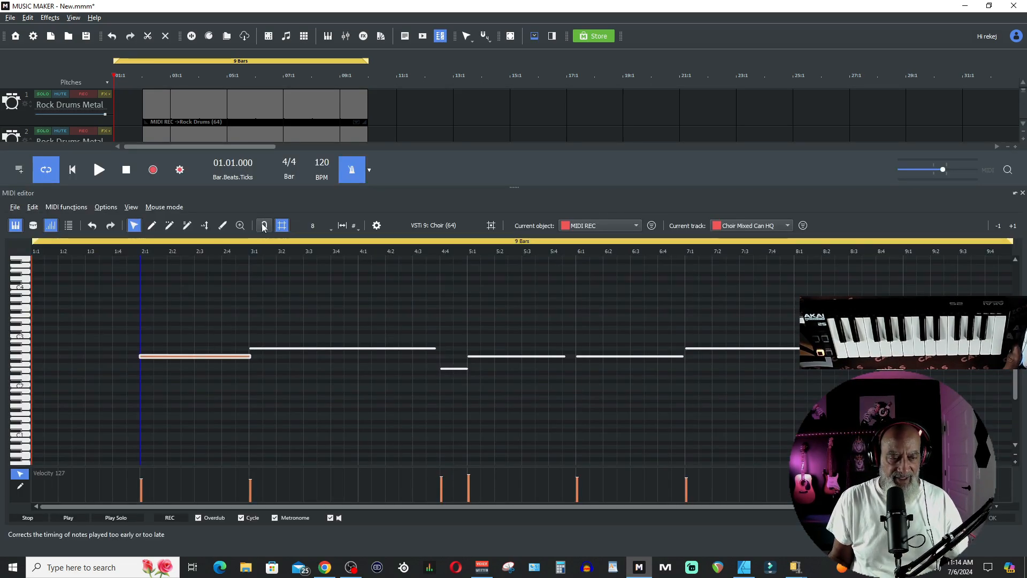
pyautogui.click(1022, 193)
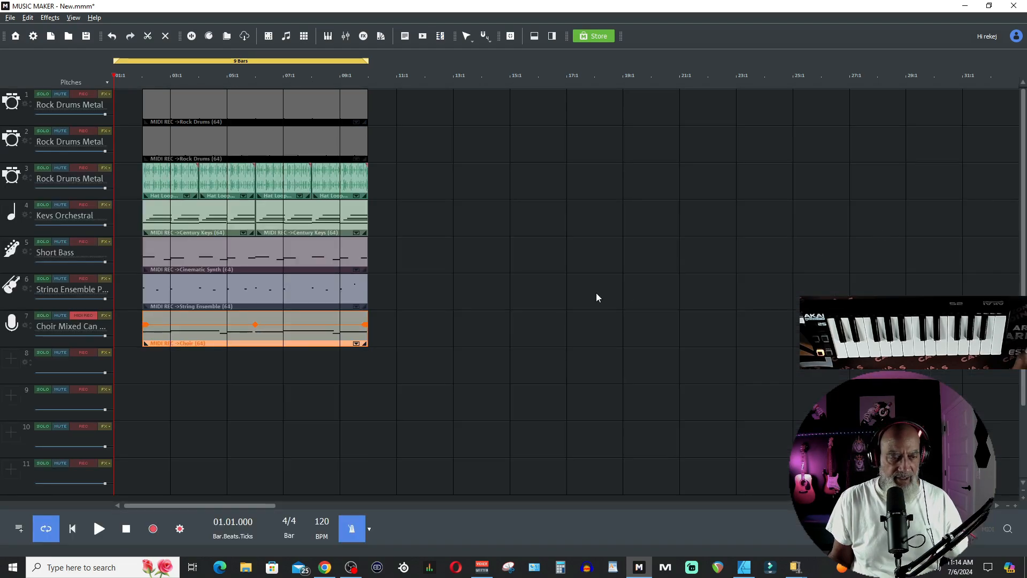
# Disarm recording on the Choir track and play back the arrangement with the metronome turned off
pyautogui.click(88, 315)
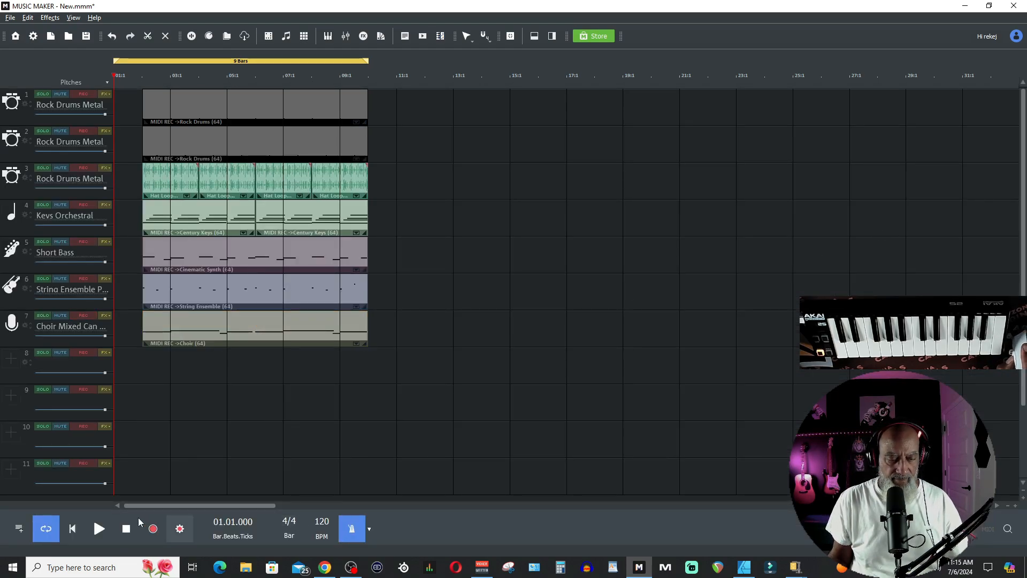
pyautogui.click(111, 526)
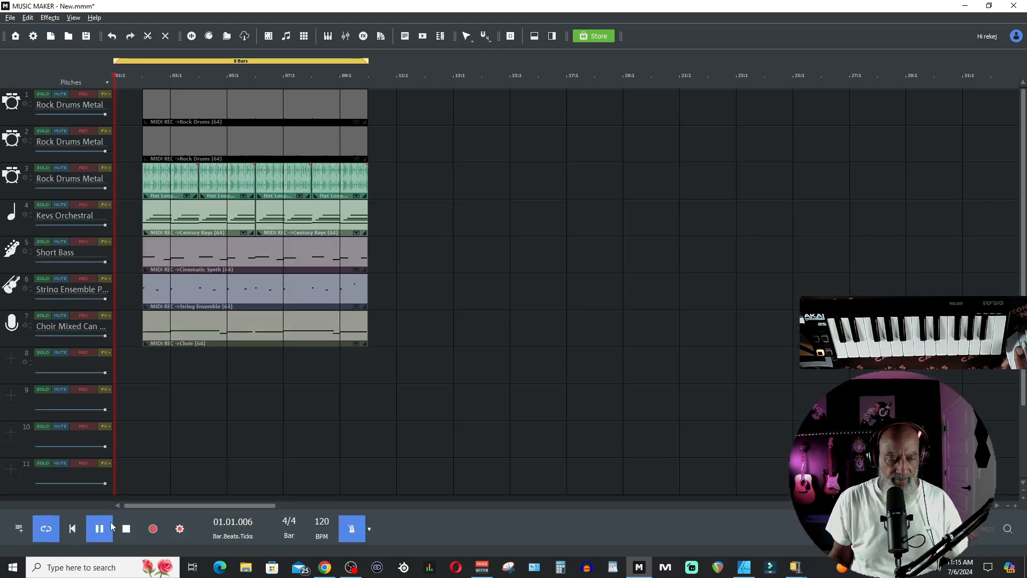
pyautogui.click(356, 529)
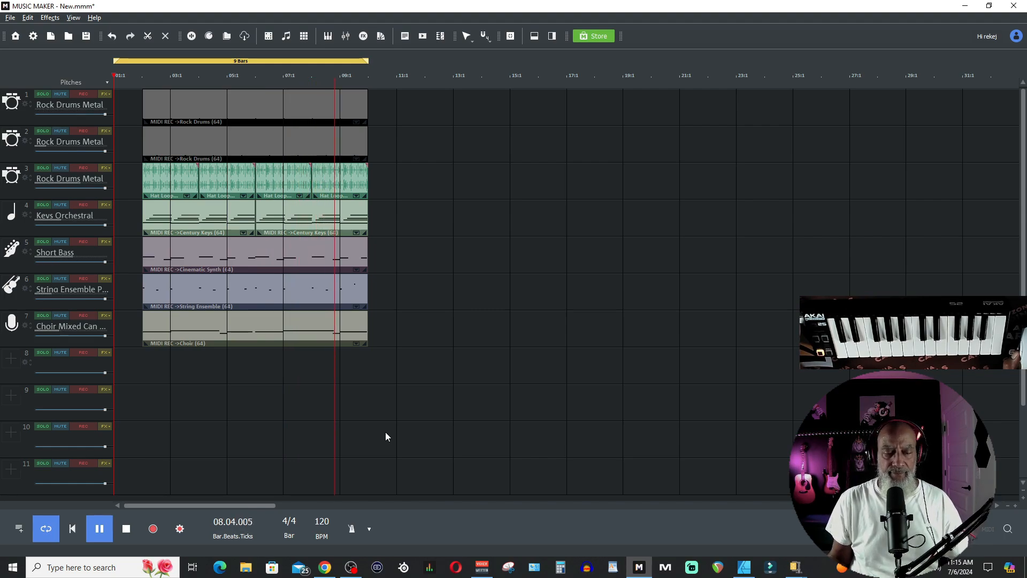
pyautogui.click(128, 529)
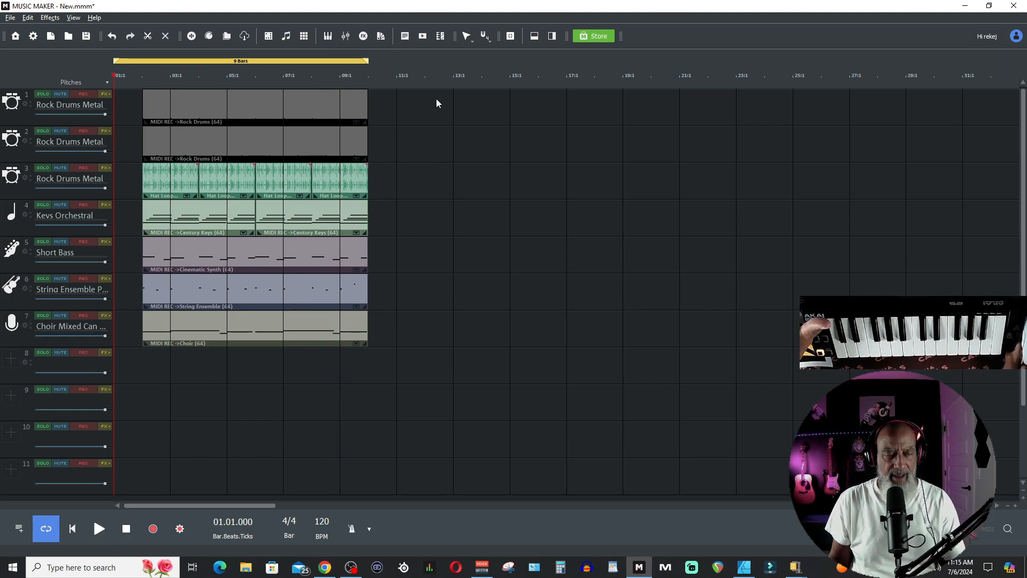
# Move all clips one bar earlier to start at bar 1 and shorten the playback range to 8 bars
pyautogui.hotkey('ctrl', 'a')
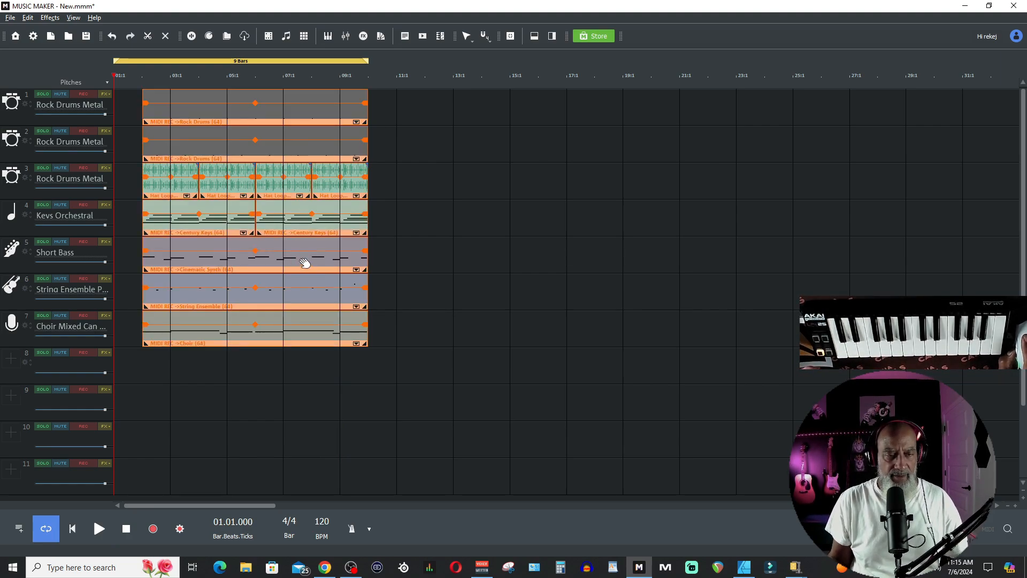
pyautogui.moveTo(305, 262); pyautogui.dragTo(231, 263)
pyautogui.moveTo(338, 62); pyautogui.dragTo(333, 62)
pyautogui.press('Delete')
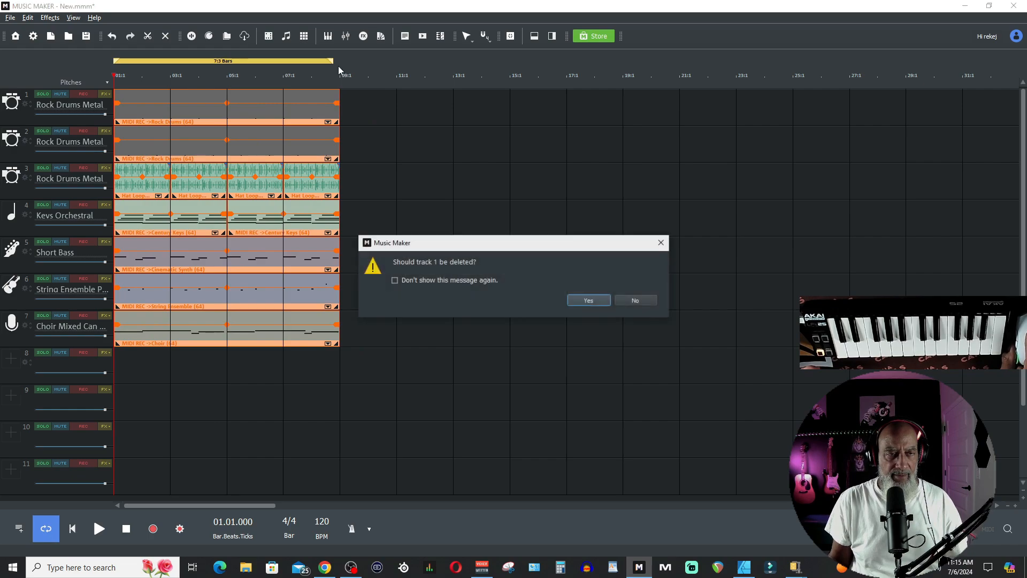
pyautogui.click(635, 300)
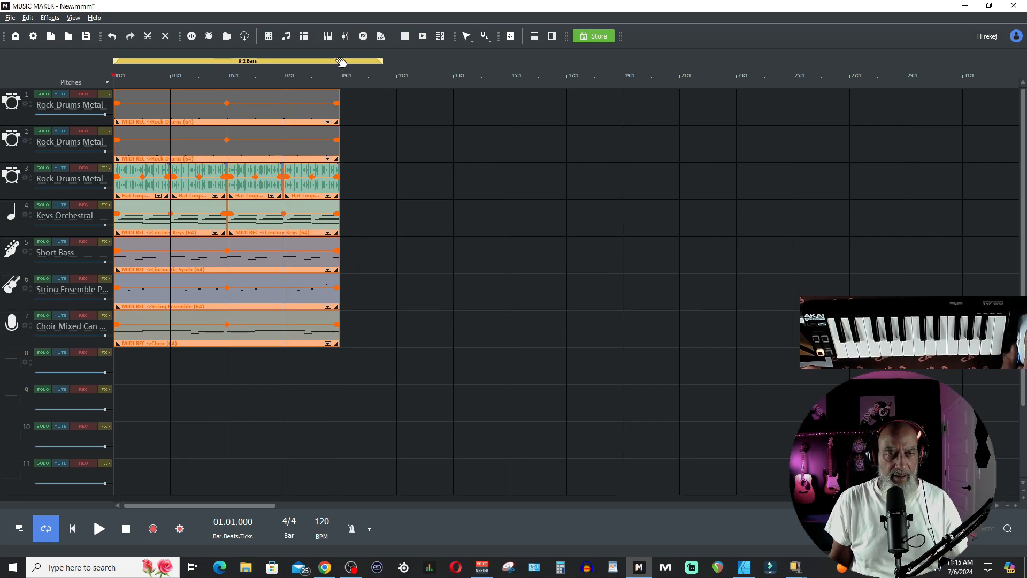
pyautogui.click(405, 108)
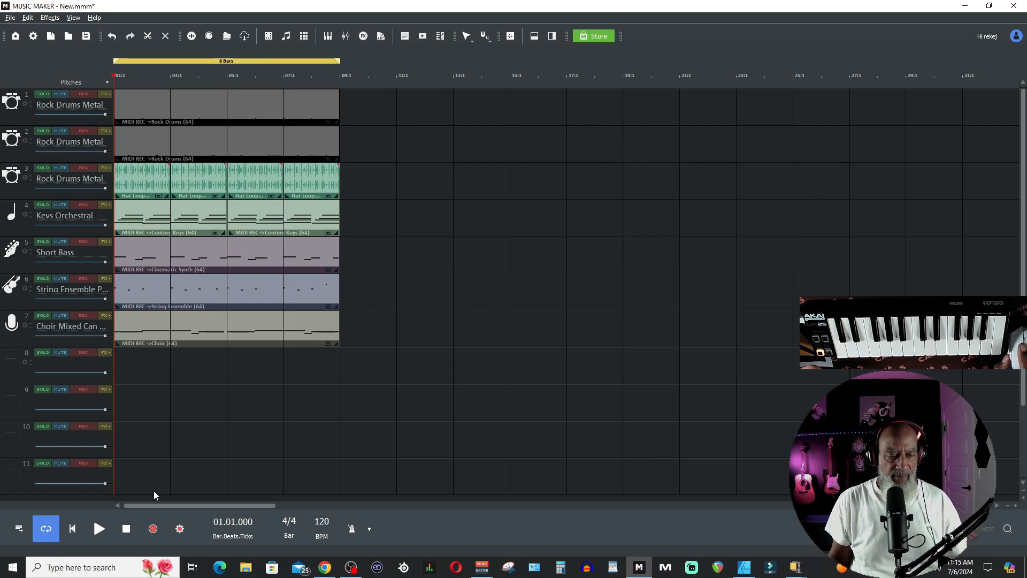
# Play back the shifted arrangement and extend the playback range past the clips to 9:3 bars
pyautogui.click(104, 528)
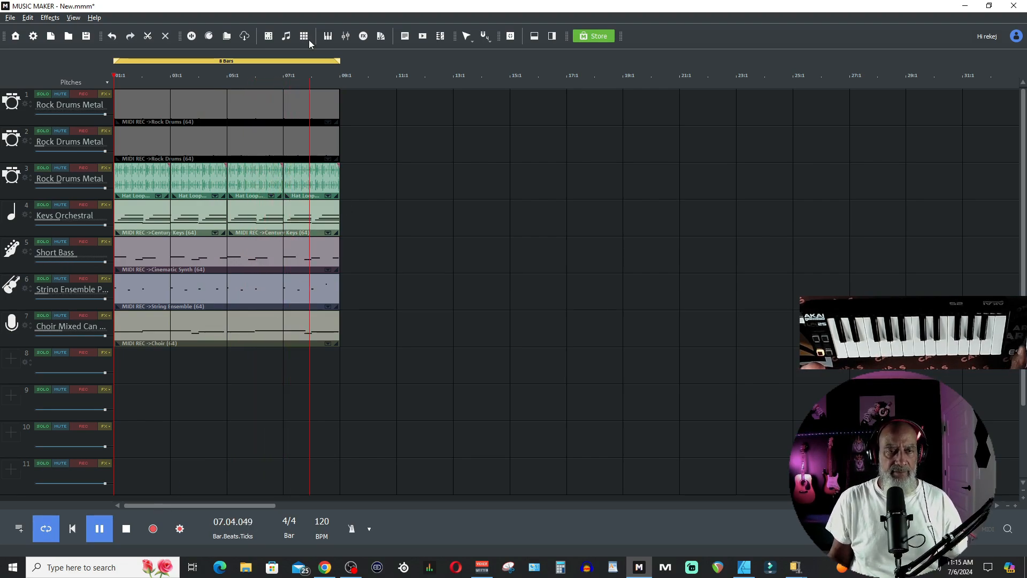
pyautogui.moveTo(339, 60); pyautogui.dragTo(390, 60)
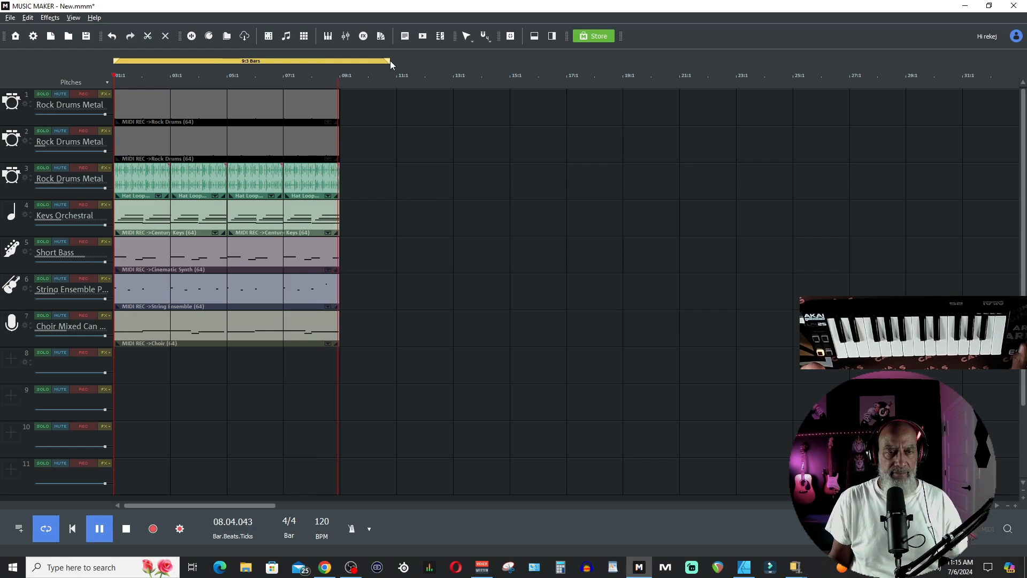